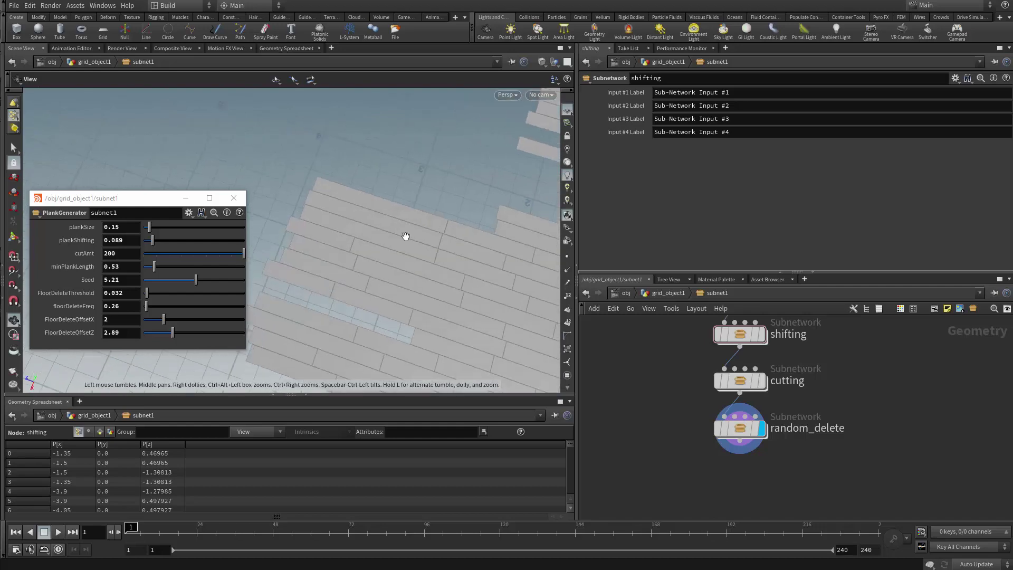
# Add a For-Each Primitive loop below the random_delete subnetwork, connected to its output
pyautogui.moveTo(361, 211); pyautogui.dragTo(314, 240, button='right')
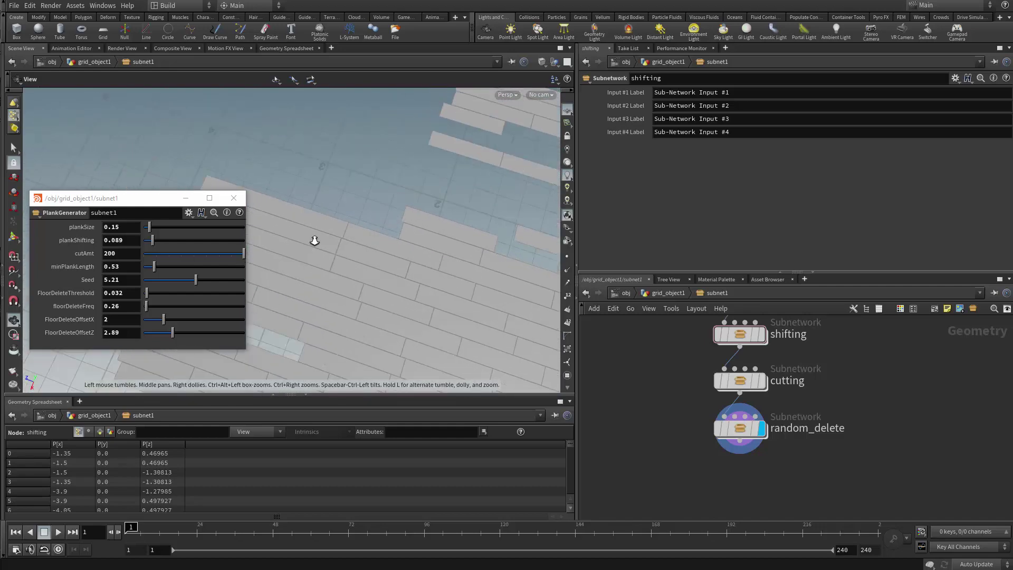
pyautogui.moveTo(315, 240); pyautogui.dragTo(600, 312)
pyautogui.scroll(3, 793, 470)
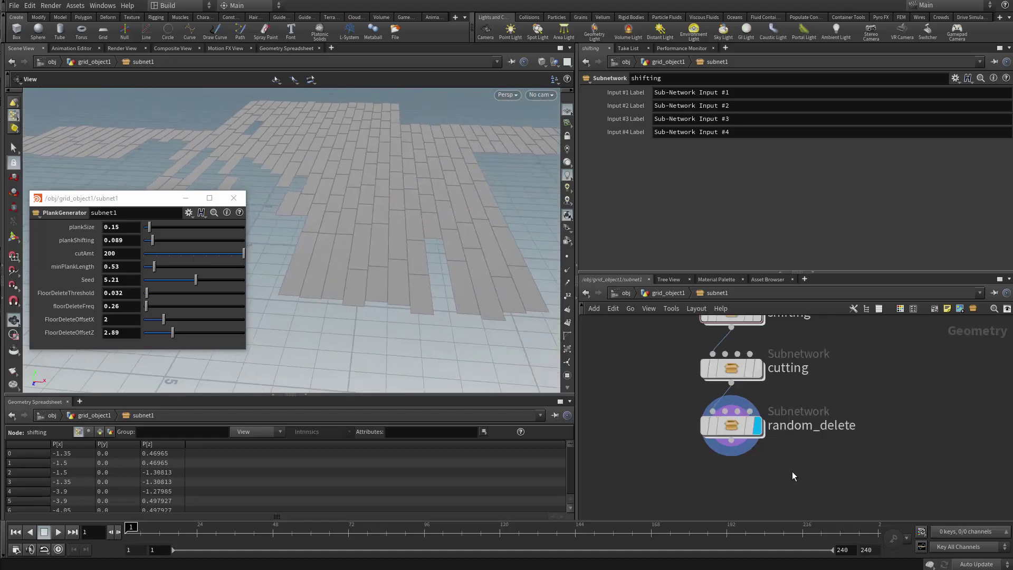
pyautogui.scroll(-2, 709, 436)
pyautogui.scroll(2, 696, 431)
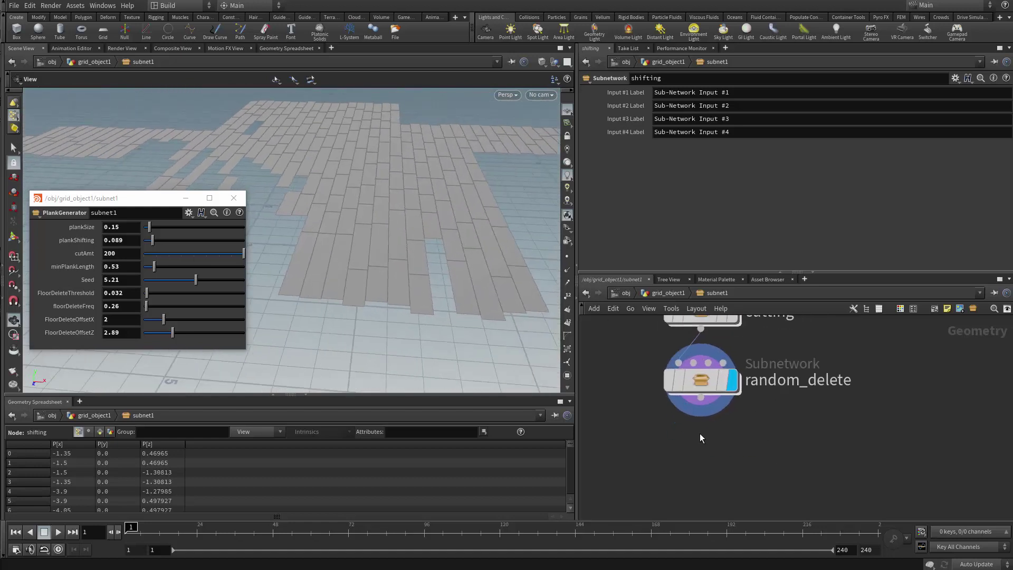
pyautogui.press('Tab')
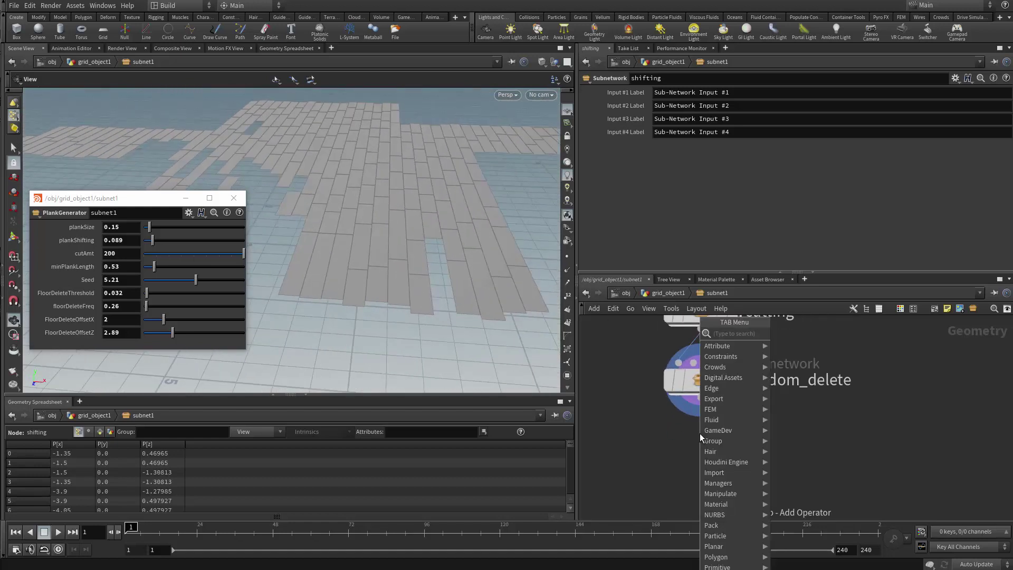
pyautogui.write('for')
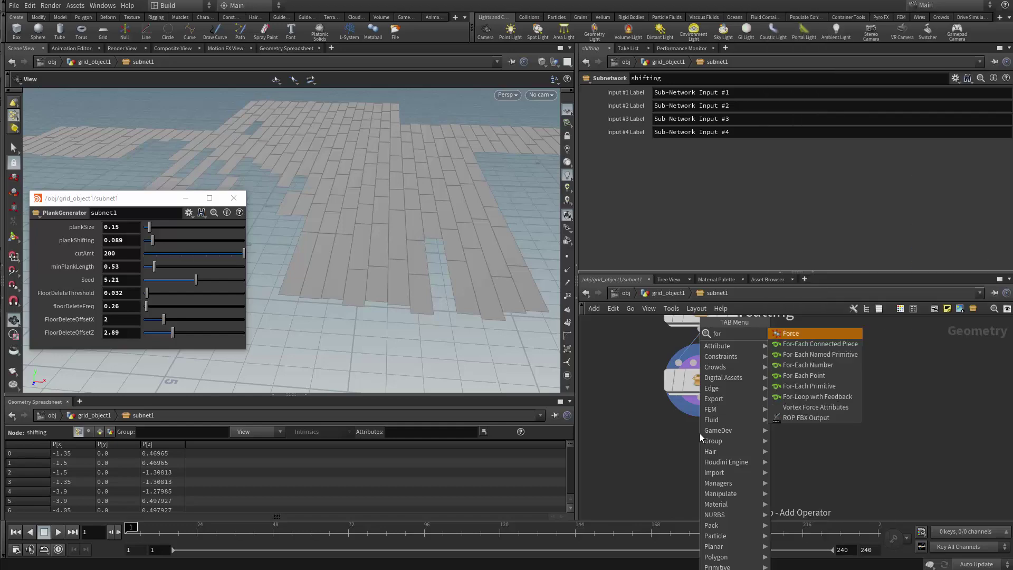
pyautogui.write(' e')
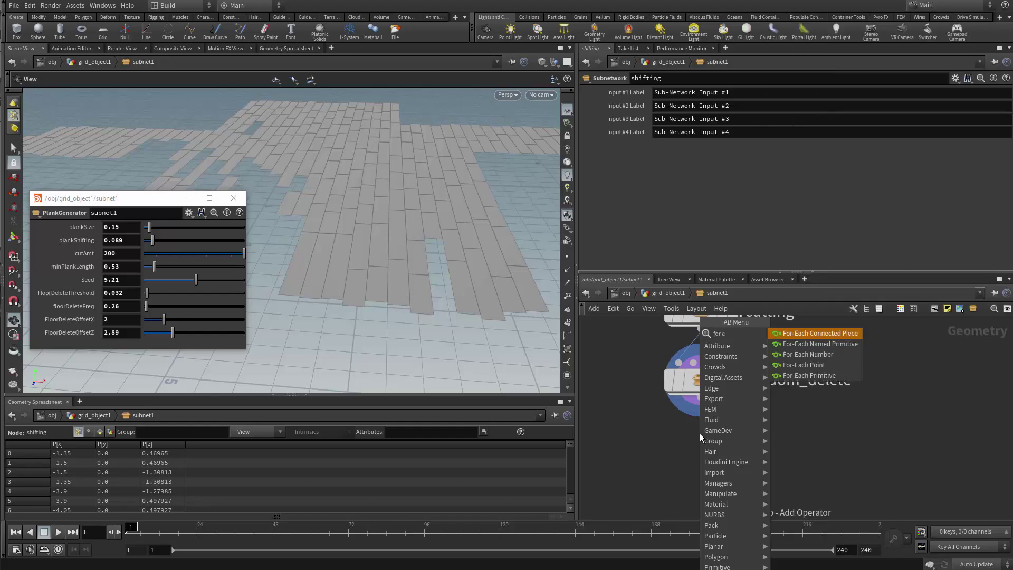
pyautogui.write('ach pi')
pyautogui.press('Return')
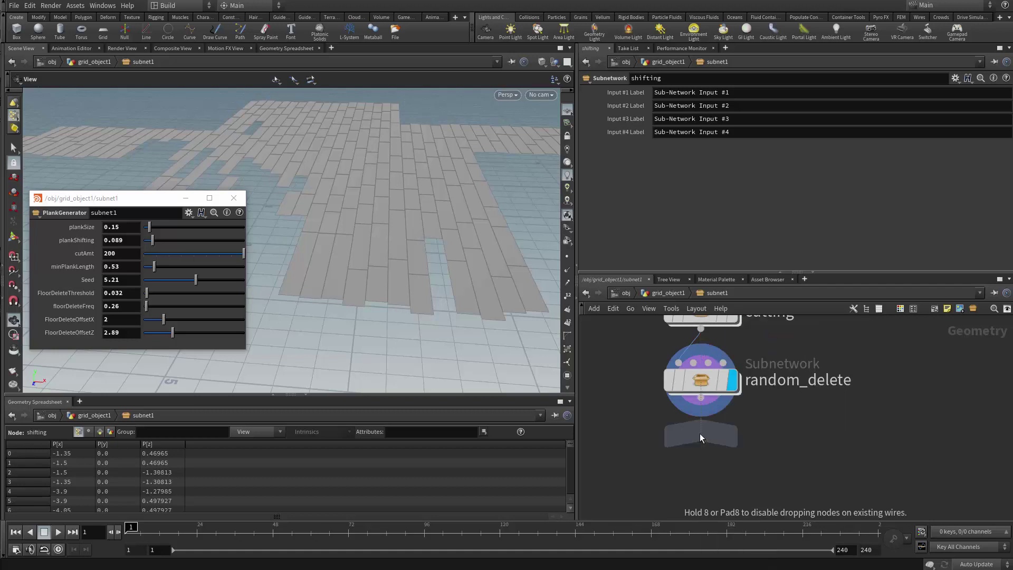
pyautogui.click(700, 433)
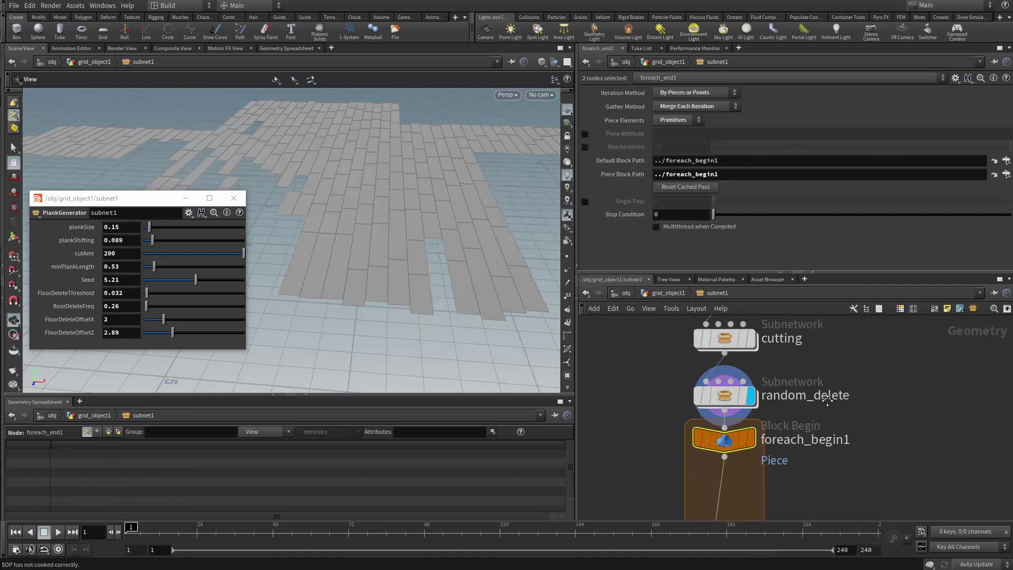
# Arrange foreach_begin1 and foreach_end1 in line beneath random_delete and display the loop's output
pyautogui.click(734, 340)
pyautogui.moveTo(735, 426); pyautogui.dragTo(735, 454)
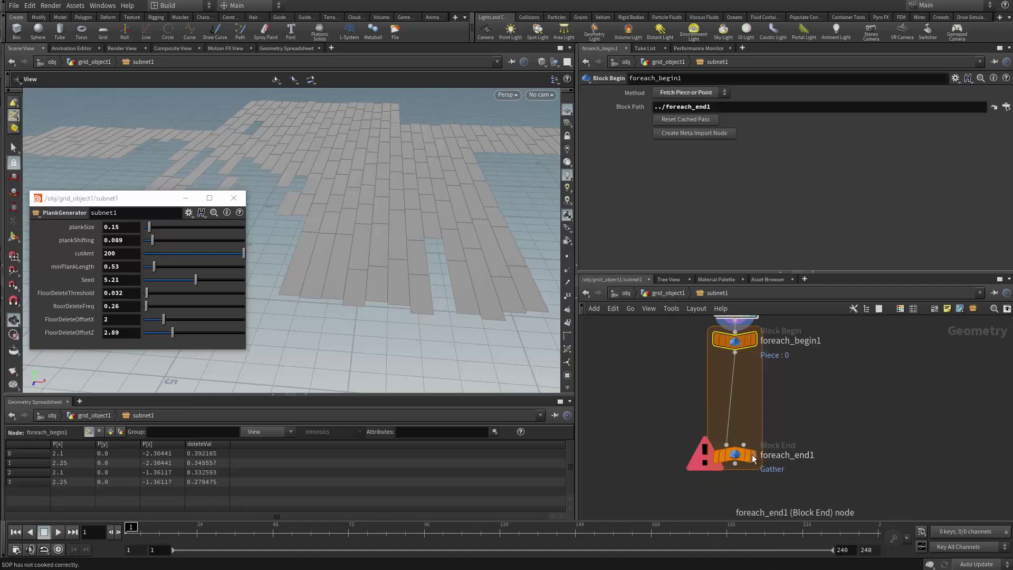
pyautogui.moveTo(735, 354); pyautogui.dragTo(735, 380)
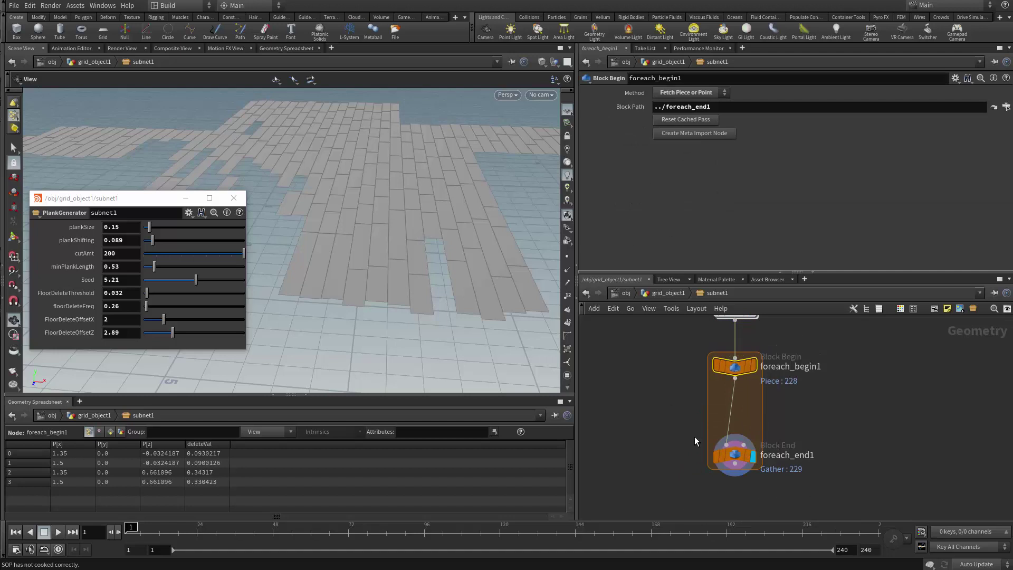
# Enable Single Pass on foreach_end1 and set it to 5 so only one plank is processed
pyautogui.click(736, 454)
pyautogui.click(585, 201)
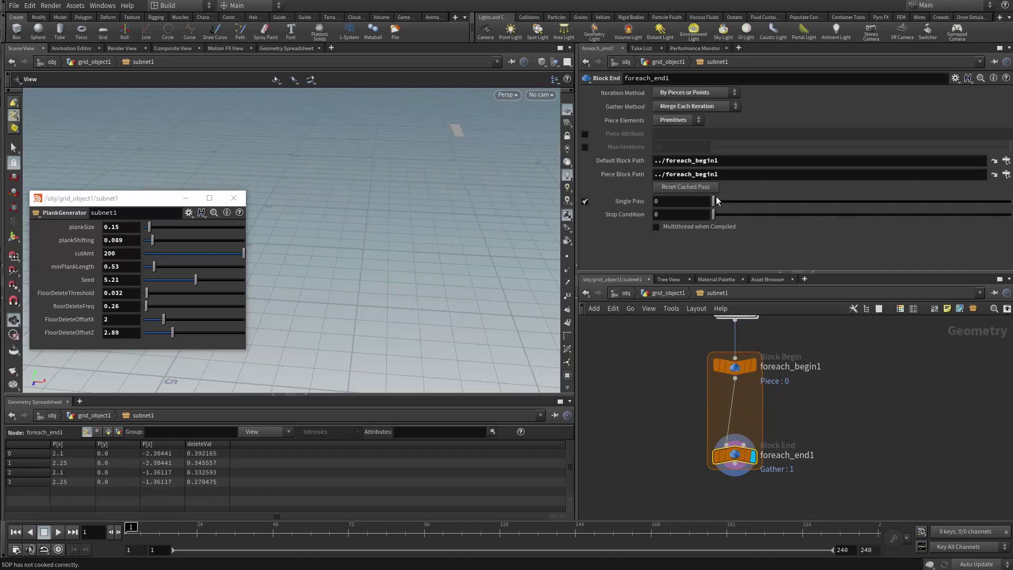
pyautogui.moveTo(717, 196); pyautogui.dragTo(891, 204)
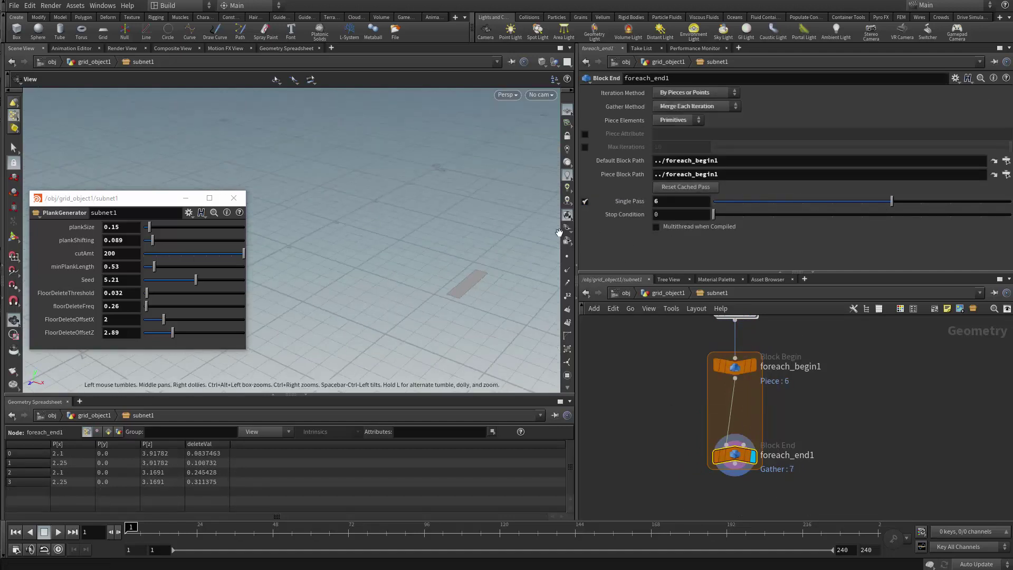
pyautogui.moveTo(774, 204); pyautogui.dragTo(867, 206)
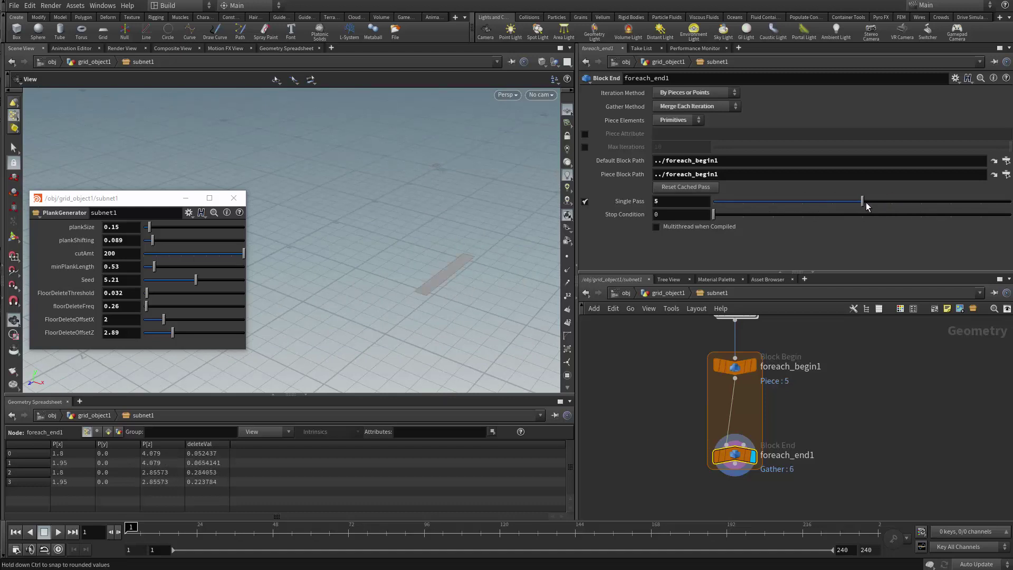
pyautogui.scroll(4, 699, 464)
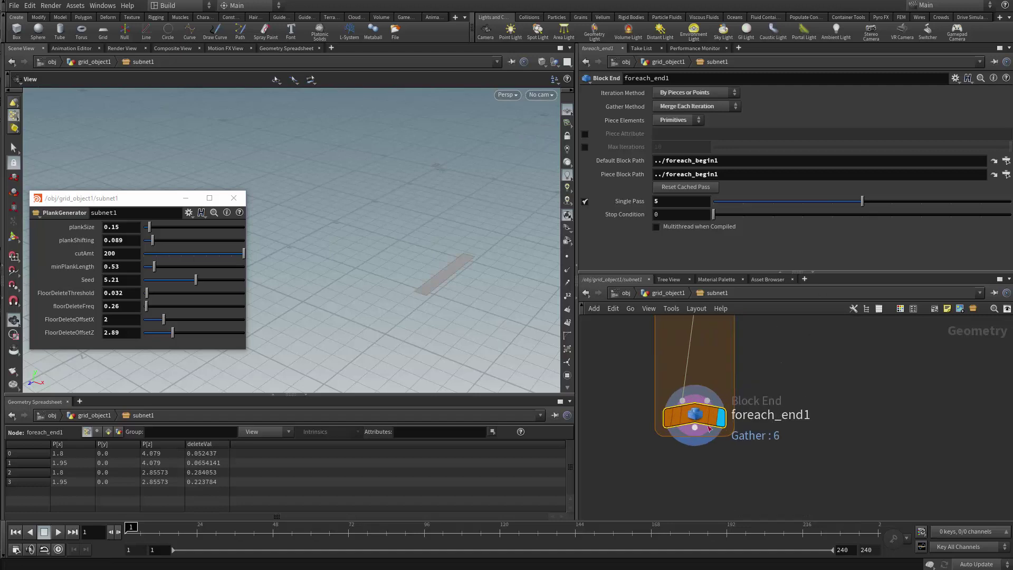
pyautogui.scroll(3, 699, 464)
pyautogui.doubleClick(748, 373)
pyautogui.hotkey('shift', 'Left')
pyautogui.hotkey('shift', 'Left')
pyautogui.hotkey('shift', 'Left')
pyautogui.hotkey('shift', 'Left')
pyautogui.hotkey('shift', 'Left')
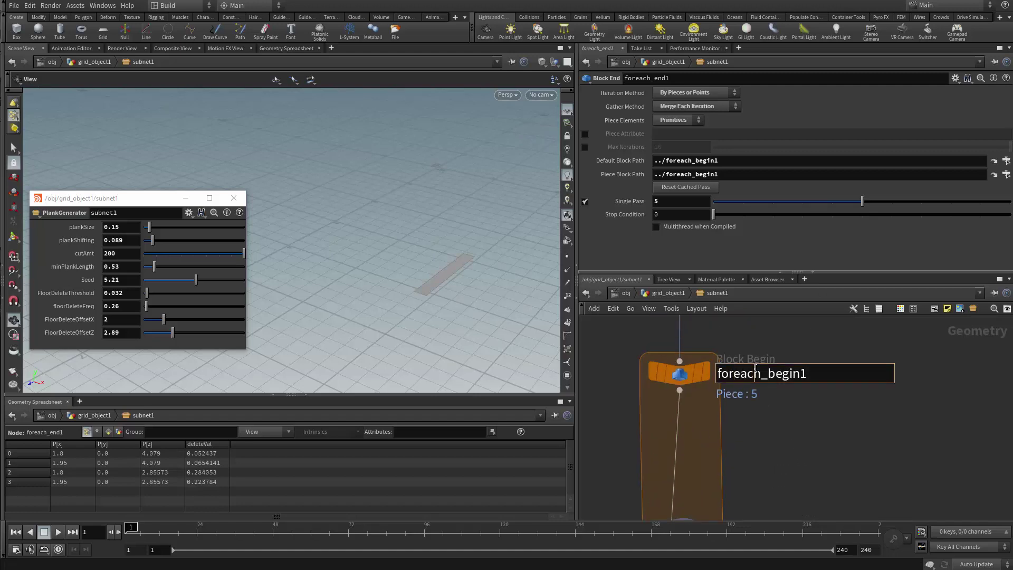
pyautogui.hotkey('shift', 'Right')
pyautogui.write('var')
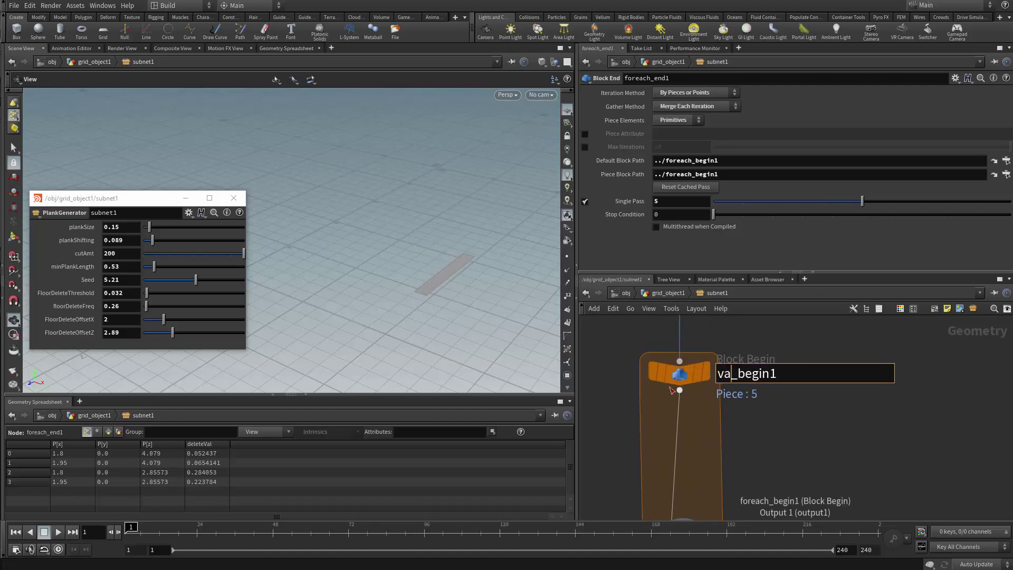
pyautogui.press('BackSpace')
pyautogui.press('BackSpace')
pyautogui.press('BackSpace')
pyautogui.write('foreach')
pyautogui.press('Return')
pyautogui.scroll(-3, 760, 453)
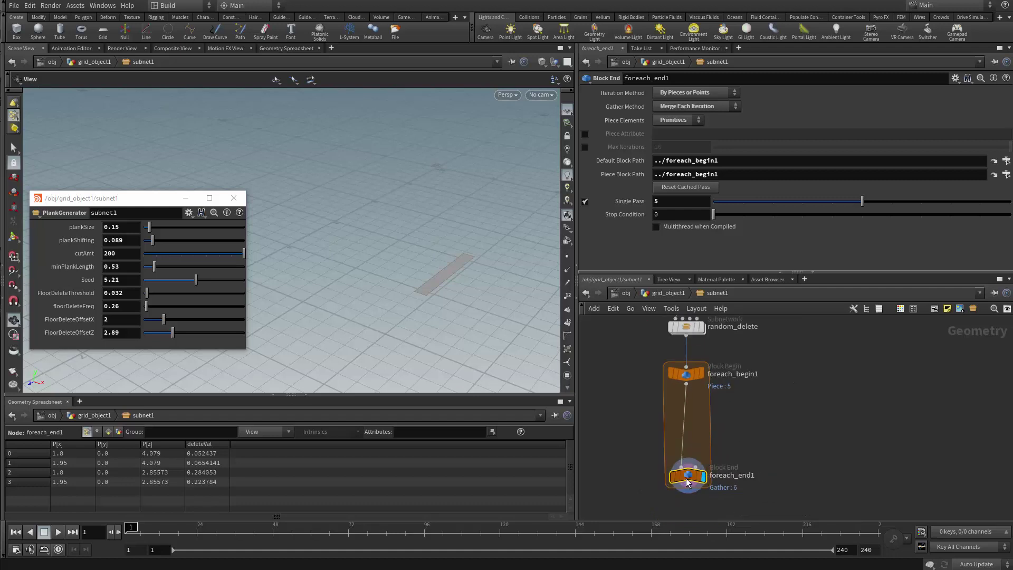
# Insert a Divide node inside the loop between foreach_begin1 and foreach_end1, aligned under foreach_begin1
pyautogui.scroll(4, 726, 378)
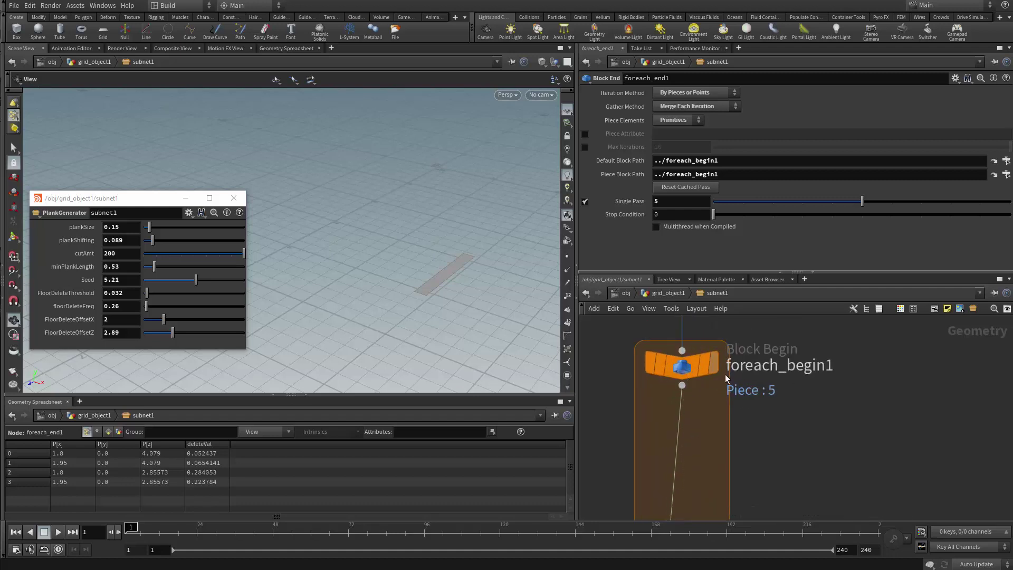
pyautogui.moveTo(725, 377); pyautogui.dragTo(727, 392, button='middle')
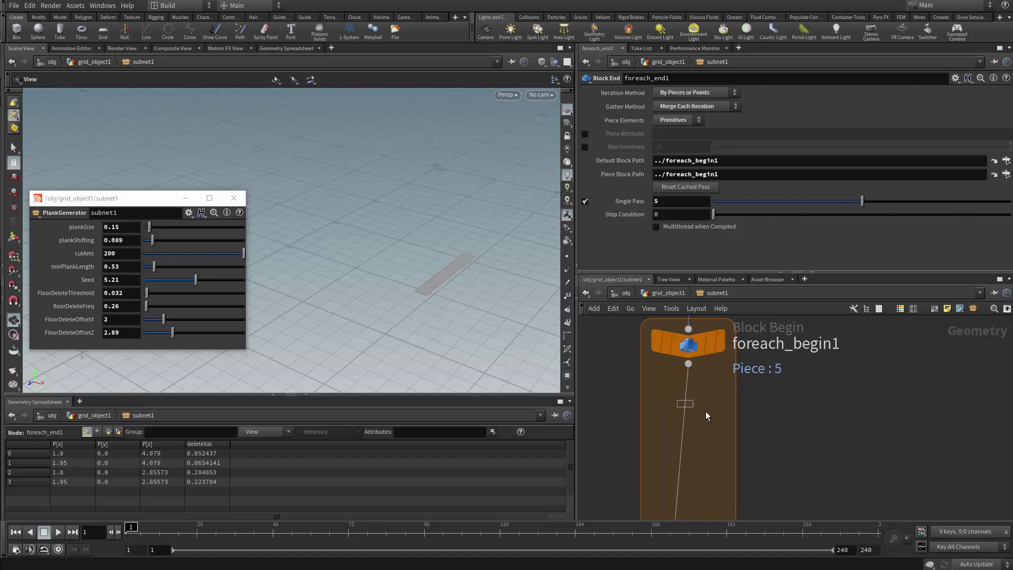
pyautogui.press('Tab')
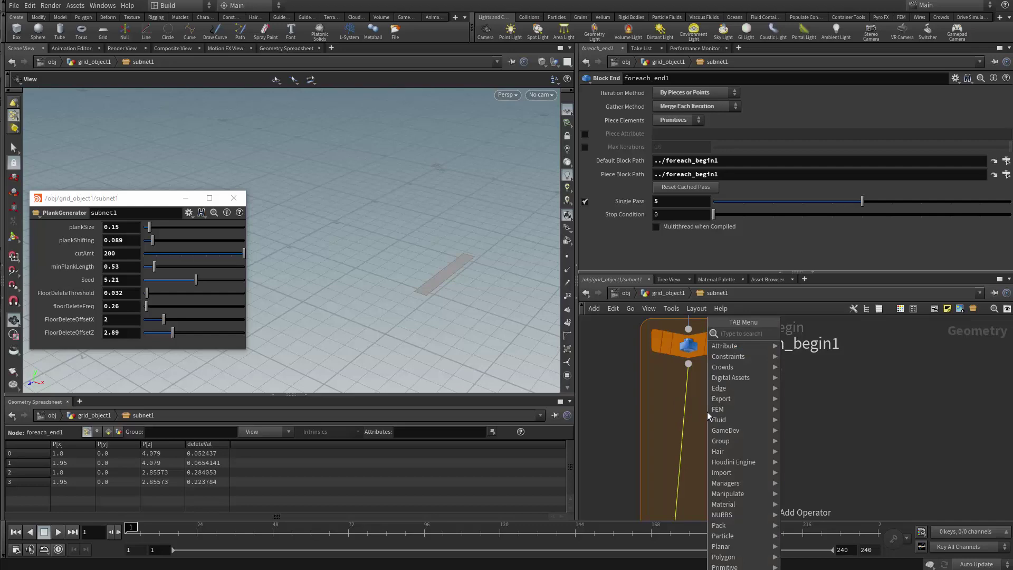
pyautogui.write('d')
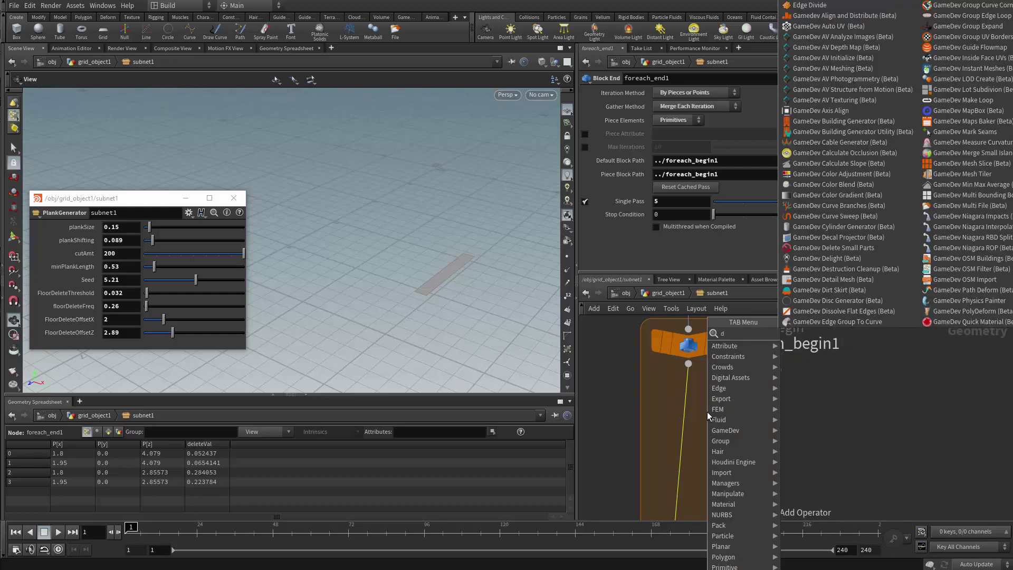
pyautogui.write('iv')
pyautogui.press('Return')
pyautogui.click(707, 417)
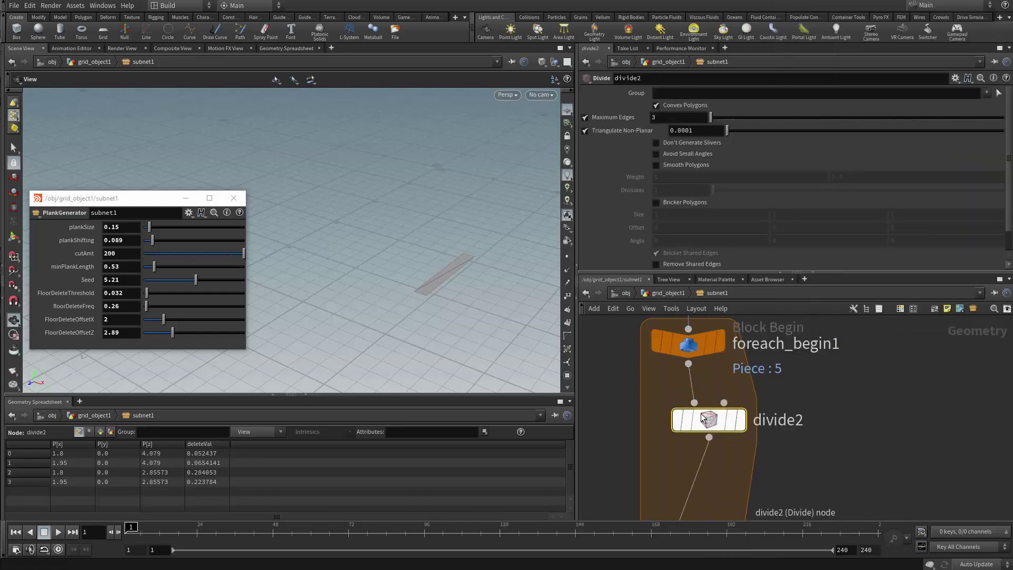
pyautogui.moveTo(702, 416); pyautogui.dragTo(681, 408)
# Turn off Convex Polygons and turn on Bricker Polygons for the new Divide node
pyautogui.click(656, 104)
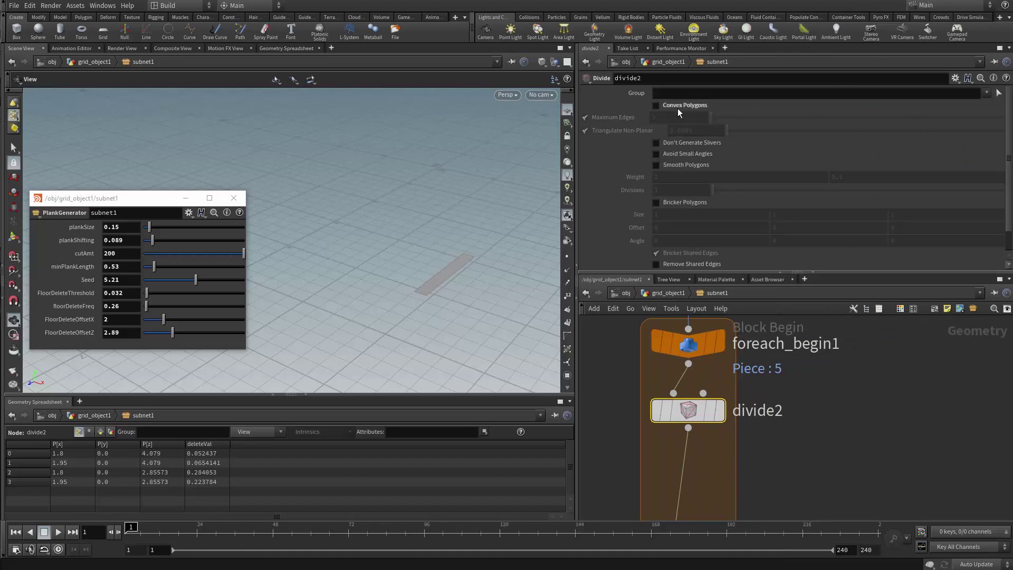
pyautogui.click(657, 202)
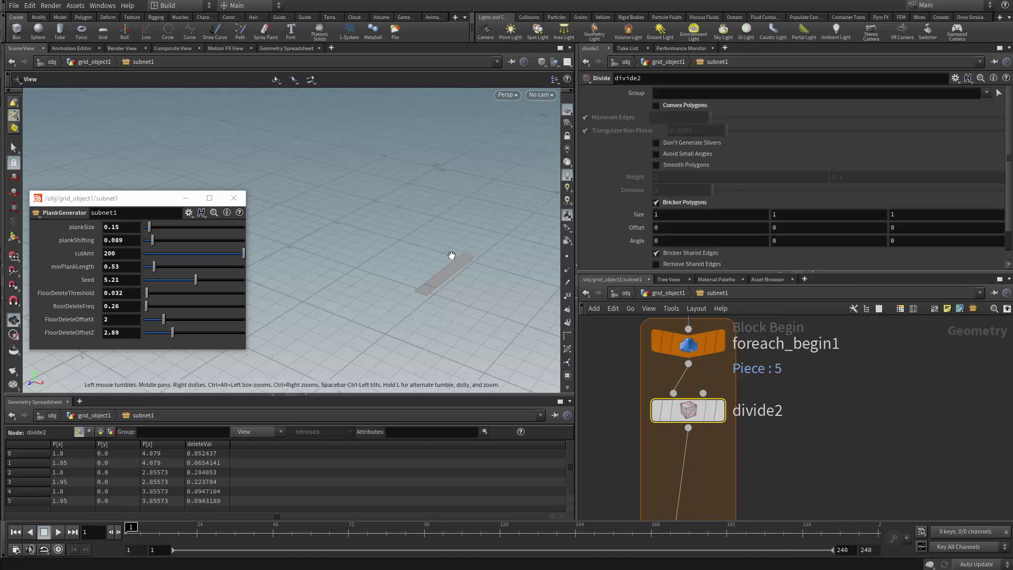
pyautogui.moveTo(452, 253); pyautogui.dragTo(504, 252)
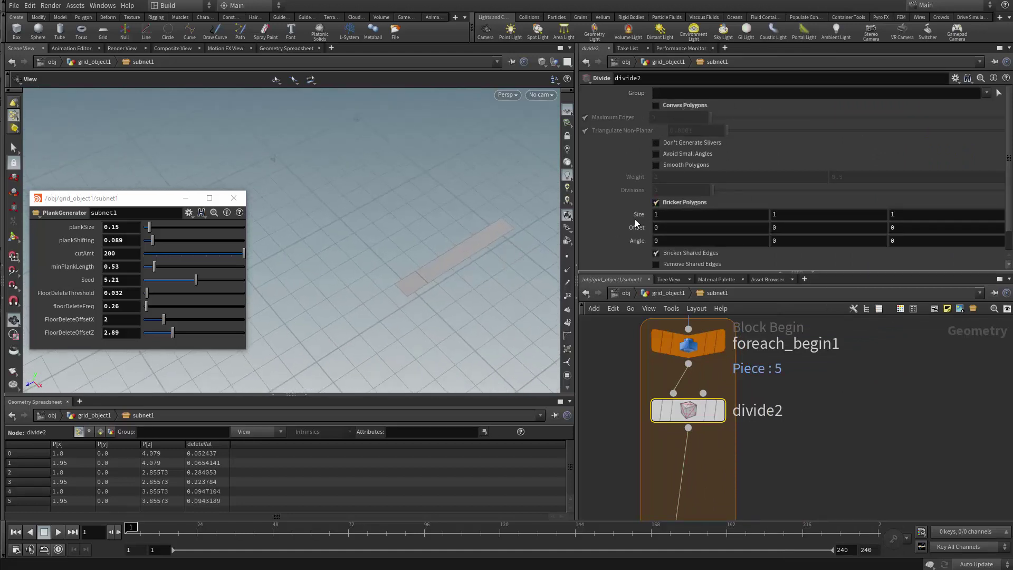
# Set the Divide node's bricker size to 100, 100 and 0.1 to slice the plank crosswise along its length
pyautogui.write('0.1')
pyautogui.press('Return')
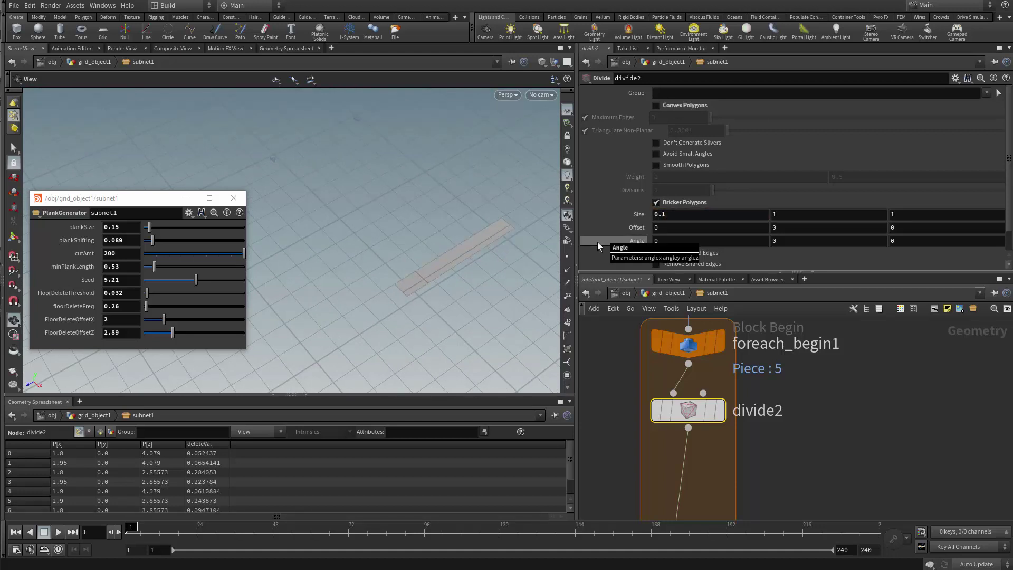
pyautogui.click(686, 214)
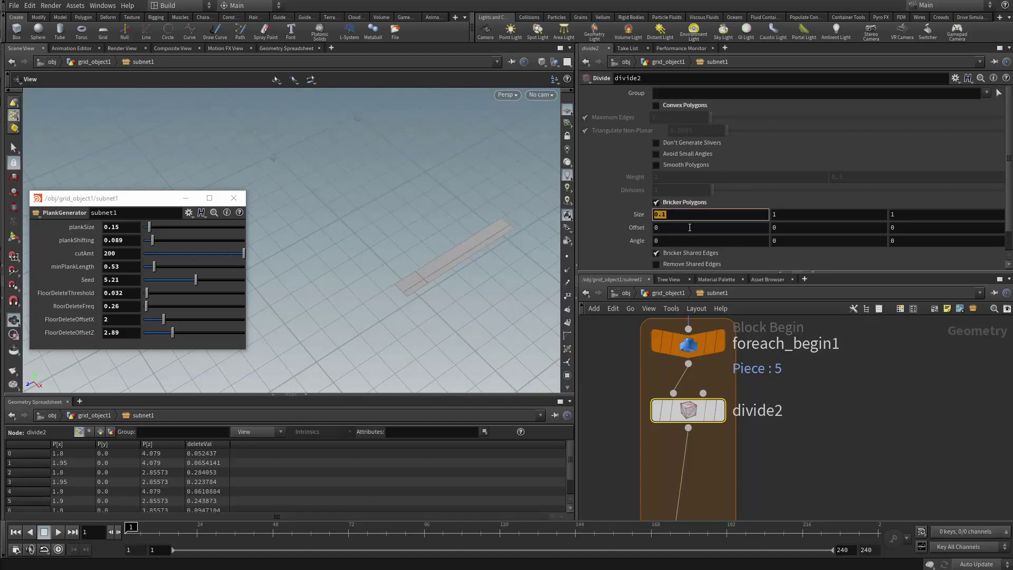
pyautogui.write('100')
pyautogui.press('Tab')
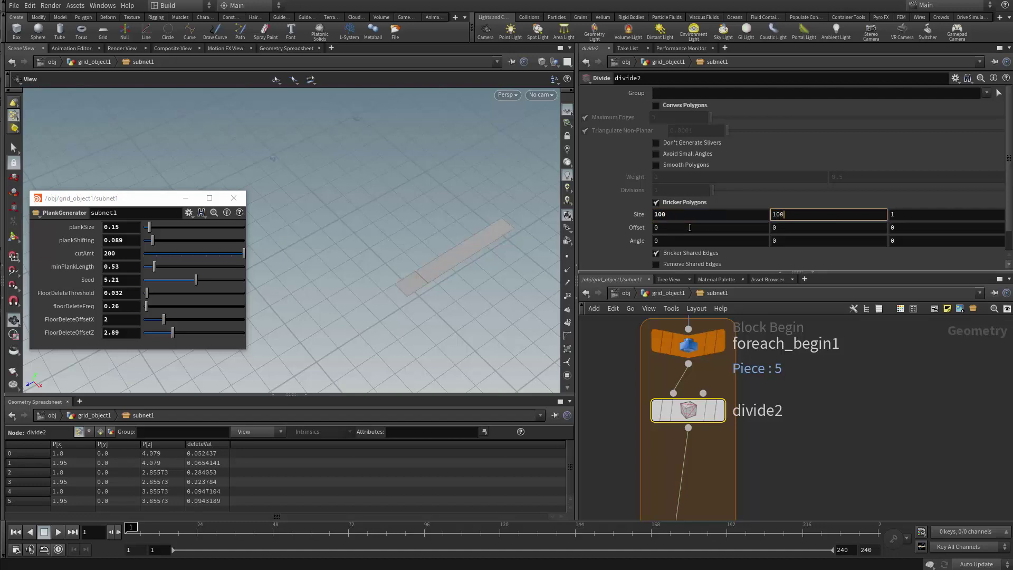
pyautogui.press('Tab')
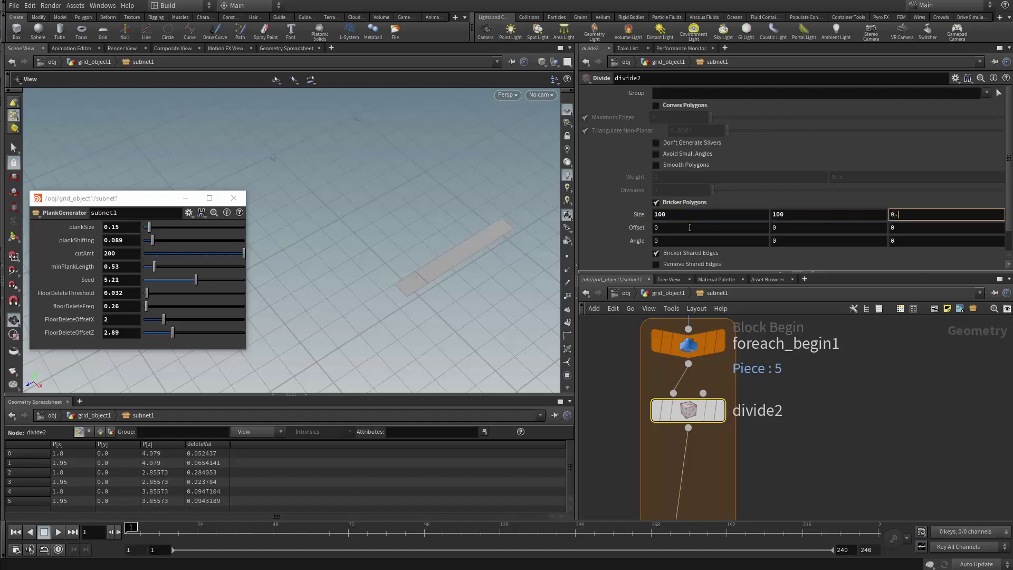
pyautogui.press('Return')
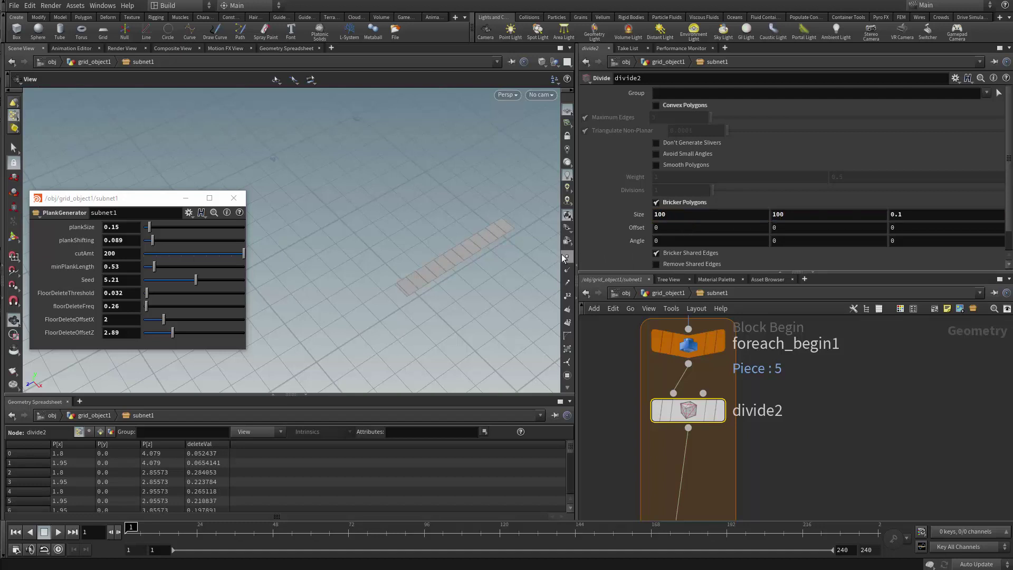
# Move foreach_end1 further down to make room for more nodes below divide2
pyautogui.moveTo(441, 206); pyautogui.dragTo(549, 248)
pyautogui.scroll(-3, 821, 438)
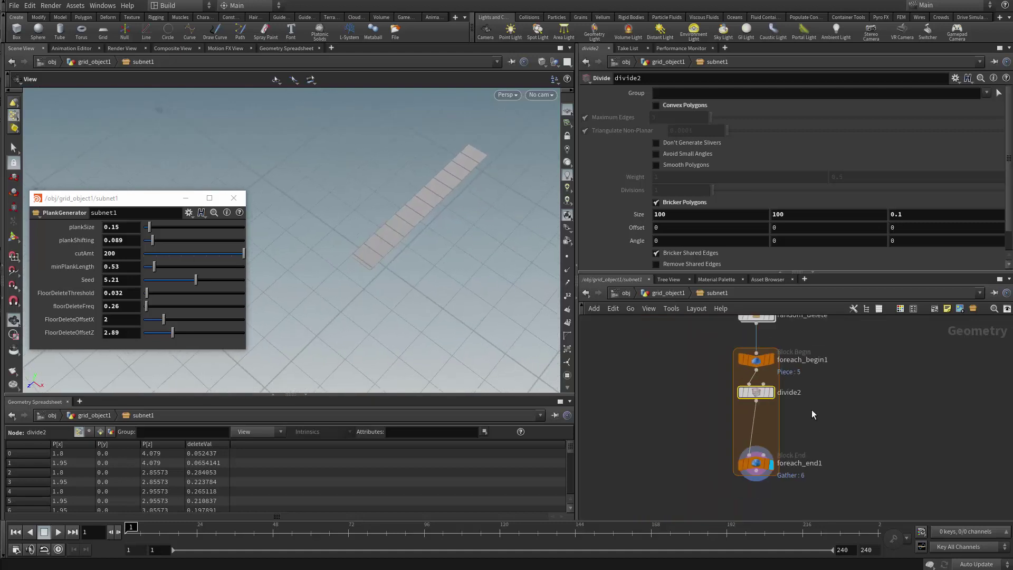
pyautogui.moveTo(736, 439); pyautogui.dragTo(738, 461)
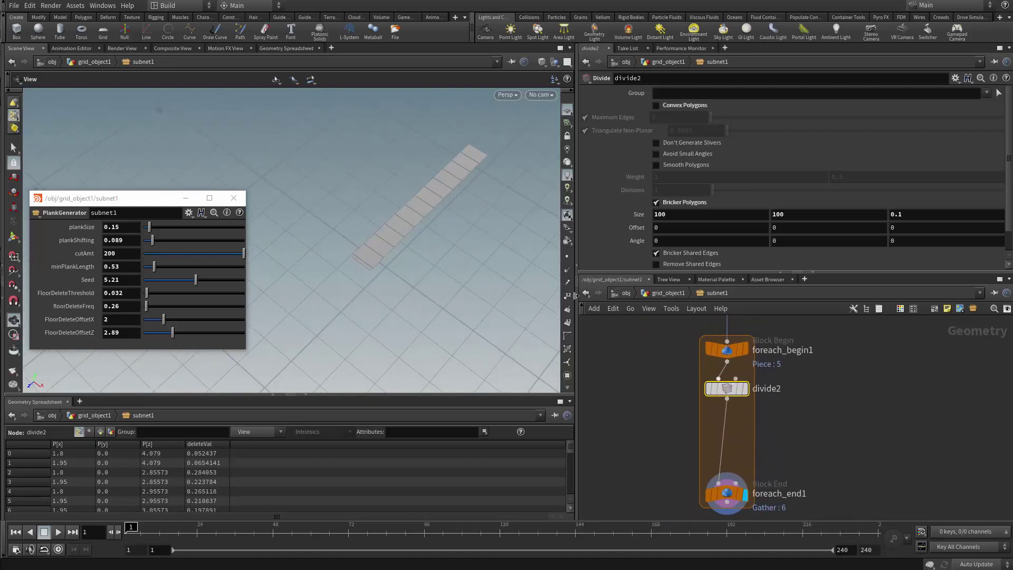
pyautogui.moveTo(459, 235); pyautogui.dragTo(448, 301)
pyautogui.scroll(1, 746, 417)
pyautogui.scroll(1, 746, 417)
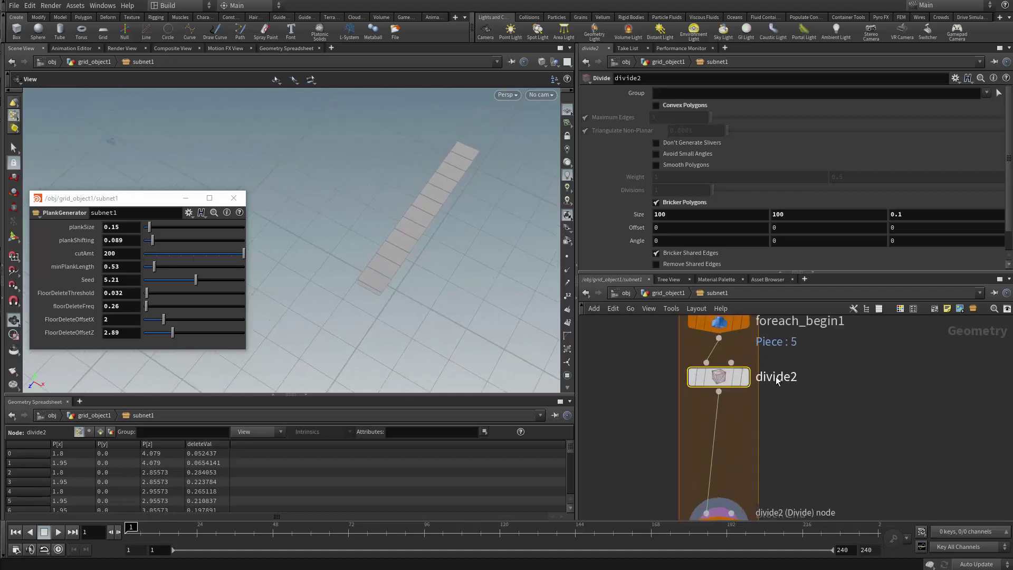
pyautogui.middleClick(739, 375)
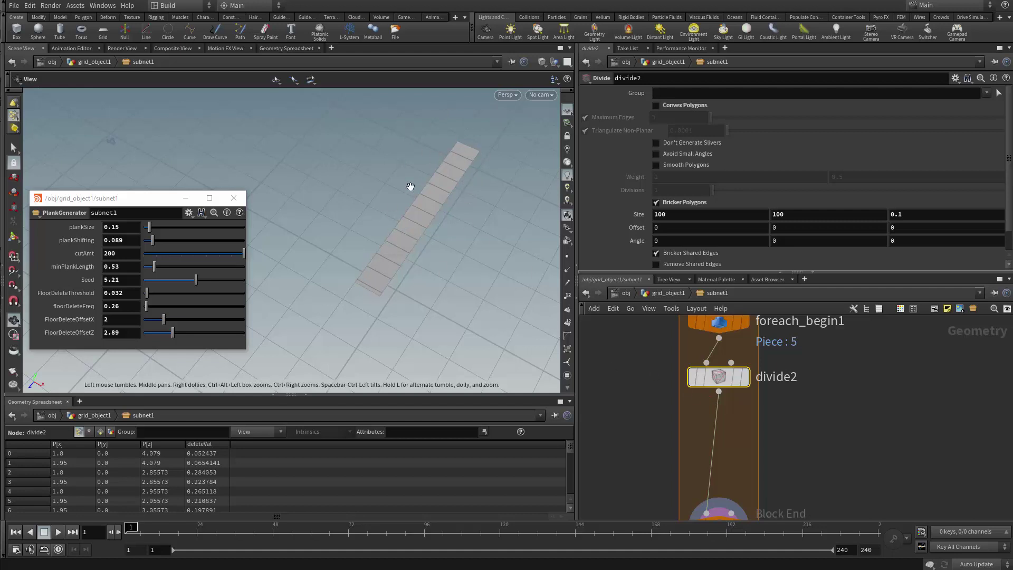
pyautogui.moveTo(732, 418); pyautogui.dragTo(711, 363, button='middle')
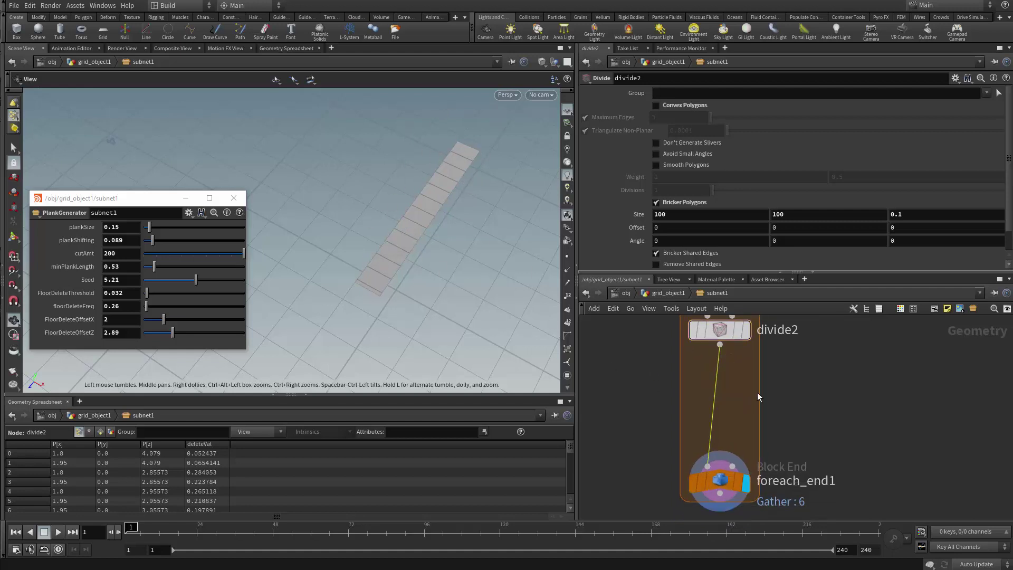
# Insert an Attribute Wrangle node inside the loop between divide2 and foreach_end1
pyautogui.press('Tab')
pyautogui.click(834, 334)
pyautogui.click(736, 386)
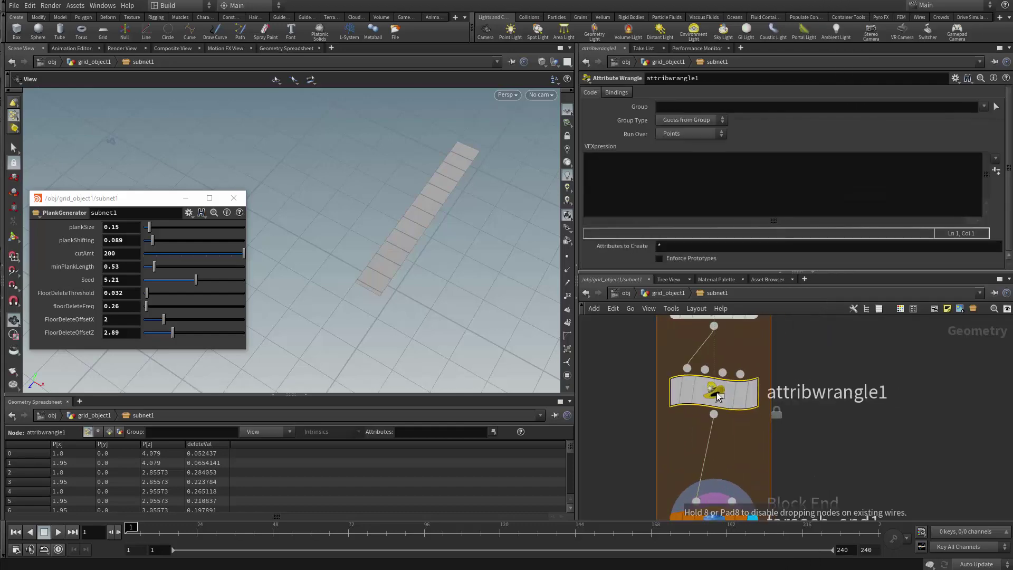
# Write the wrangle's first VEX line as vector dirToCenter = getbbox_center(0)-@P;
pyautogui.click(629, 192)
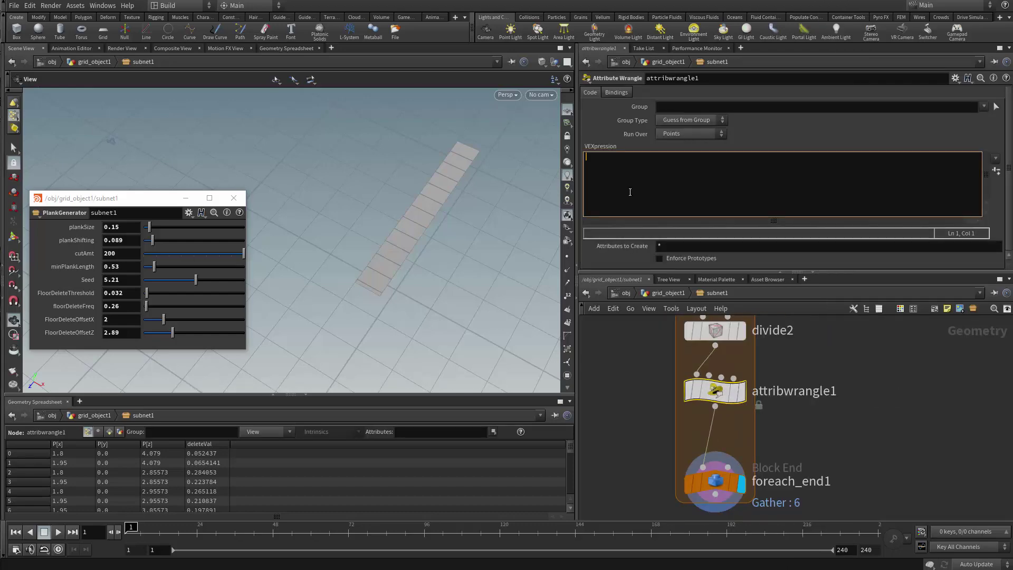
pyautogui.write('vector dirTo')
pyautogui.write('bbo')
pyautogui.press('Down')
pyautogui.press('Return')
pyautogui.write('(0)-@P;')
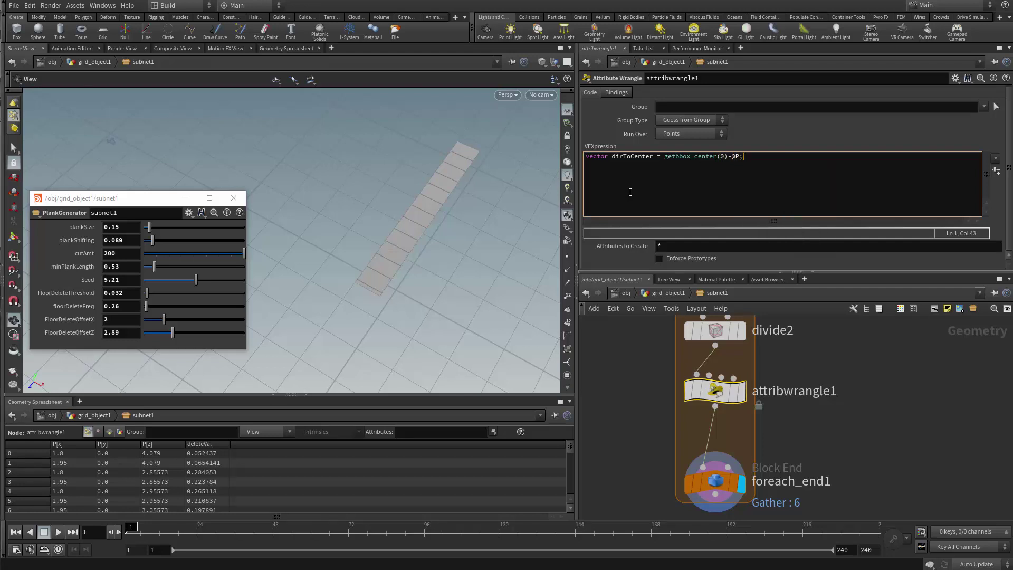
# Rewrite the VEX line as @N = getbbox_center(0)-@P; and display point normals in the viewport
pyautogui.press('BackSpace')
pyautogui.press('BackSpace')
pyautogui.press('BackSpace')
pyautogui.press('BackSpace')
pyautogui.press('BackSpace')
pyautogui.press('BackSpace')
pyautogui.press('BackSpace')
pyautogui.press('BackSpace')
pyautogui.press('BackSpace')
pyautogui.press('BackSpace')
pyautogui.press('BackSpace')
pyautogui.press('BackSpace')
pyautogui.press('BackSpace')
pyautogui.press('BackSpace')
pyautogui.press('BackSpace')
pyautogui.press('BackSpace')
pyautogui.press('BackSpace')
pyautogui.press('BackSpace')
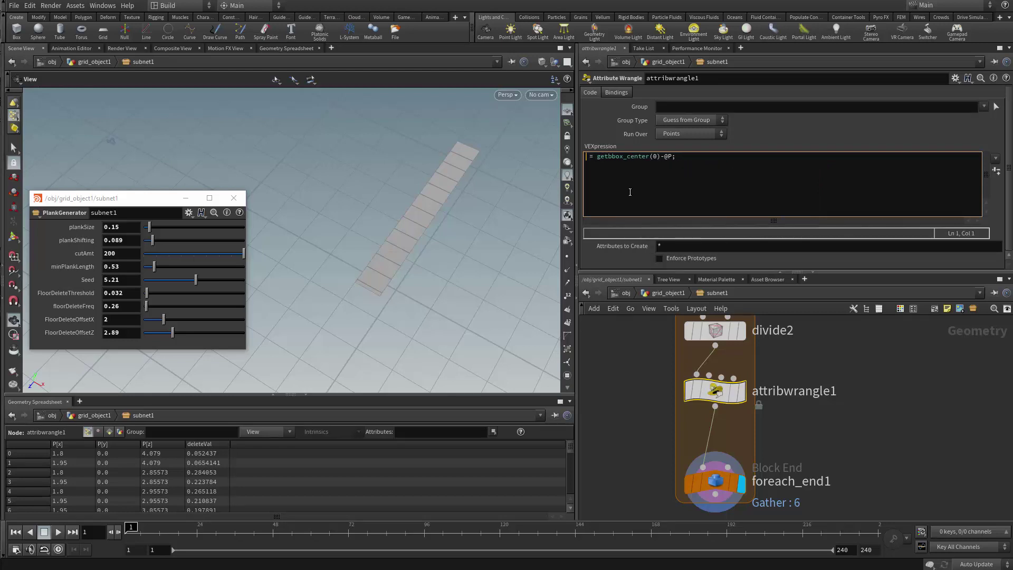
pyautogui.write('@N')
pyautogui.press('Right')
pyautogui.press('Right')
pyautogui.press('Right')
pyautogui.press('Right')
pyautogui.press('Right')
pyautogui.press('Right')
pyautogui.press('Right')
pyautogui.press('Right')
pyautogui.hotkey('ctrl', 'Return')
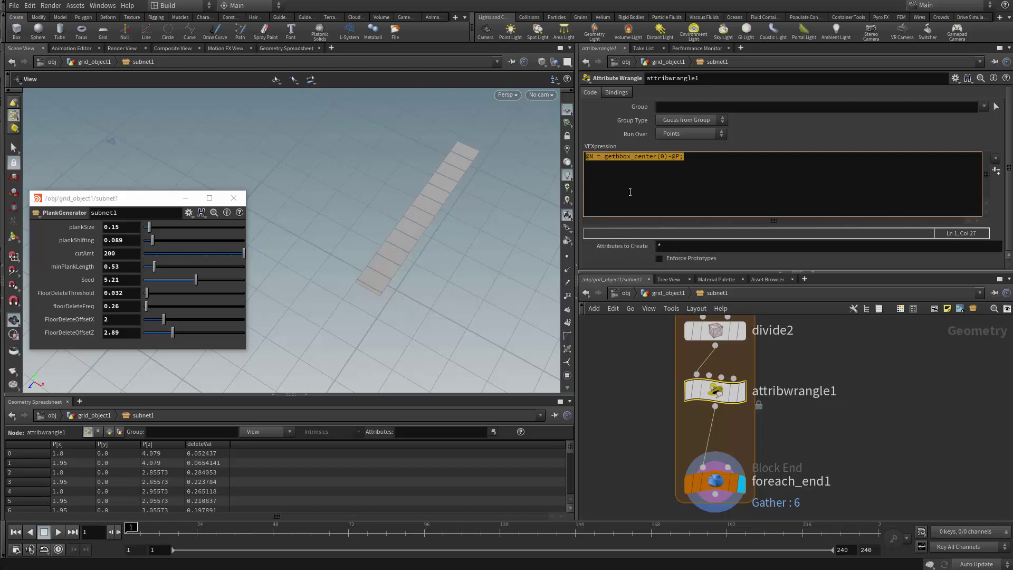
pyautogui.click(568, 274)
pyautogui.moveTo(507, 266); pyautogui.dragTo(396, 225)
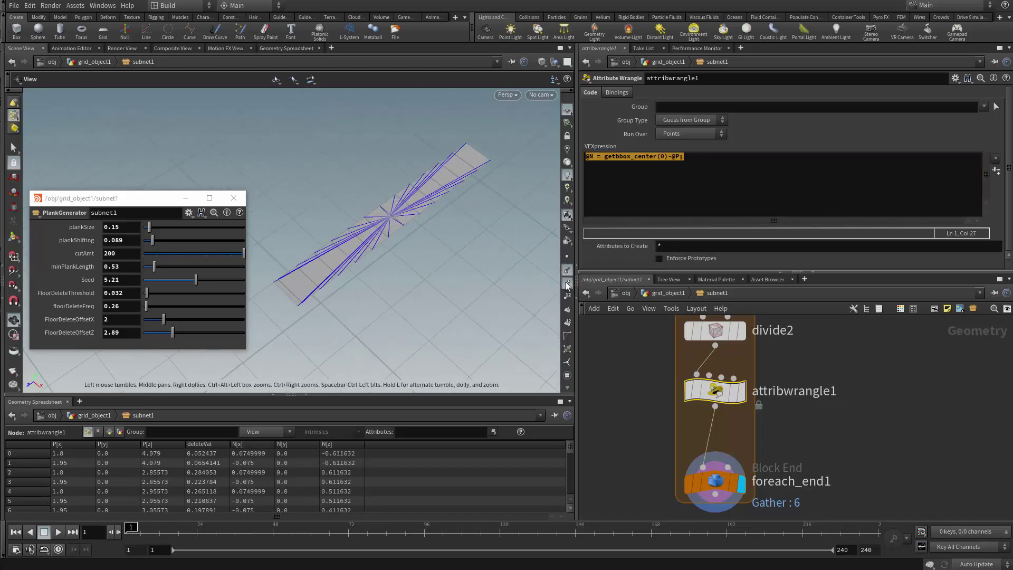
# Add the line @N.z=0; so the wrangle's normals point only across the plank
pyautogui.click(721, 165)
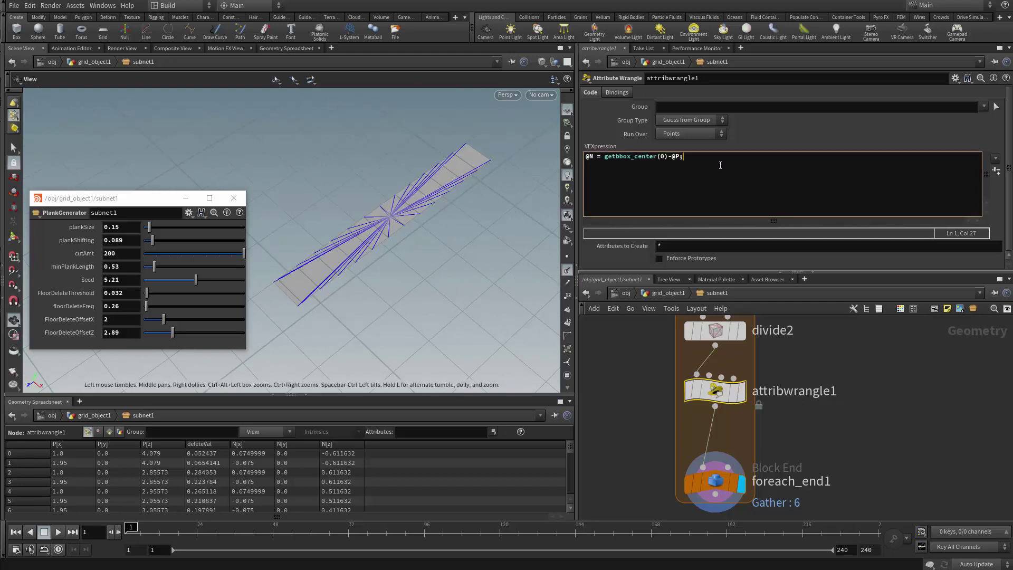
pyautogui.press('Return')
pyautogui.hotkey('ctrl', 'Return')
pyautogui.moveTo(380, 248); pyautogui.dragTo(451, 250)
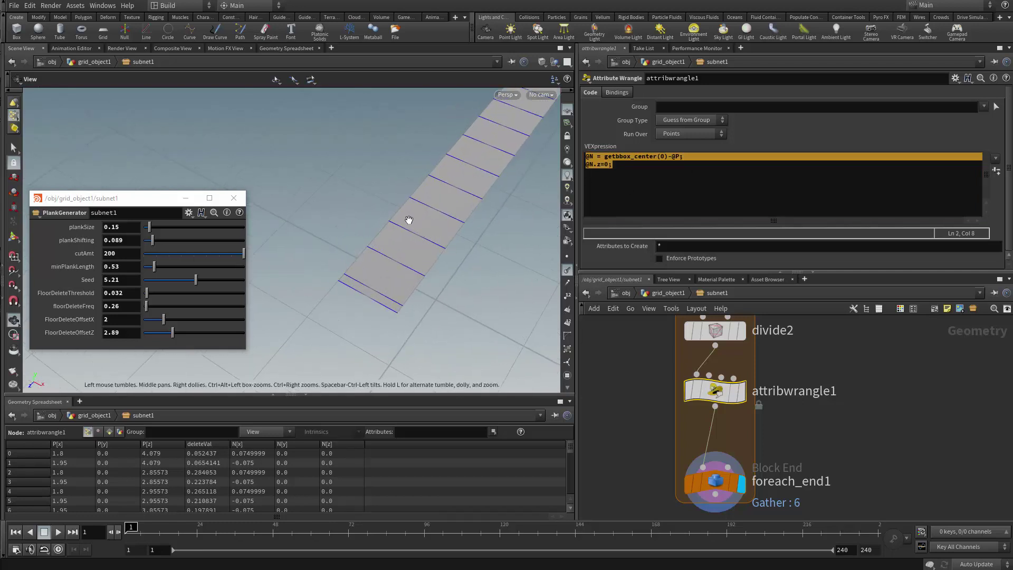
pyautogui.moveTo(451, 169); pyautogui.dragTo(391, 215)
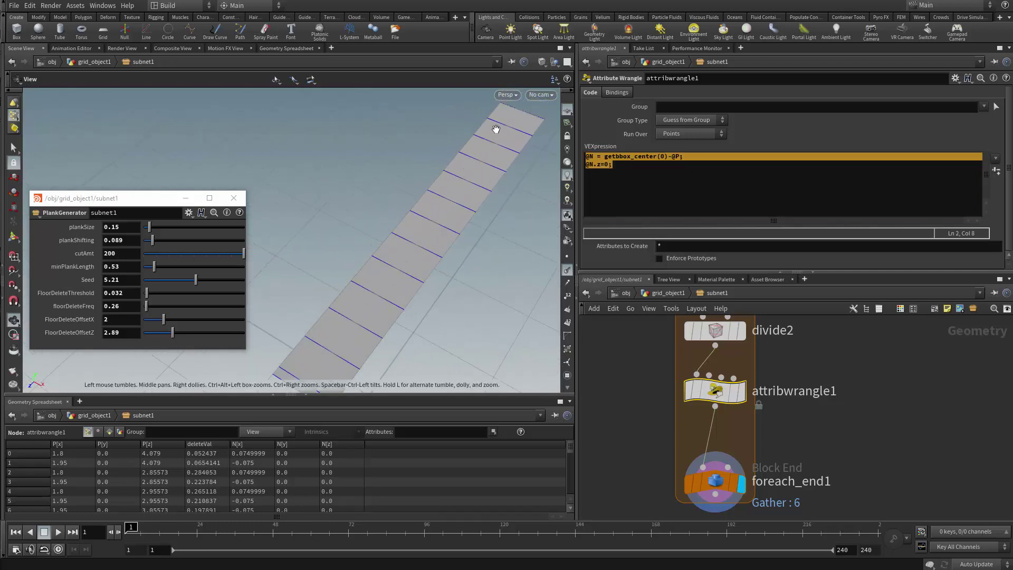
pyautogui.moveTo(480, 254); pyautogui.dragTo(507, 211)
# Move foreach_end1 further down to leave room for more nodes below attribwrangle1
pyautogui.moveTo(614, 454); pyautogui.dragTo(622, 396, button='middle')
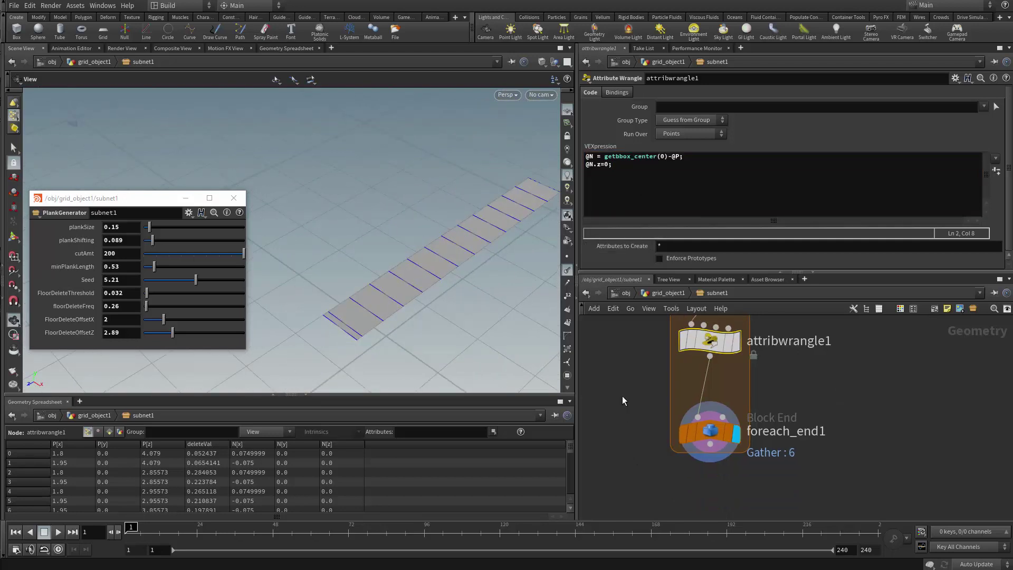
pyautogui.scroll(-2, 633, 517)
pyautogui.moveTo(633, 517); pyautogui.dragTo(763, 356, button='middle')
pyautogui.scroll(-2, 736, 398)
pyautogui.moveTo(735, 398); pyautogui.dragTo(731, 501)
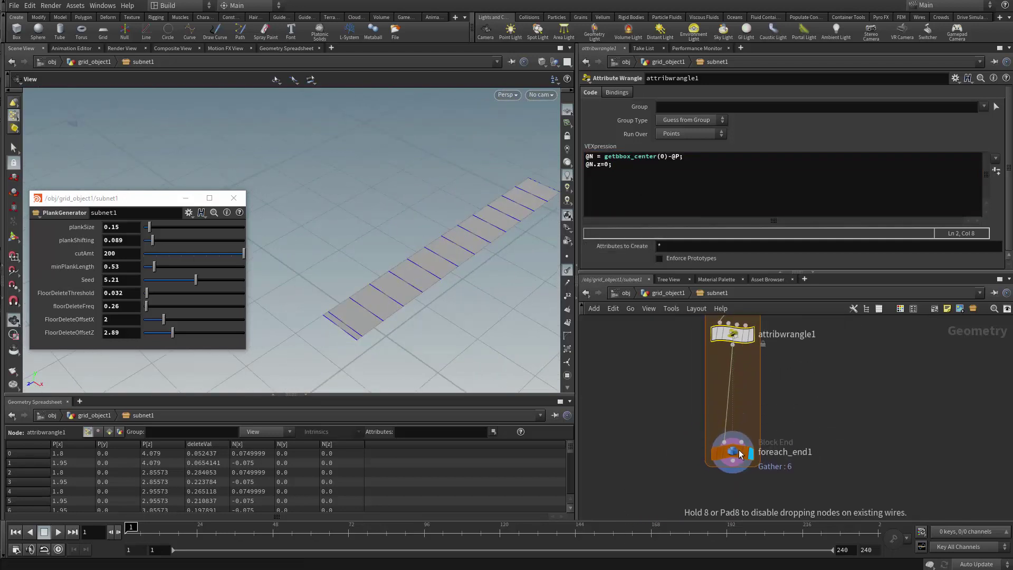
pyautogui.moveTo(734, 449); pyautogui.dragTo(733, 486, button='middle')
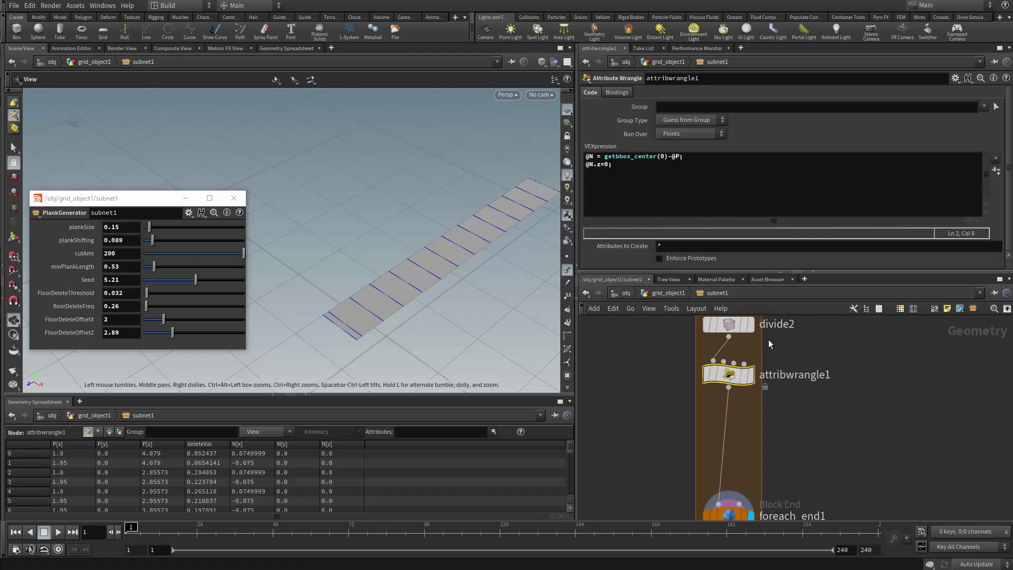
# Rename the attribwrangle1 node to add_edge_random
pyautogui.doubleClick(824, 376)
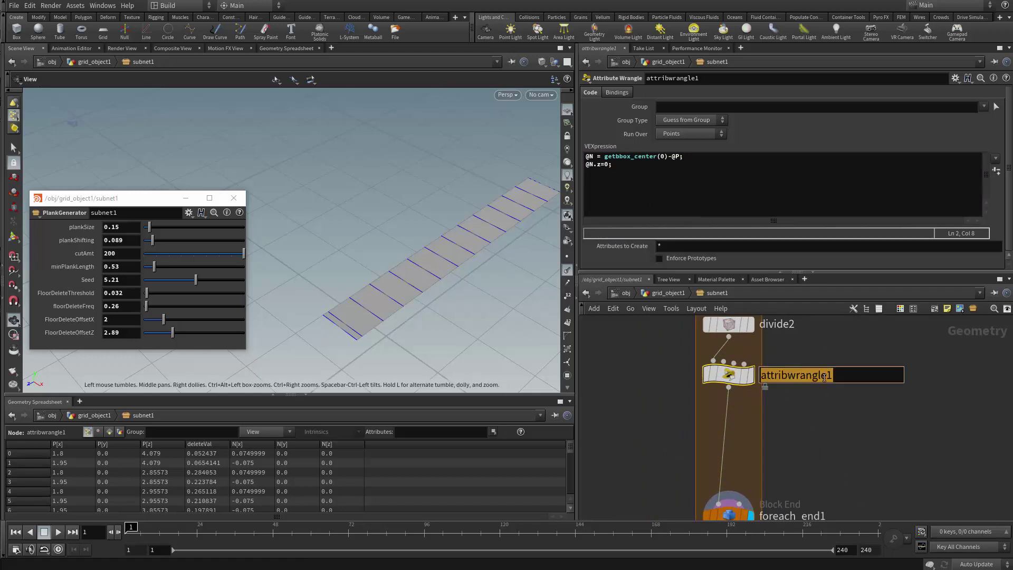
pyautogui.write('add_edge_random')
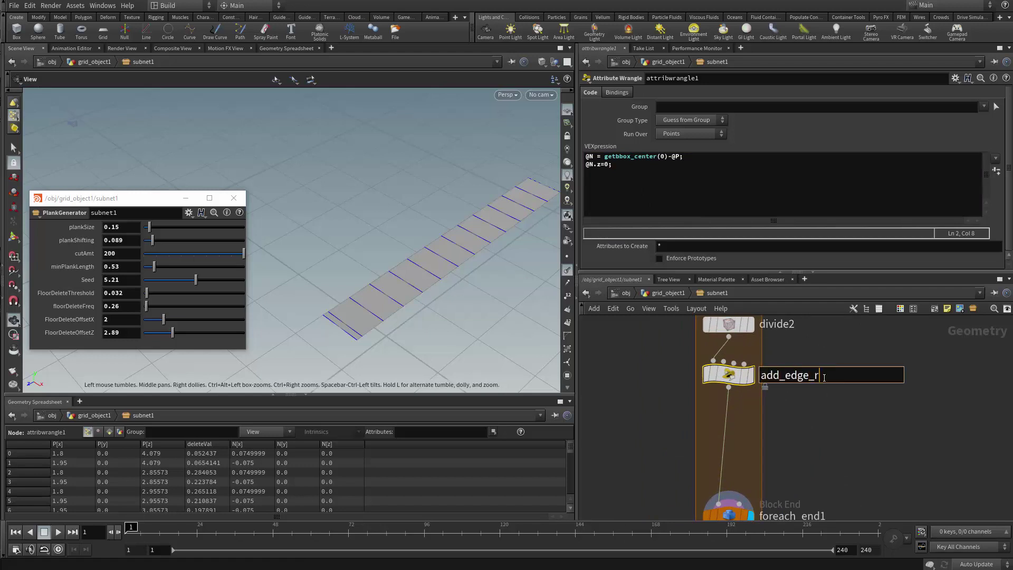
pyautogui.press('Return')
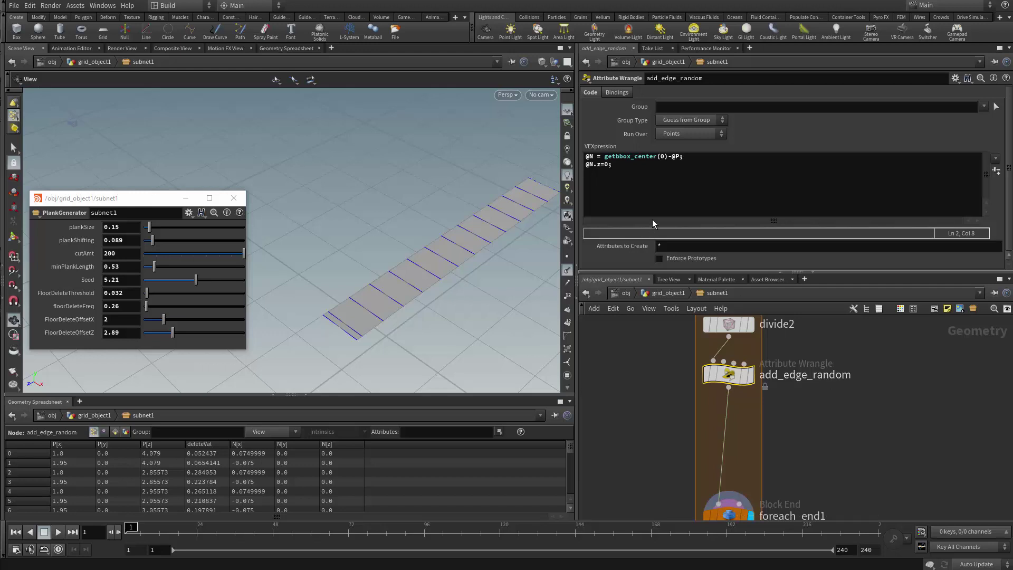
pyautogui.click(659, 200)
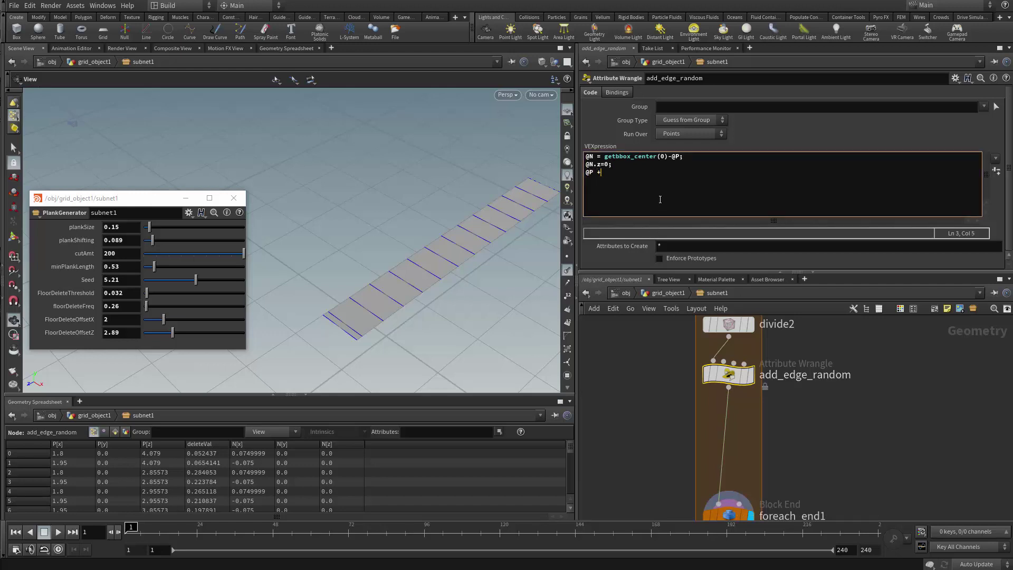
pyautogui.write('@P += @N * rand()@ptnum + )')
# Create a metadata import node from foreach_begin1 and connect it to the second input of add_edge_random
pyautogui.moveTo(790, 343); pyautogui.dragTo(774, 428, button='middle')
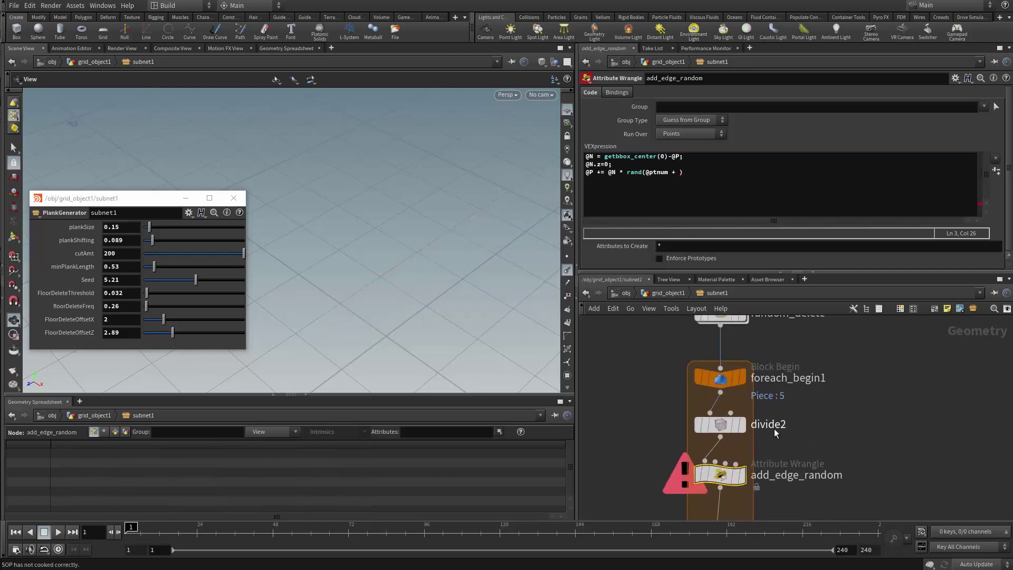
pyautogui.click(720, 378)
pyautogui.click(669, 133)
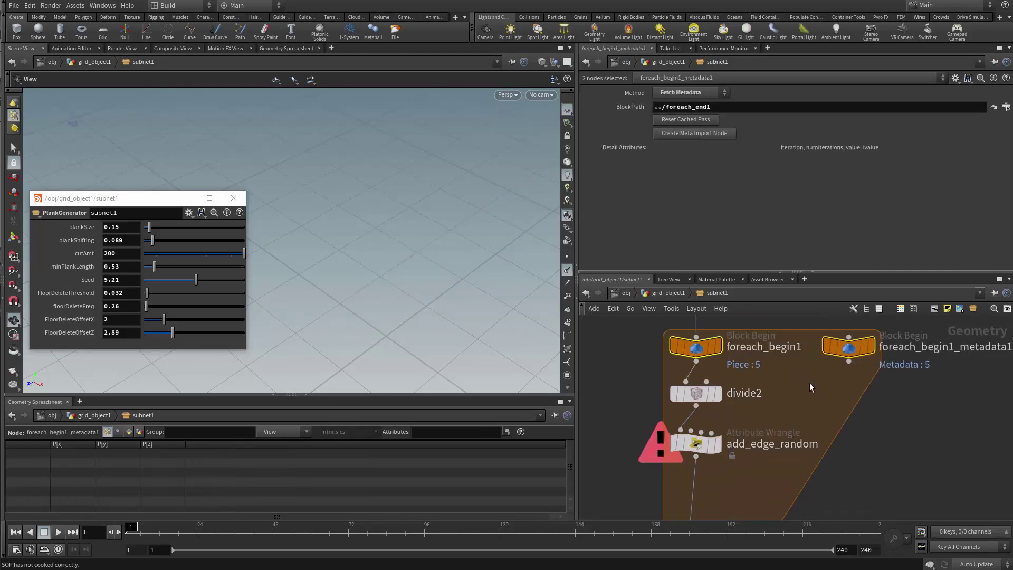
pyautogui.moveTo(847, 362); pyautogui.dragTo(690, 431)
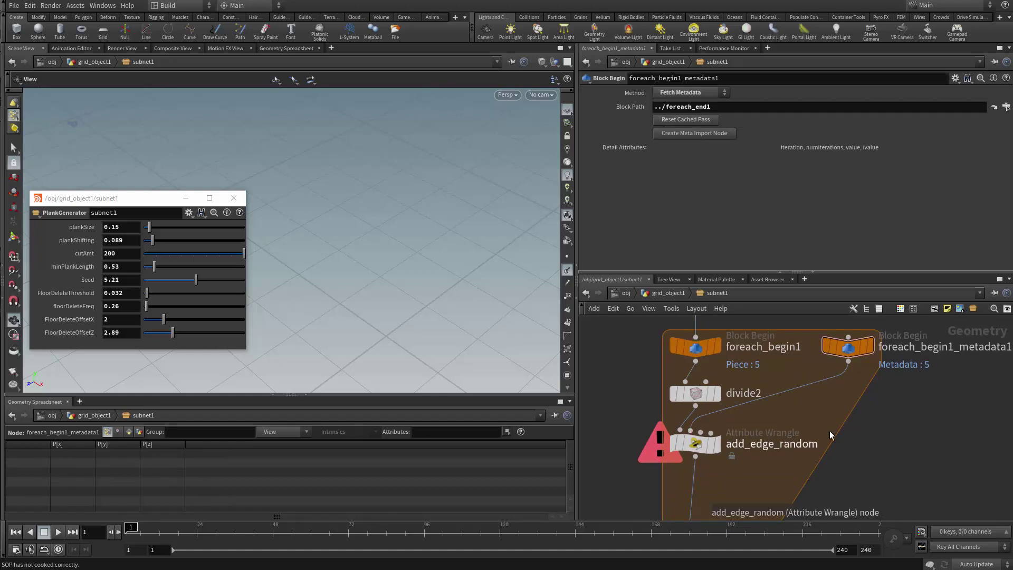
pyautogui.click(697, 444)
pyautogui.write('detail')
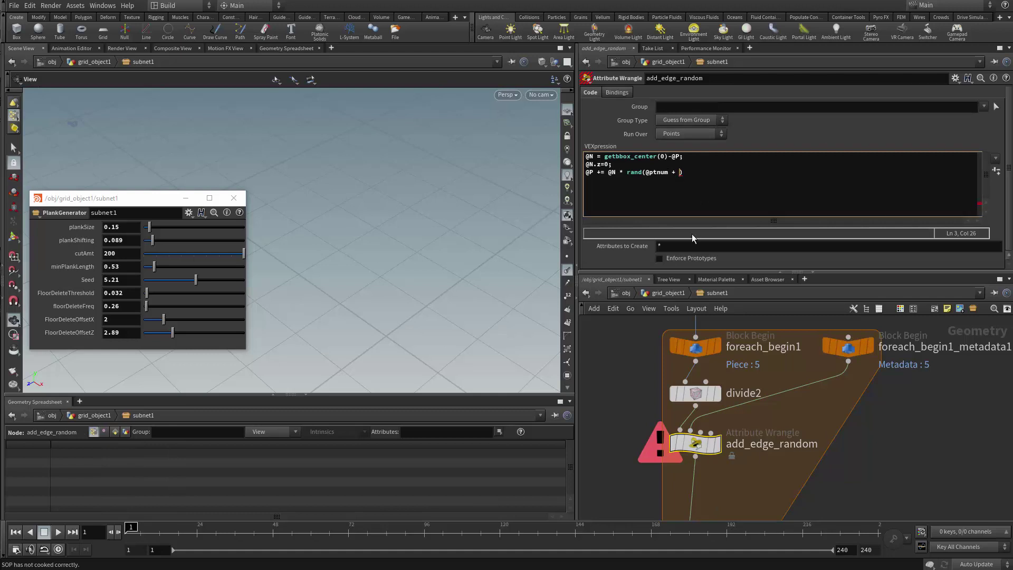
pyautogui.write('()')
pyautogui.write('1,""')
pyautogui.write('iteration')
pyautogui.press('Right')
pyautogui.write(',0')
pyautogui.press('Right')
pyautogui.write(';')
pyautogui.hotkey('ctrl', 'a')
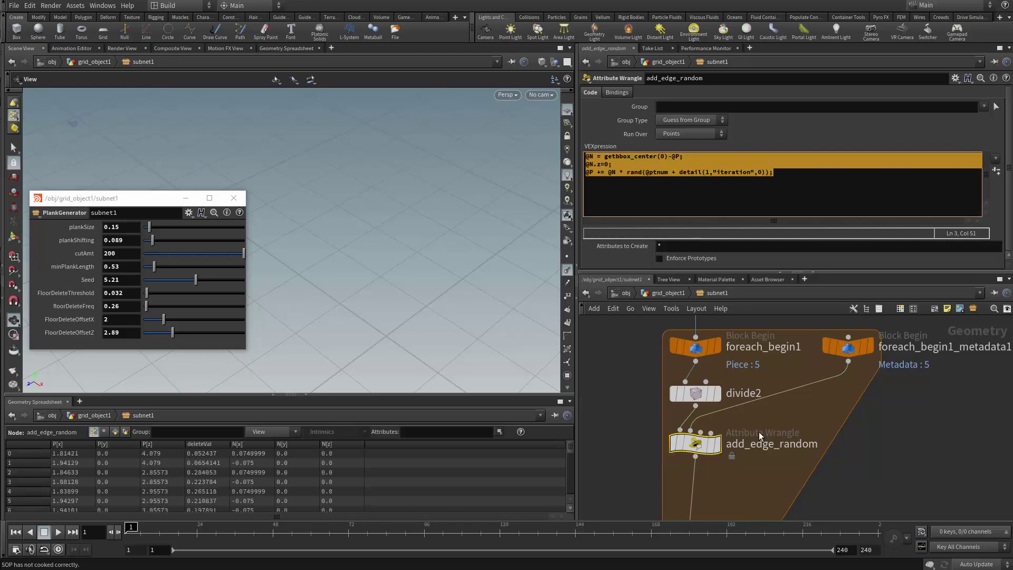
pyautogui.press('r')
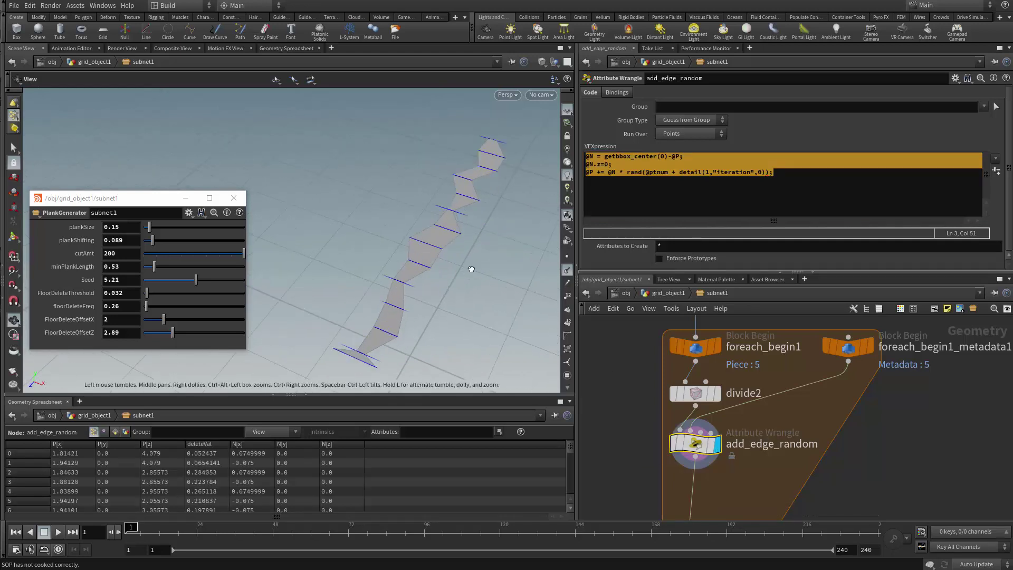
# Multiply the random offset in the third VEX line by ch("offsetAmt")
pyautogui.click(623, 172)
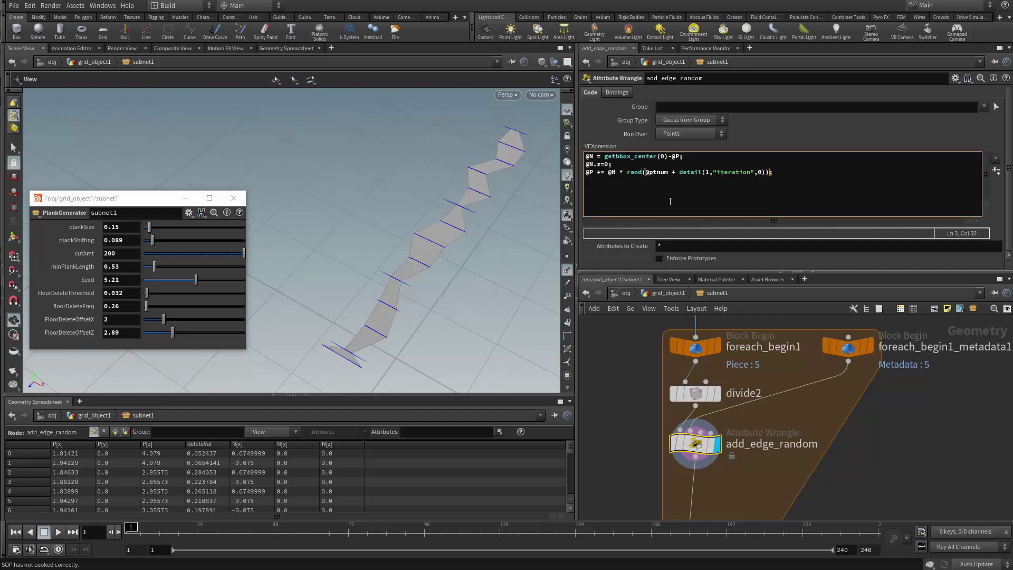
pyautogui.write('h()')
pyautogui.write('offsetAmt")')
pyautogui.hotkey('ctrl', 'Return')
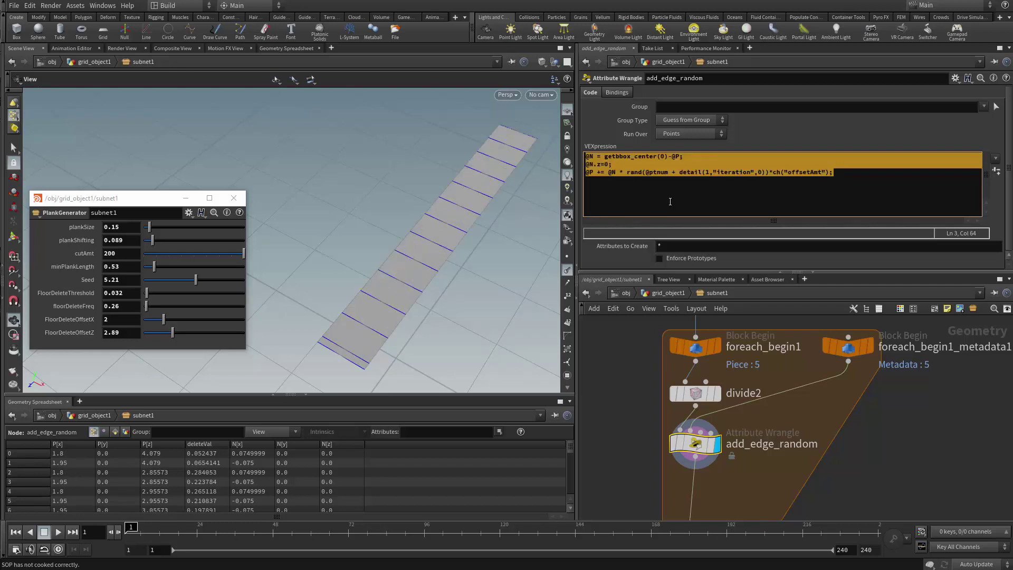
# Create the wrangle's offsetAmt channel parameter and set it to 0.207
pyautogui.click(996, 170)
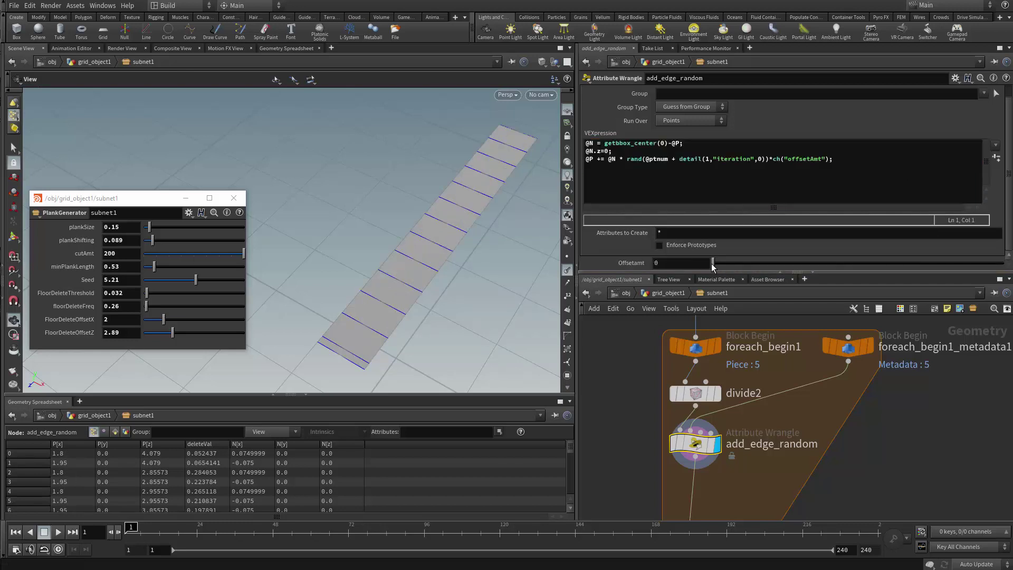
pyautogui.moveTo(715, 263); pyautogui.dragTo(744, 272)
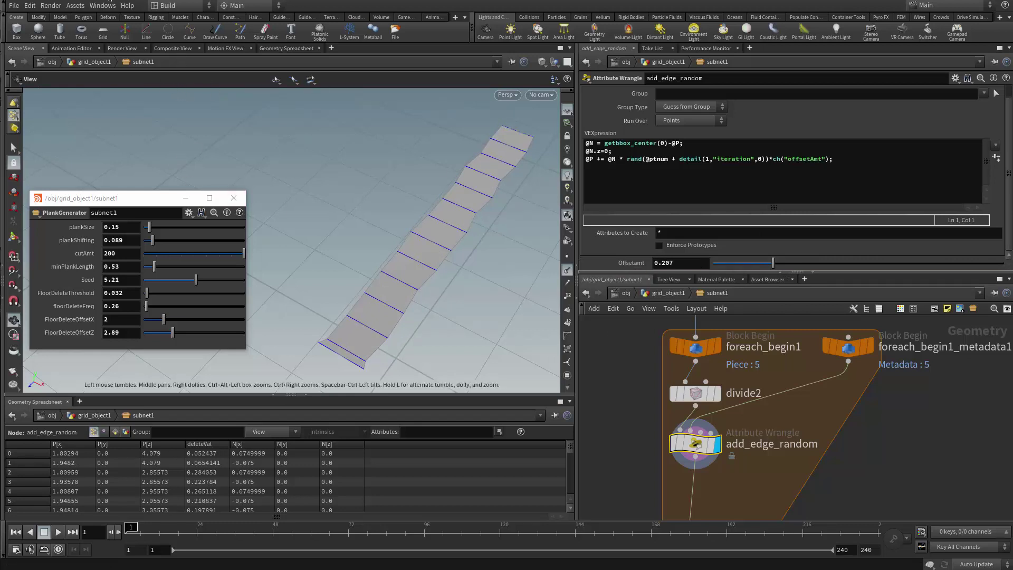
# Save the PlankGenerator asset and reposition its floating parameter window over the viewport
pyautogui.click(75, 6)
pyautogui.moveTo(154, 56)
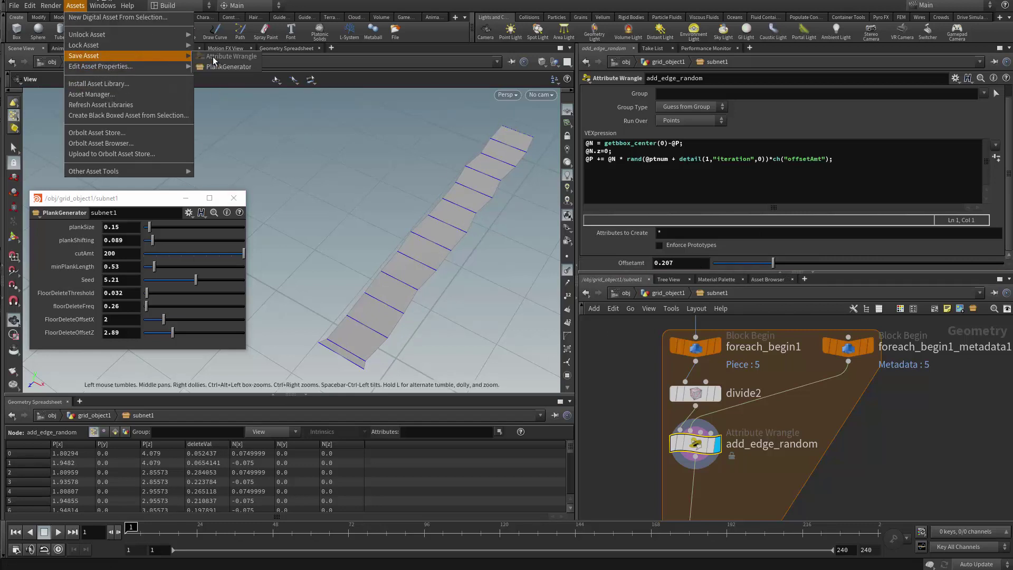
pyautogui.click(233, 66)
pyautogui.moveTo(165, 200); pyautogui.dragTo(291, 198)
# Open the PlankGenerator asset's type properties and add the wrangle's Offsetamt parameter after FloorDeleteOffsetZ
pyautogui.click(75, 6)
pyautogui.moveTo(151, 57)
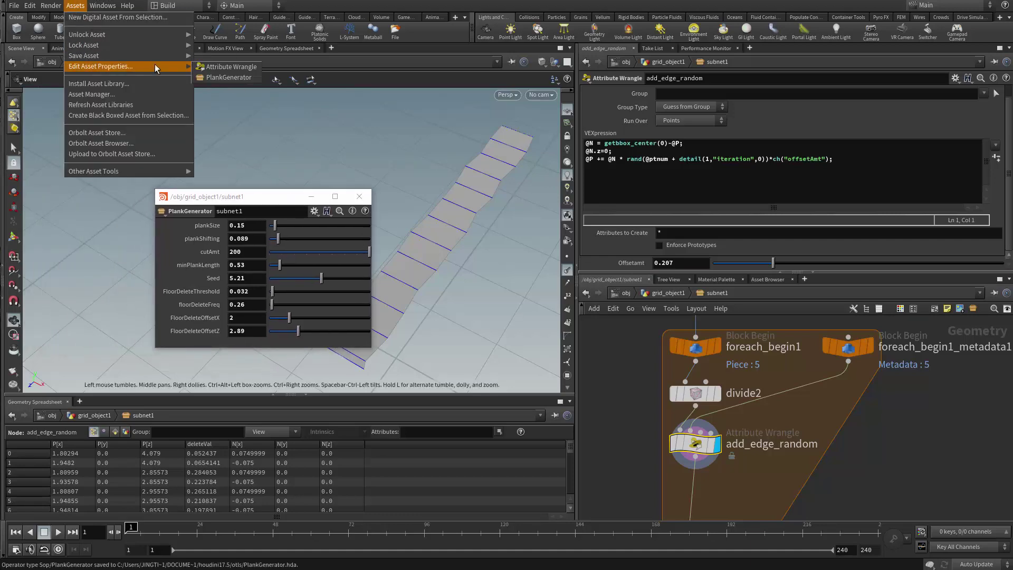
pyautogui.click(228, 77)
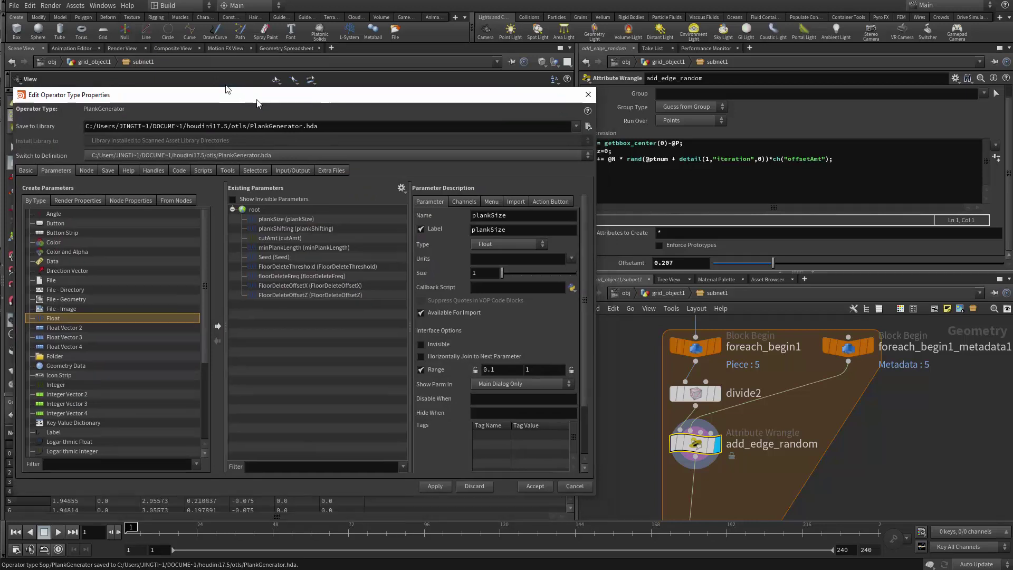
pyautogui.moveTo(262, 318); pyautogui.dragTo(314, 289)
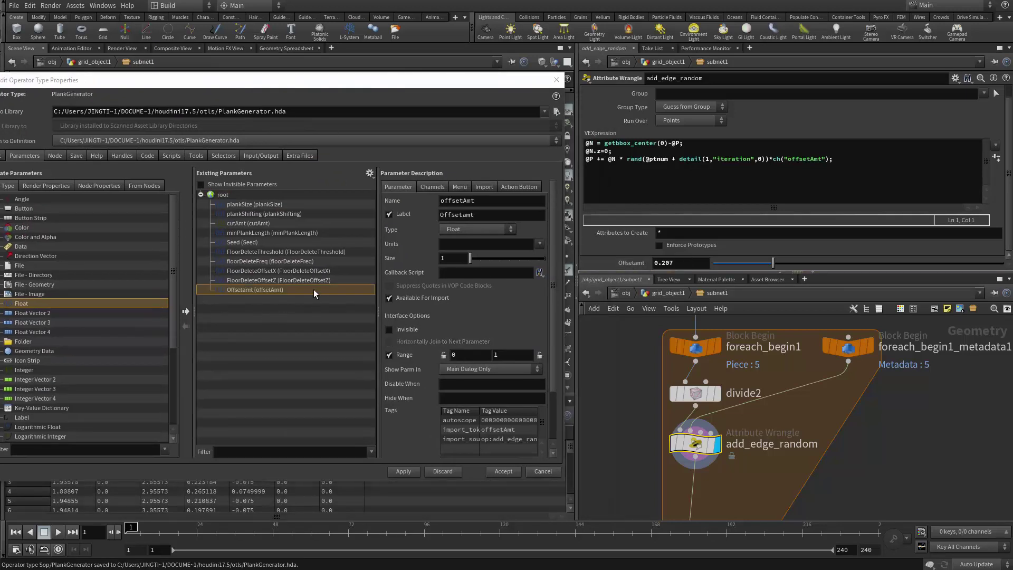
# Set both the name and label of the promoted offset parameter to EdgeVariationMult and accept the asset changes
pyautogui.doubleClick(480, 201)
pyautogui.write('E')
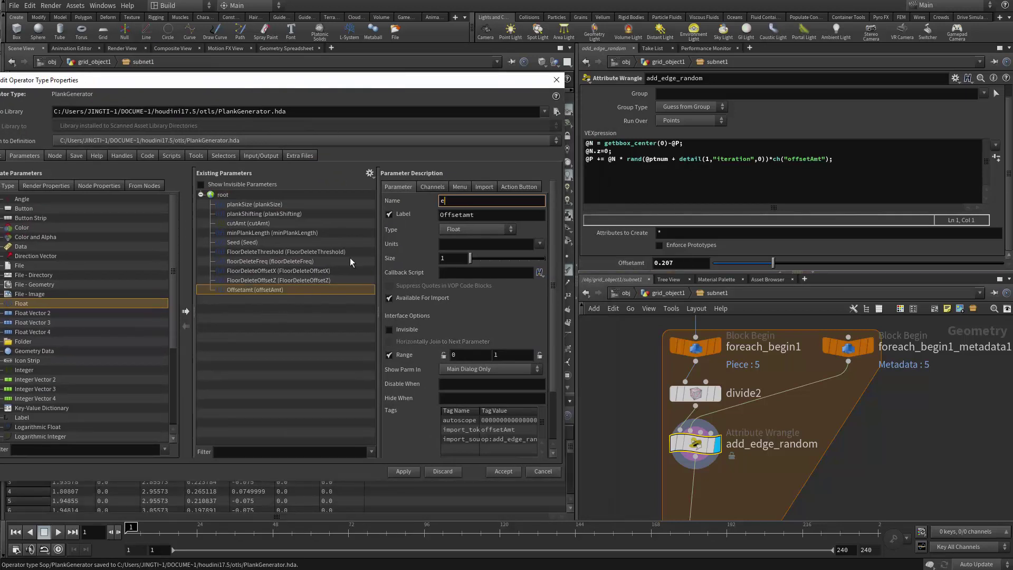
pyautogui.write('dgeVariation')
pyautogui.press('BackSpace')
pyautogui.press('BackSpace')
pyautogui.write('ionMult')
pyautogui.press('Return')
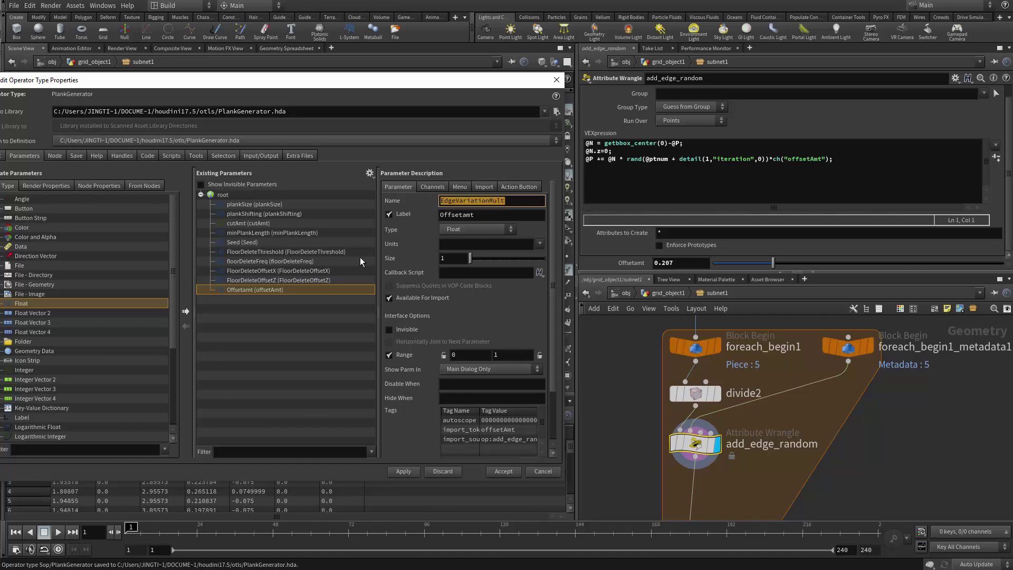
pyautogui.hotkey('ctrl', 'c')
pyautogui.press('Tab')
pyautogui.hotkey('ctrl', 'v')
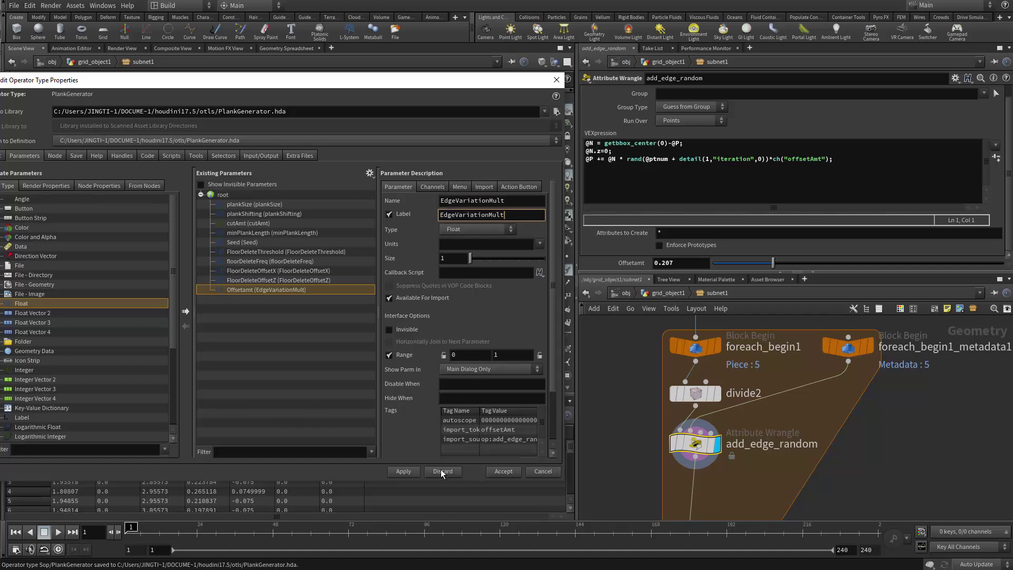
pyautogui.click(502, 472)
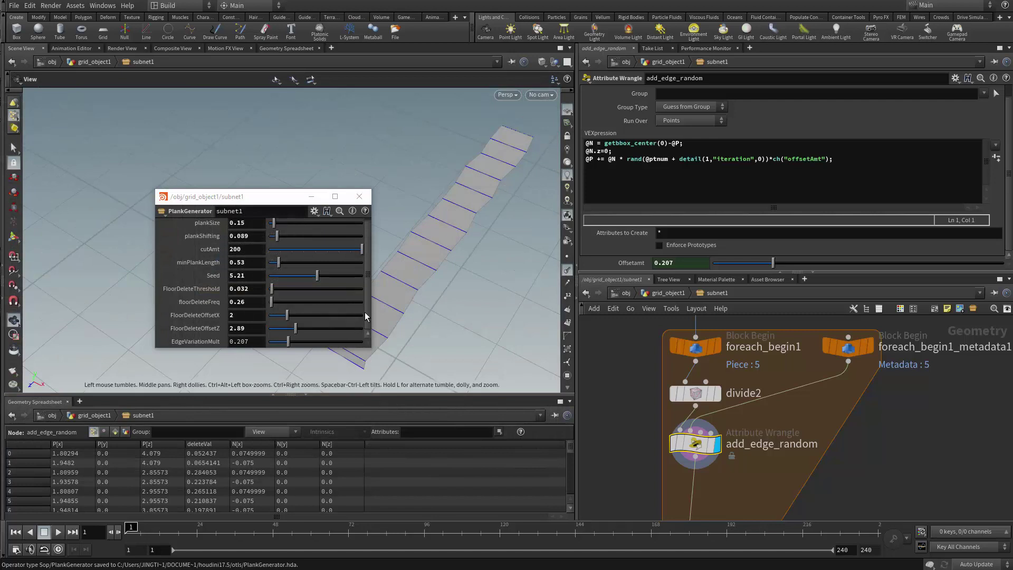
# Set the PlankGenerator's EdgeVariationMult to 0.198
pyautogui.moveTo(295, 344)
pyautogui.mouseDown()
pyautogui.moveTo(311, 344)
pyautogui.moveTo(267, 343)
pyautogui.moveTo(315, 344)
pyautogui.moveTo(270, 344)
pyautogui.moveTo(287, 345)
pyautogui.mouseUp()
pyautogui.scroll(-3, 619, 398)
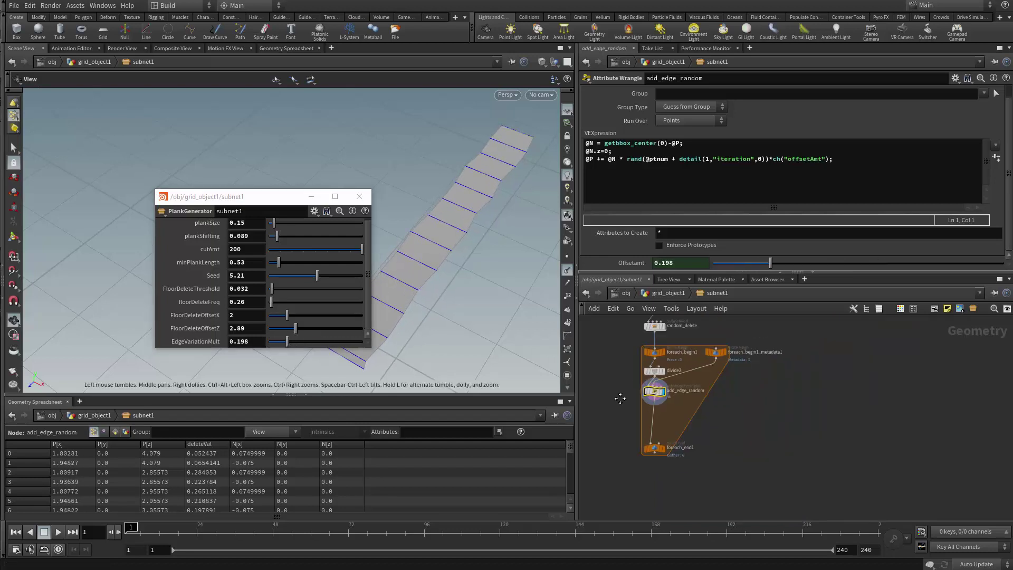
# Display foreach_end1 with its single-pass mode turned off, and set the PlankGenerator's EdgeVariationMult to 0.068
pyautogui.scroll(2, 689, 456)
pyautogui.click(687, 452)
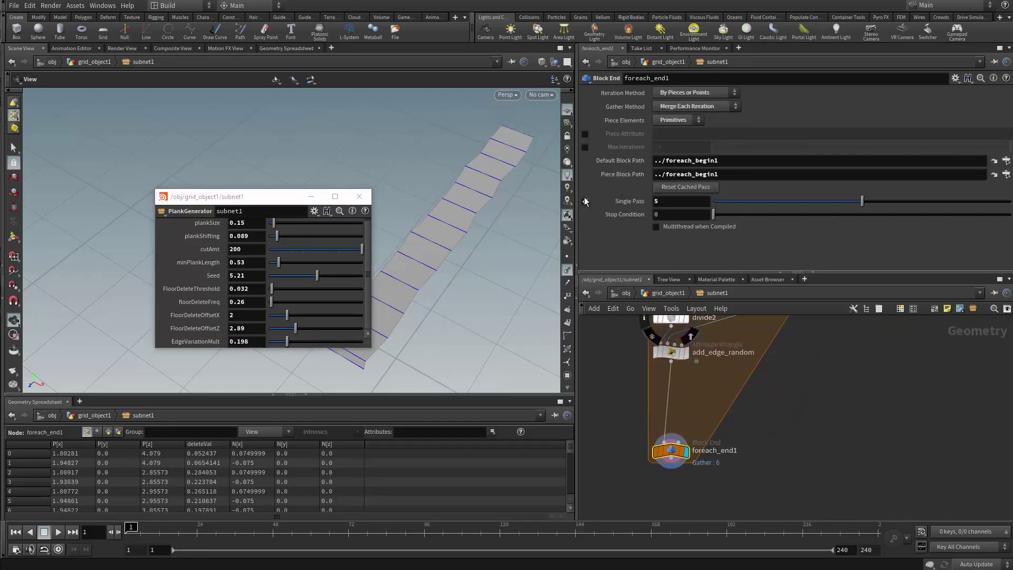
pyautogui.moveTo(553, 234); pyautogui.dragTo(298, 301)
pyautogui.moveTo(286, 344); pyautogui.dragTo(274, 346)
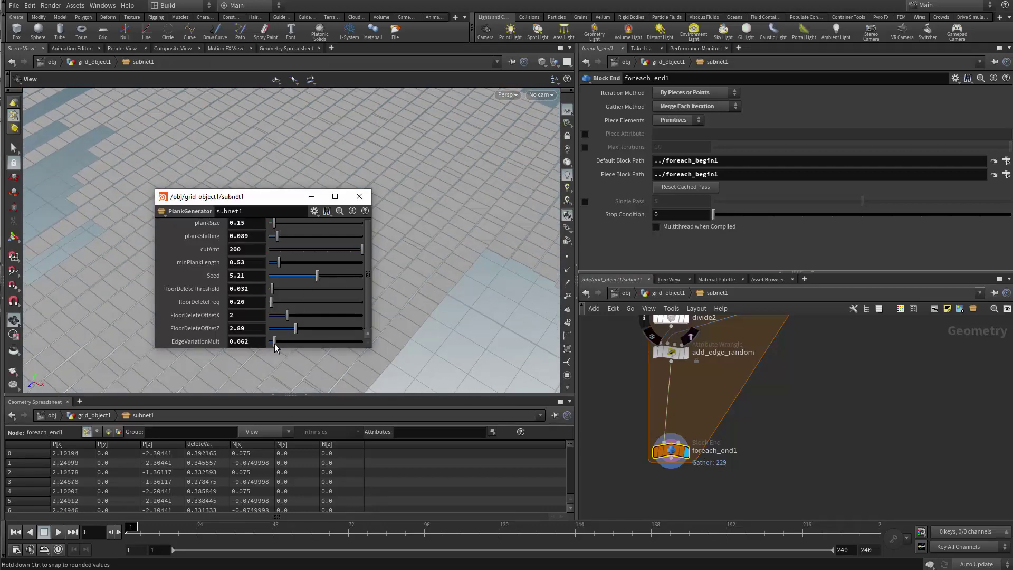
pyautogui.moveTo(293, 199); pyautogui.dragTo(427, 269)
pyautogui.scroll(5, 668, 369)
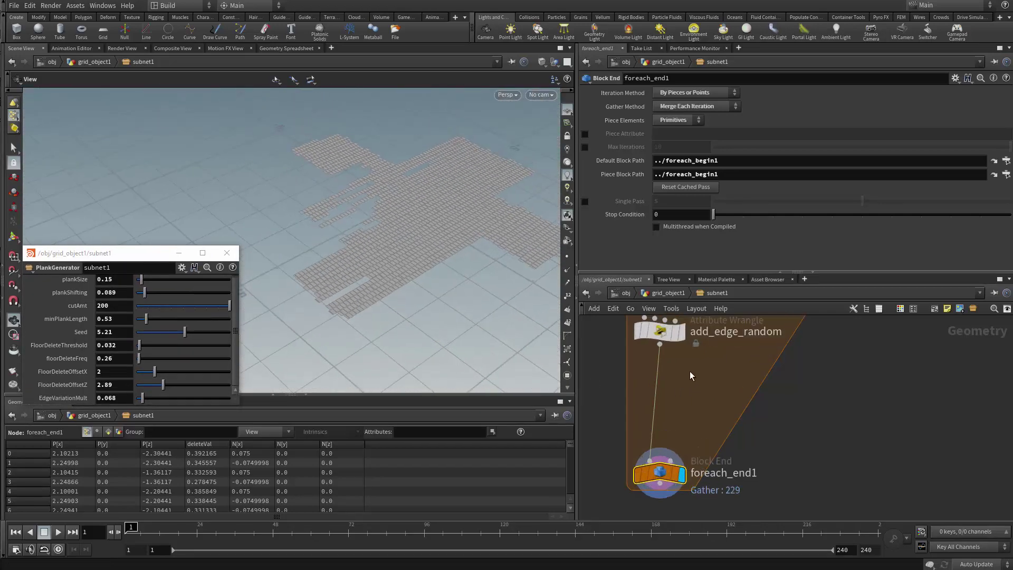
# Display the output of the add_edge_random wrangle in the viewport
pyautogui.click(677, 371)
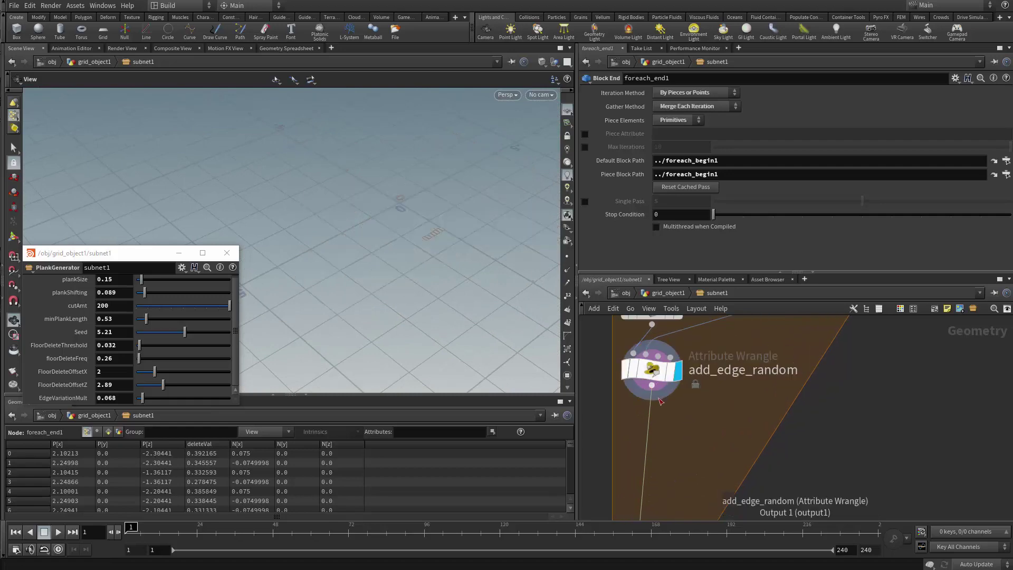
pyautogui.moveTo(660, 417); pyautogui.dragTo(684, 398, button='middle')
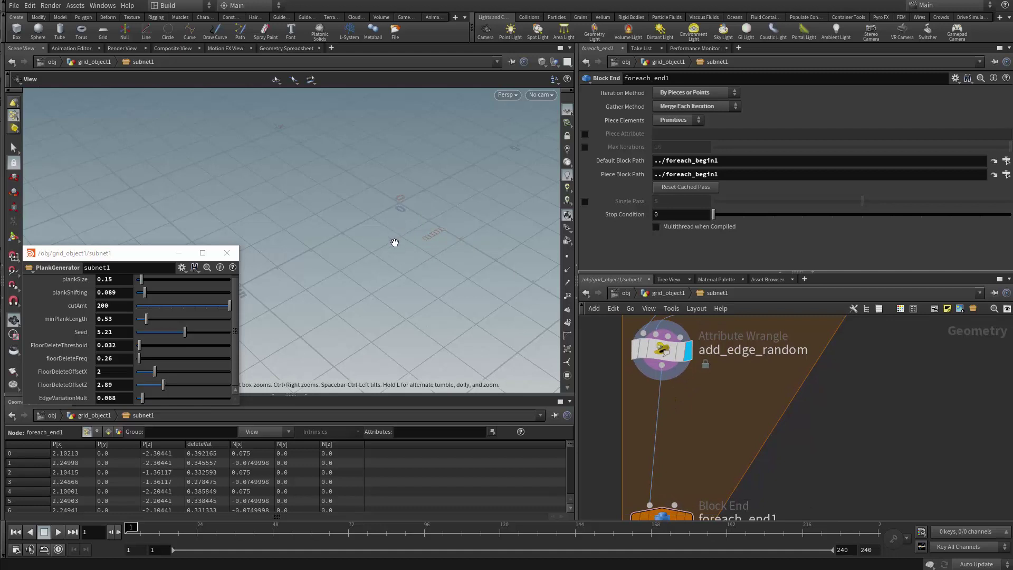
pyautogui.moveTo(443, 255); pyautogui.dragTo(459, 276)
pyautogui.scroll(2, 660, 398)
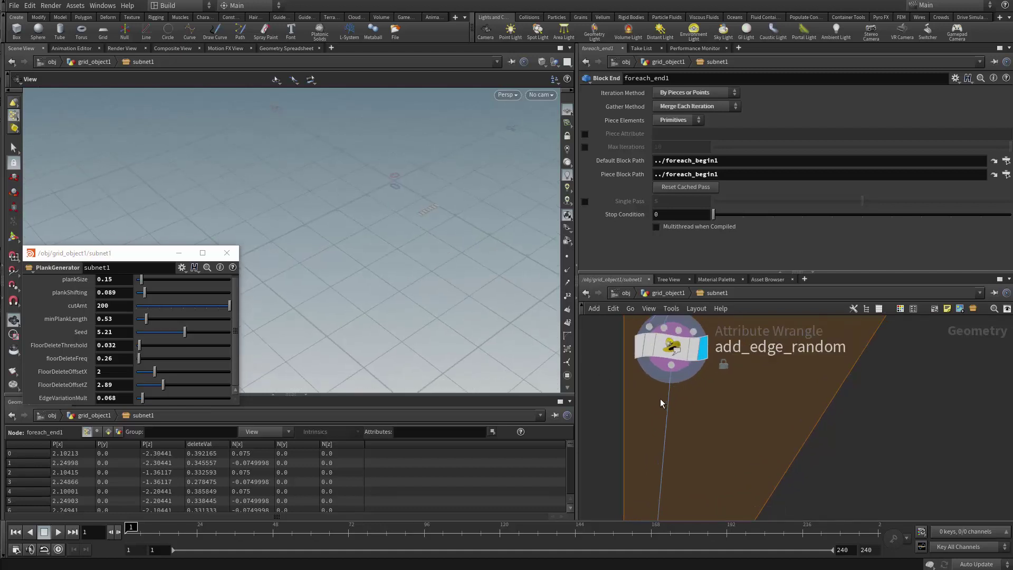
pyautogui.click(670, 347)
pyautogui.click(670, 195)
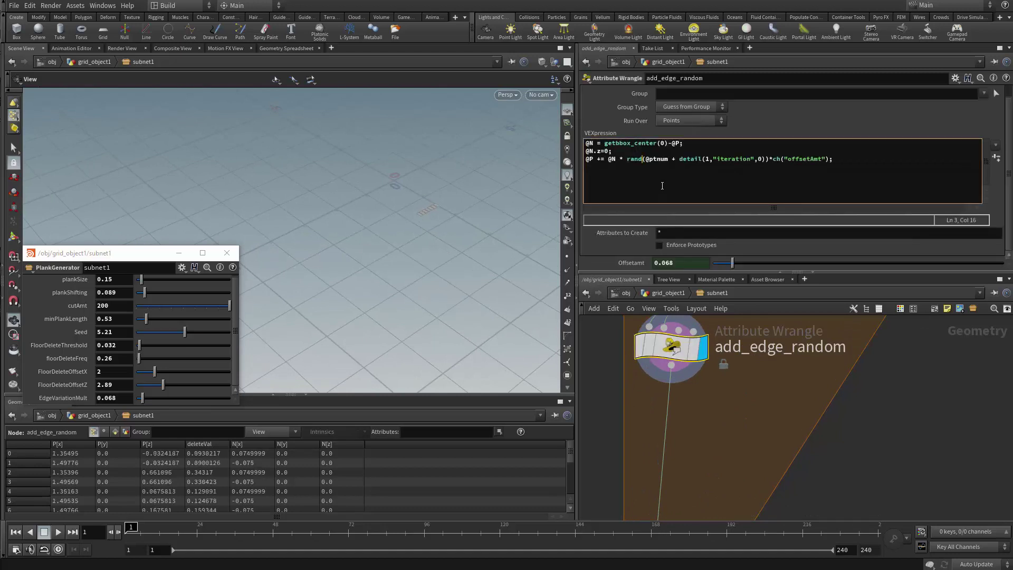
pyautogui.press('Return')
pyautogui.write('@P.y += fit')
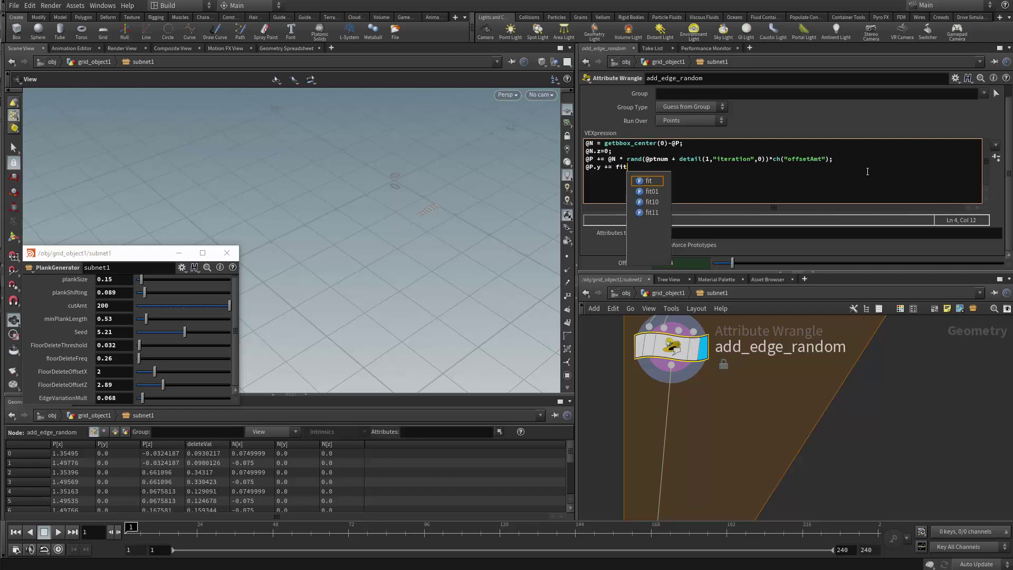
pyautogui.write('01(')
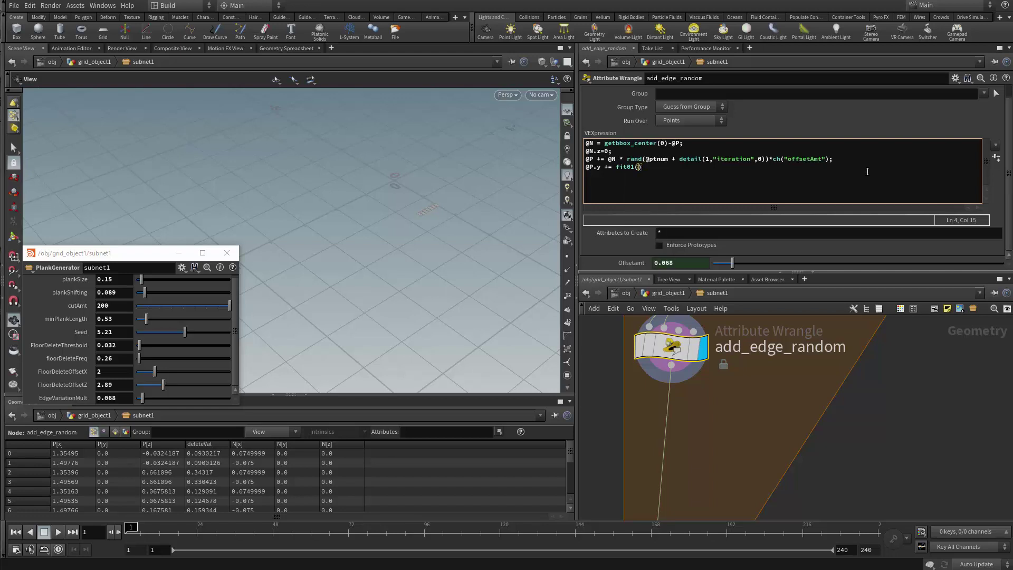
pyautogui.write('rand(@ptnu')
pyautogui.write('detail()')
pyautogui.write('"iteration",0')
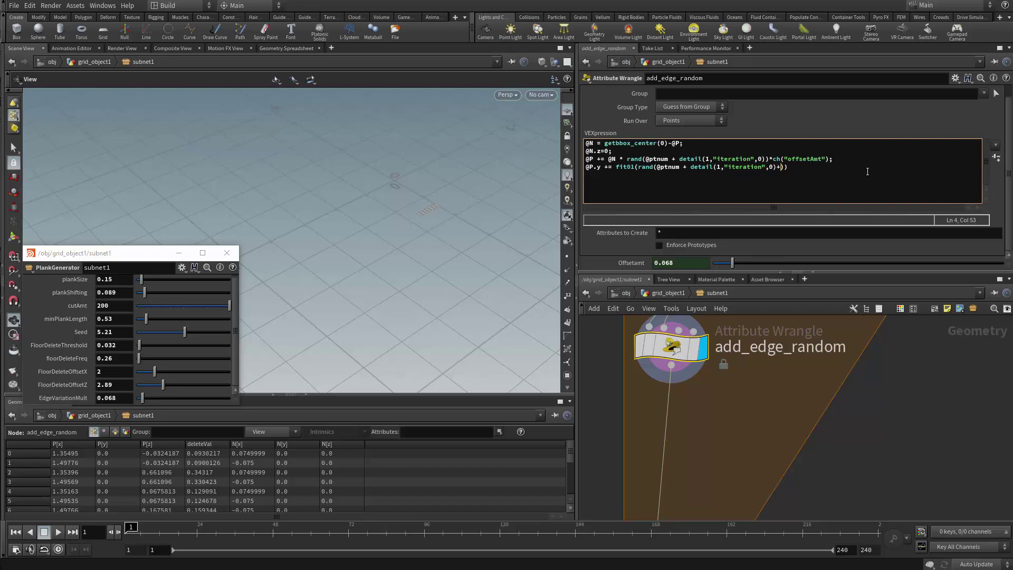
# Complete the random seed with 123 and enter -ch("upDownVariation") as the lower bound of the fit01 function
pyautogui.write('123;ch(-')
pyautogui.press('Right')
pyautogui.press('Right')
pyautogui.press('Right')
pyautogui.write('"up')
pyautogui.press('BackSpace')
pyautogui.press('BackSpace')
pyautogui.write('upDownVrriation')
# Copy ch("upDownVariation") and add it without the minus sign as the upper bound of the fit01 function
pyautogui.hotkey('shift', 'Left')
pyautogui.hotkey('shift', 'Left')
pyautogui.hotkey('shift', 'Left')
pyautogui.hotkey('shift', 'Left')
pyautogui.hotkey('shift', 'Left')
pyautogui.hotkey('shift', 'Left')
pyautogui.hotkey('shift', 'Left')
pyautogui.hotkey('shift', 'Left')
pyautogui.hotkey('shift', 'Left')
pyautogui.hotkey('shift', 'Left')
pyautogui.hotkey('shift', 'Left')
pyautogui.hotkey('shift', 'Left')
pyautogui.hotkey('shift', 'Left')
pyautogui.hotkey('shift', 'Left')
pyautogui.hotkey('shift', 'Left')
pyautogui.hotkey('shift', 'Left')
pyautogui.hotkey('shift', 'Left')
pyautogui.hotkey('shift', 'Left')
pyautogui.hotkey('shift', 'Left')
pyautogui.hotkey('shift', 'Left')
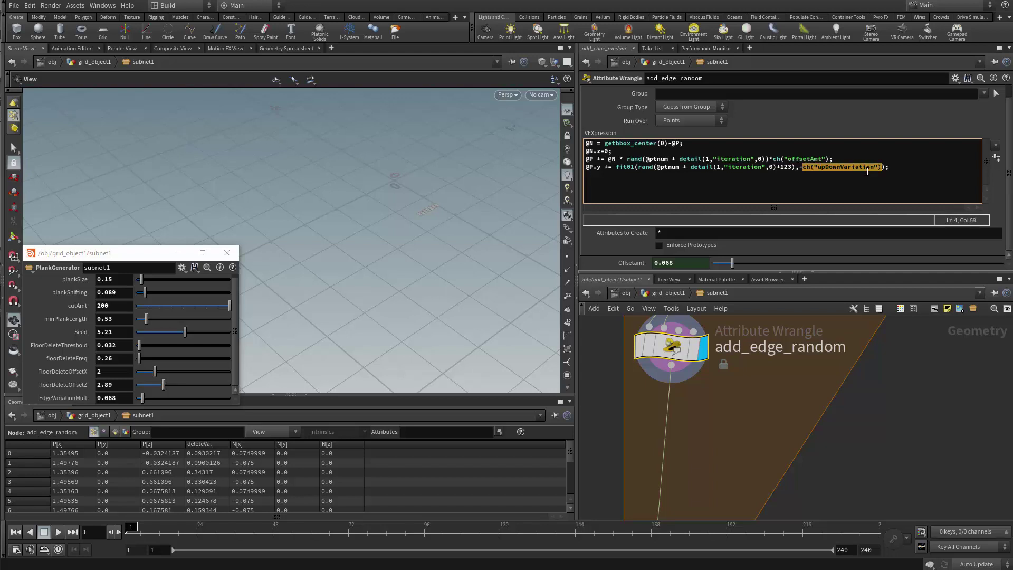
pyautogui.press('Right')
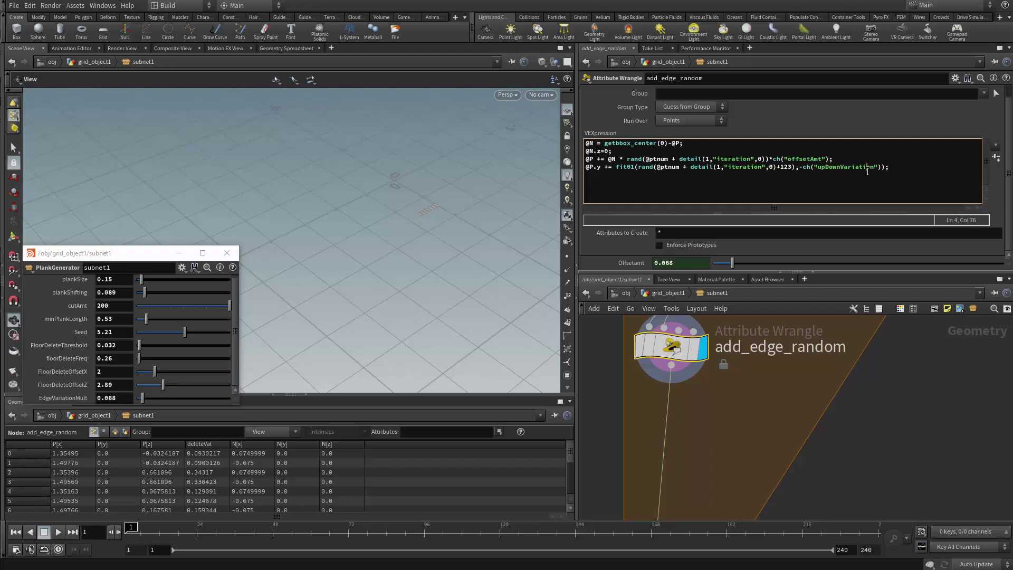
pyautogui.hotkey('ctrl', 'v')
pyautogui.hotkey('ctrl', 'a')
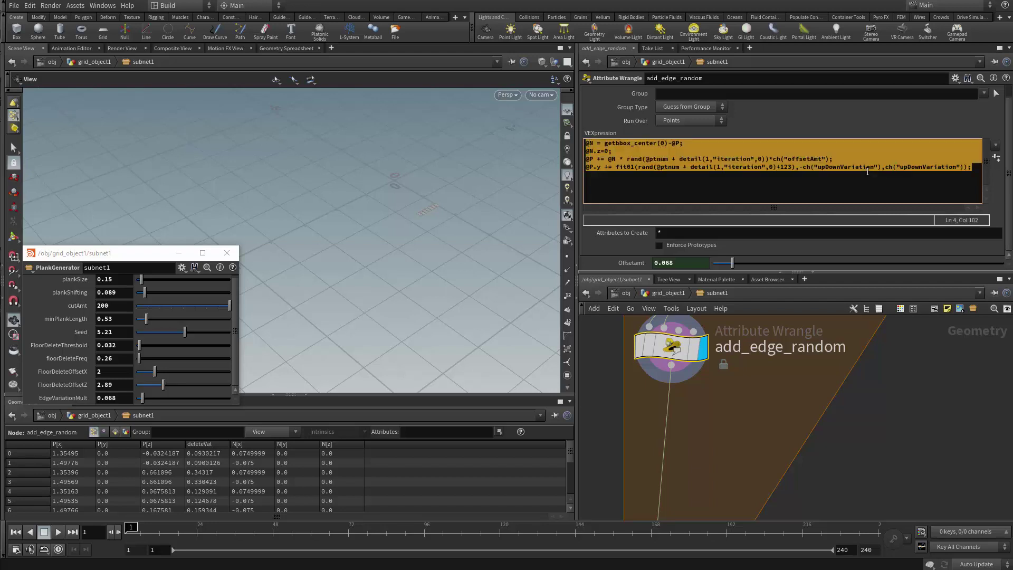
# Create the wrangle's Updownvariation parameter from the code and set it to 0.004
pyautogui.click(996, 157)
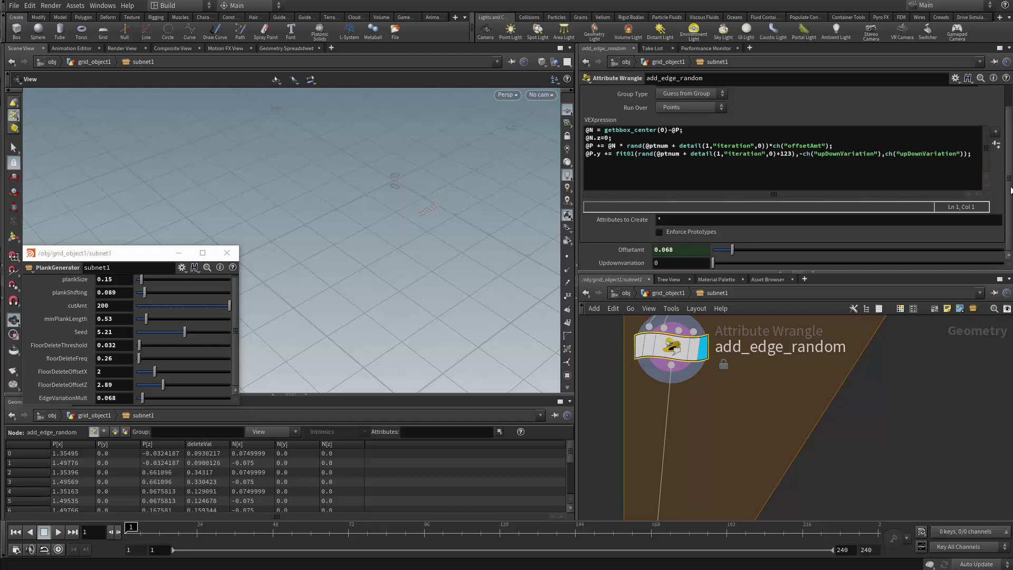
pyautogui.moveTo(716, 261)
pyautogui.mouseDown()
pyautogui.moveTo(781, 261)
pyautogui.moveTo(717, 265)
pyautogui.mouseUp()
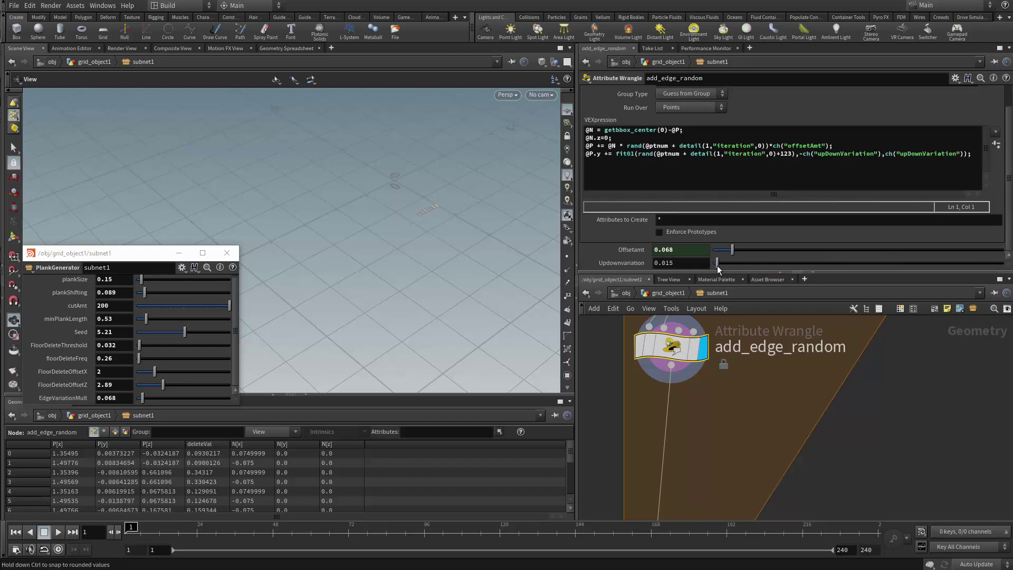
pyautogui.scroll(5, 471, 266)
pyautogui.moveTo(471, 265); pyautogui.dragTo(468, 215)
pyautogui.moveTo(716, 266); pyautogui.dragTo(714, 266)
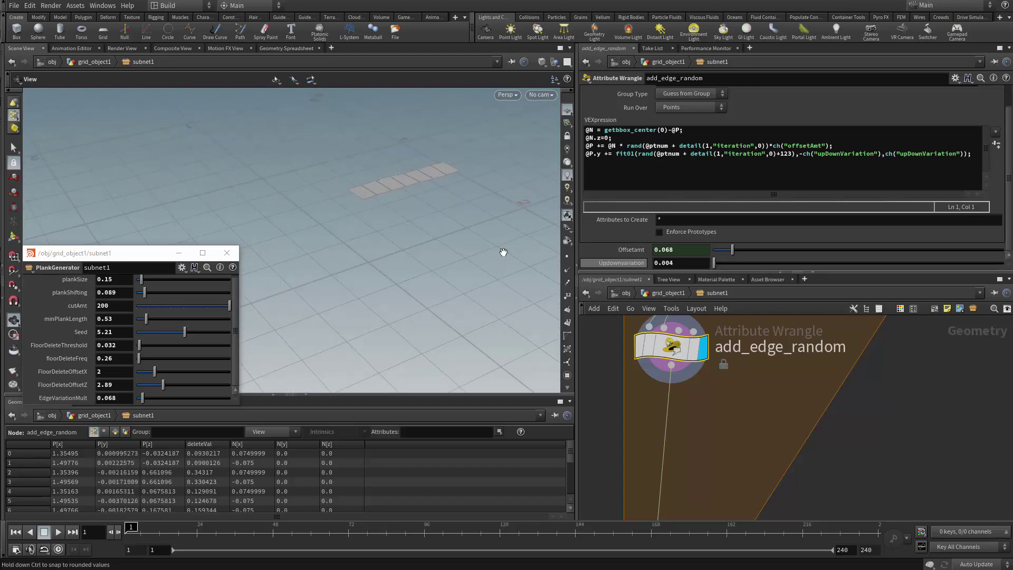
# Open the PlankGenerator asset's type properties and add the wrangle's Updownvariation parameter after EdgeVariationMult
pyautogui.moveTo(167, 253); pyautogui.dragTo(232, 230)
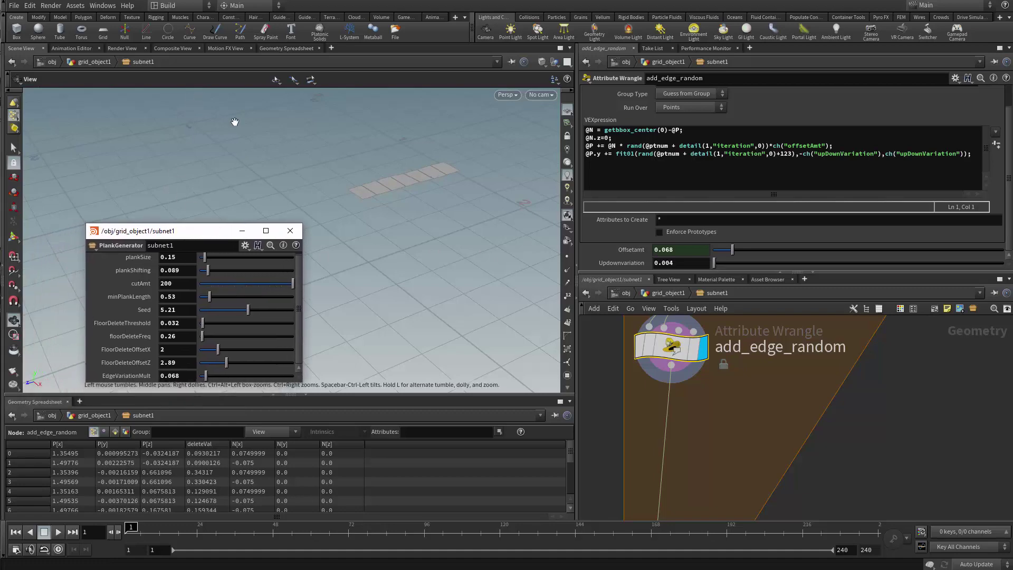
pyautogui.click(75, 6)
pyautogui.moveTo(157, 65)
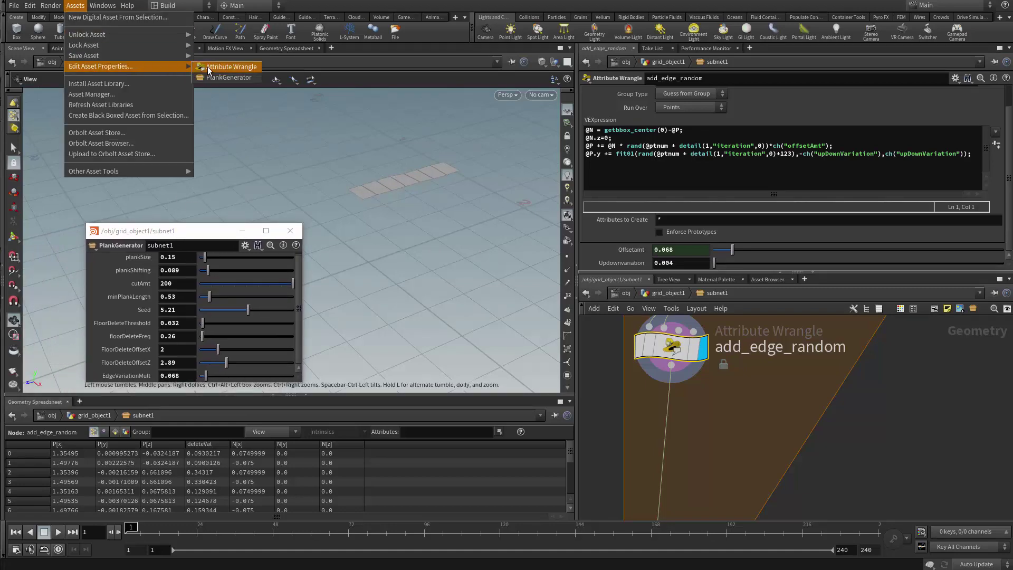
pyautogui.click(232, 77)
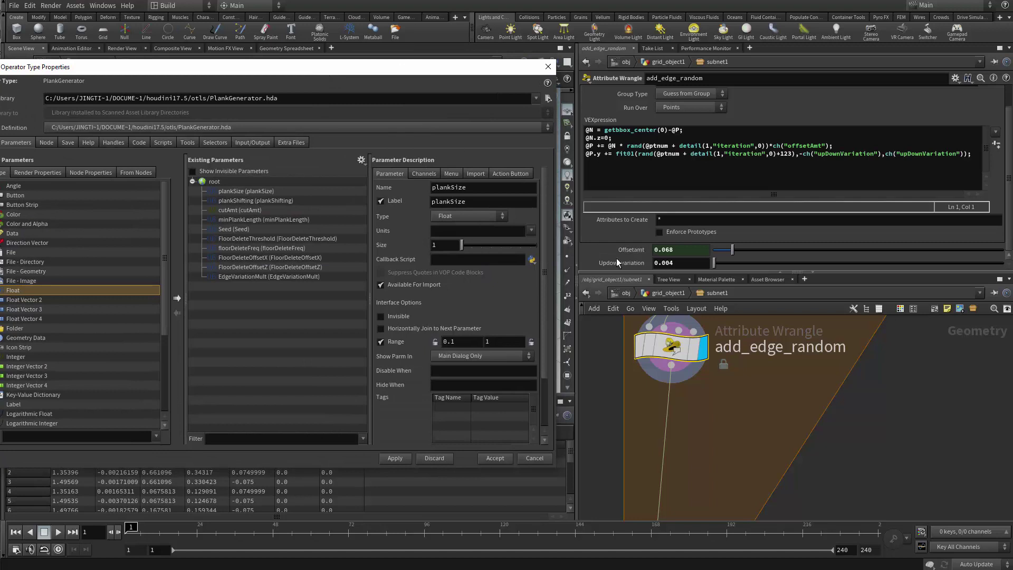
pyautogui.moveTo(617, 262); pyautogui.dragTo(236, 300)
# Set the promoted parameter's name to SurfaceHeightVariation and its label to HeightVariation
pyautogui.doubleClick(473, 192)
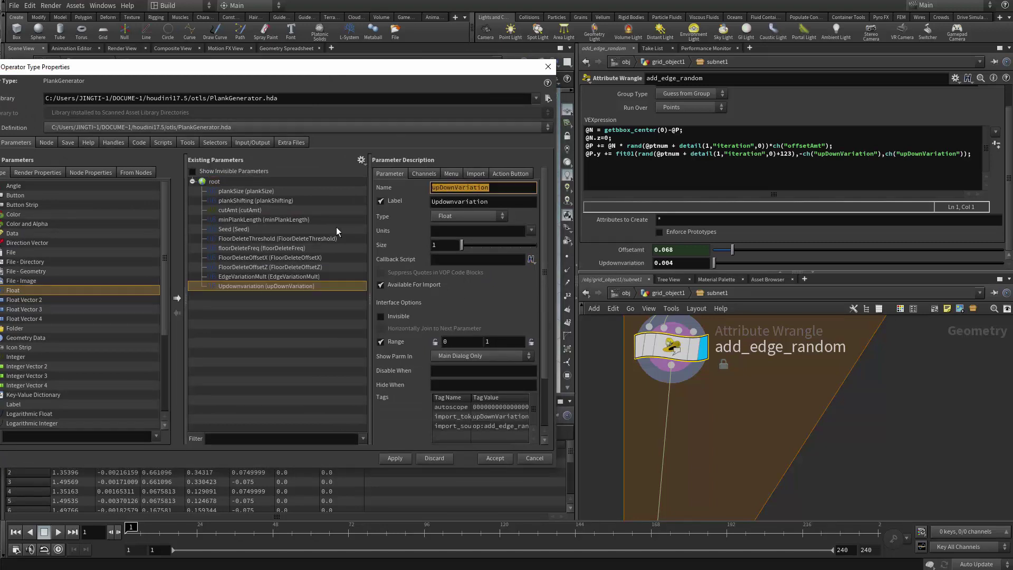
pyautogui.press('Left')
pyautogui.press('BackSpace')
pyautogui.press('BackSpace')
pyautogui.press('BackSpace')
pyautogui.press('BackSpace')
pyautogui.press('BackSpace')
pyautogui.press('BackSpace')
pyautogui.write('hEIG')
pyautogui.press('BackSpace')
pyautogui.press('BackSpace')
pyautogui.press('BackSpace')
pyautogui.press('BackSpace')
pyautogui.write('Height')
pyautogui.press('Return')
pyautogui.press('Tab')
pyautogui.write('HeightVariation')
pyautogui.press('Return')
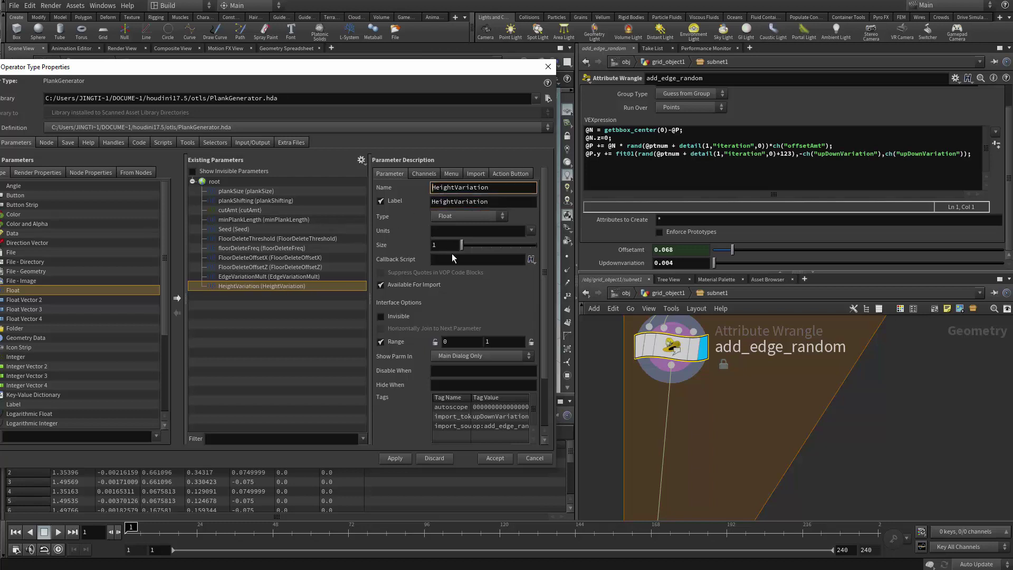
pyautogui.write('Surface')
pyautogui.hotkey('ctrl', 'a')
pyautogui.press('Return')
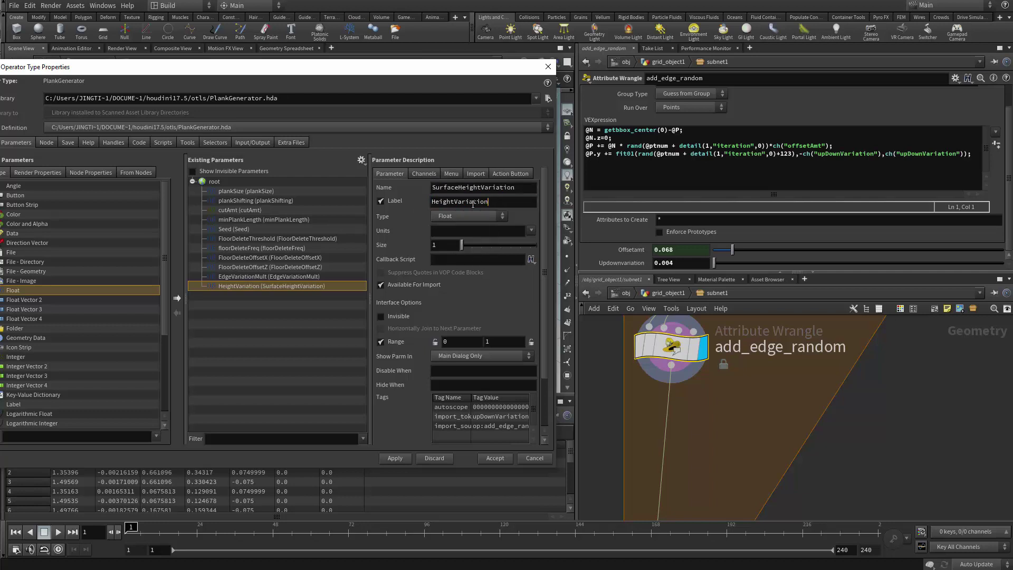
# Copy the parameter's name into its label so it reads SurfaceHeightVariation, and accept the asset changes
pyautogui.click(270, 362)
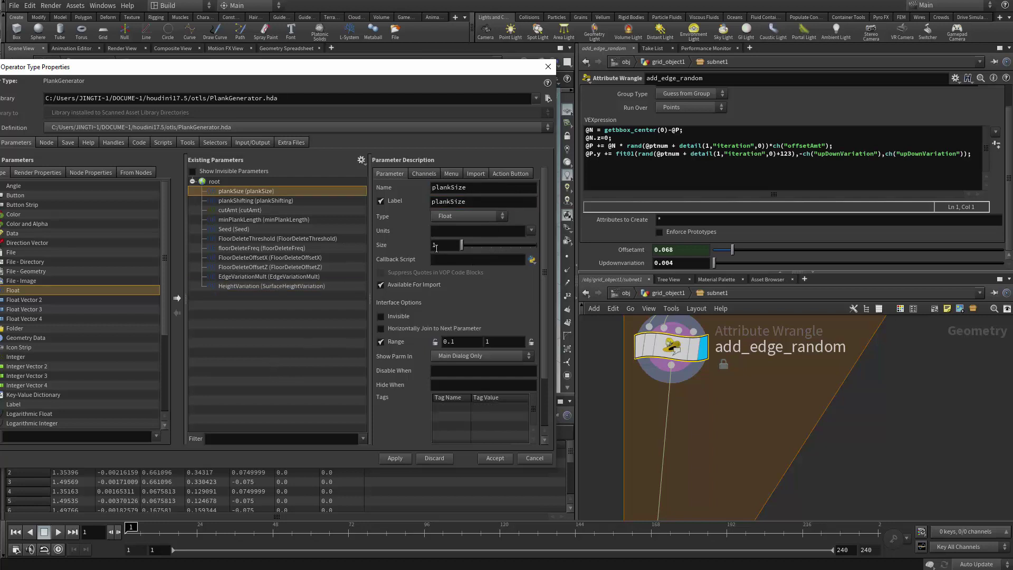
pyautogui.click(273, 286)
pyautogui.doubleClick(519, 186)
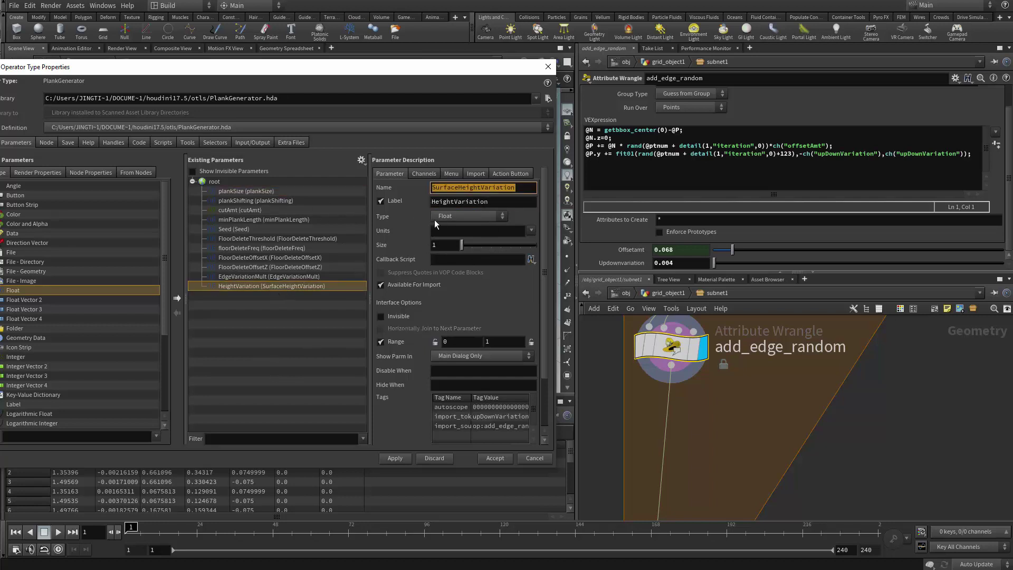
pyautogui.hotkey('ctrl', 'c')
pyautogui.press('Tab')
pyautogui.hotkey('ctrl', 'v')
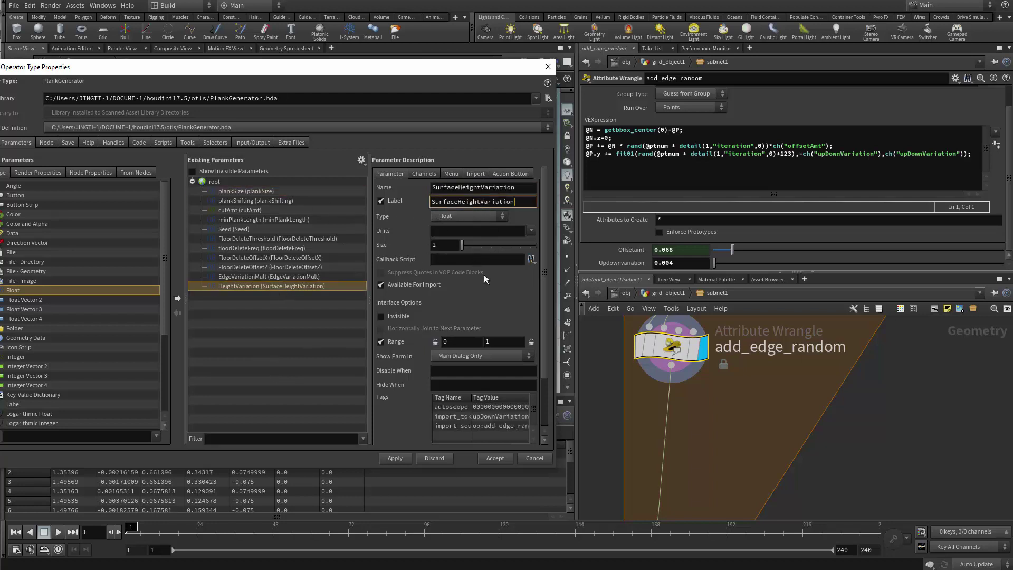
pyautogui.click(319, 319)
pyautogui.click(296, 287)
pyautogui.press('Return')
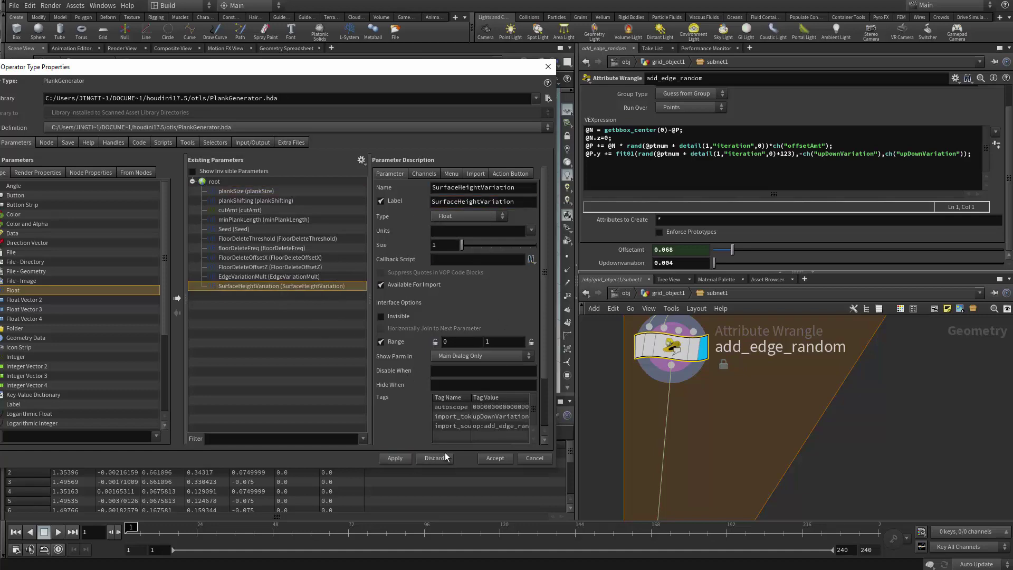
pyautogui.click(495, 458)
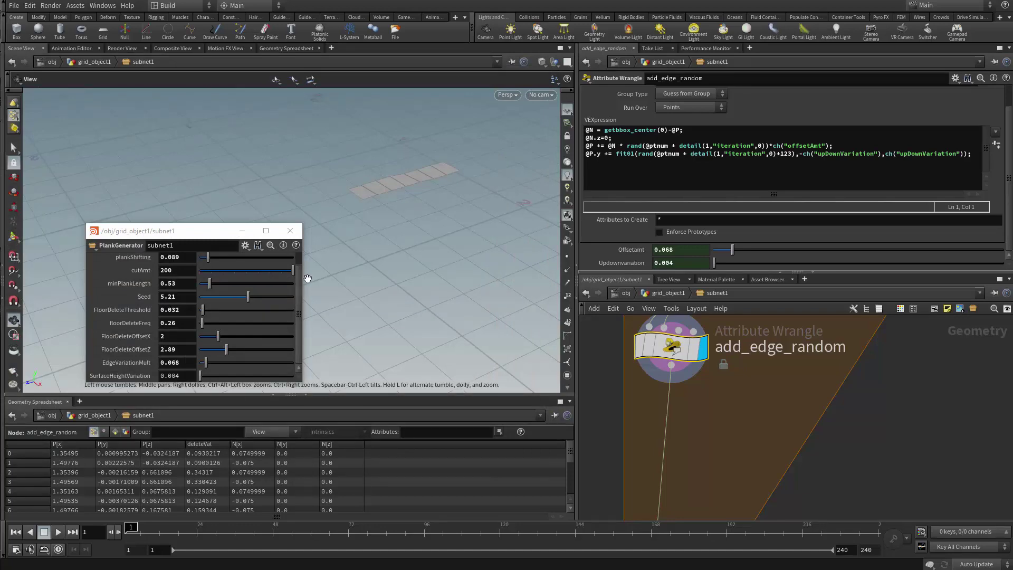
# Reposition the PlankGenerator's parameter window and set SurfaceHeightVariation to 0.016
pyautogui.moveTo(240, 224); pyautogui.dragTo(258, 186)
pyautogui.moveTo(272, 344)
pyautogui.mouseDown()
pyautogui.moveTo(258, 344)
pyautogui.moveTo(268, 339)
pyautogui.mouseUp()
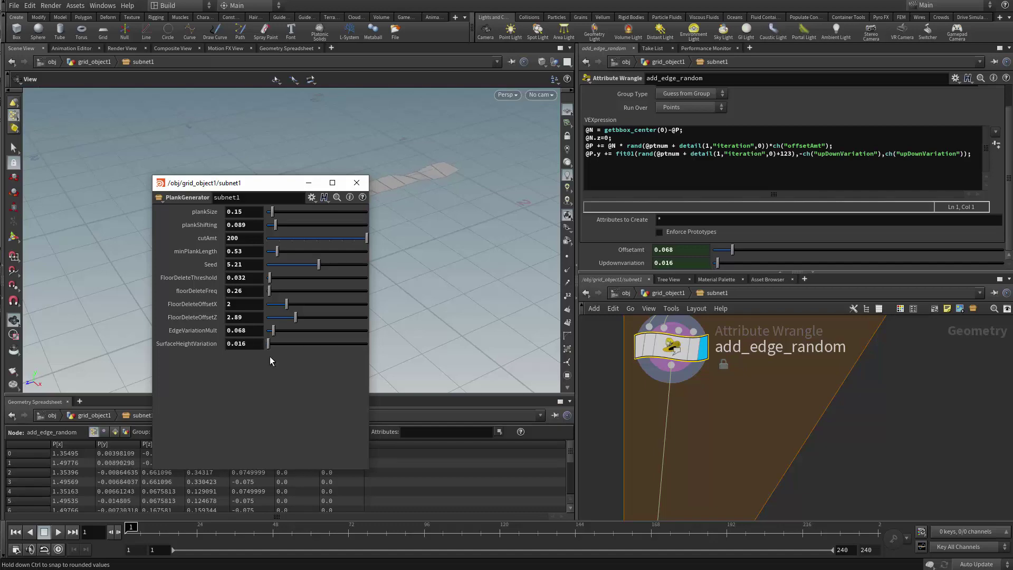
pyautogui.click(312, 197)
pyautogui.click(343, 204)
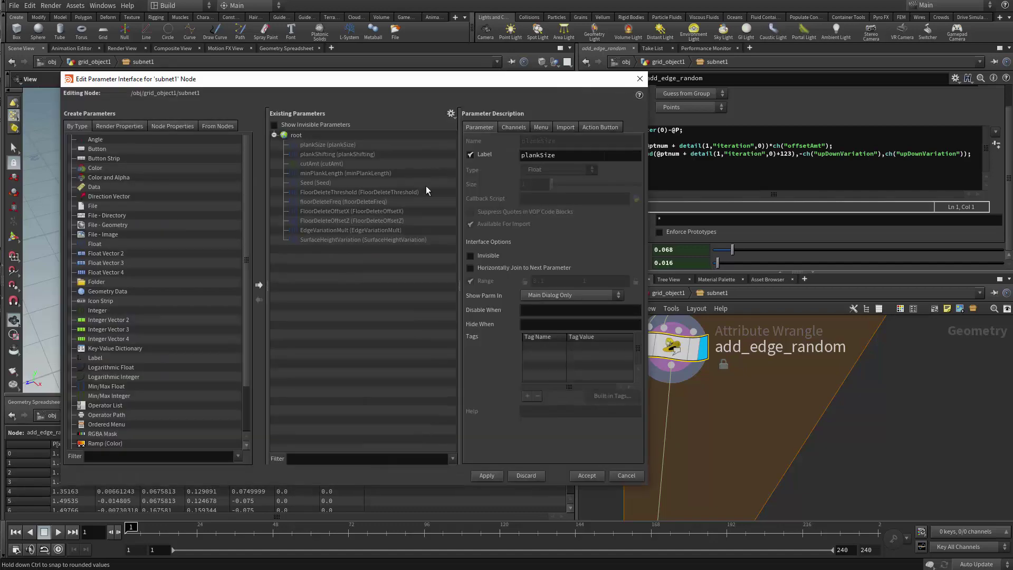
pyautogui.click(344, 241)
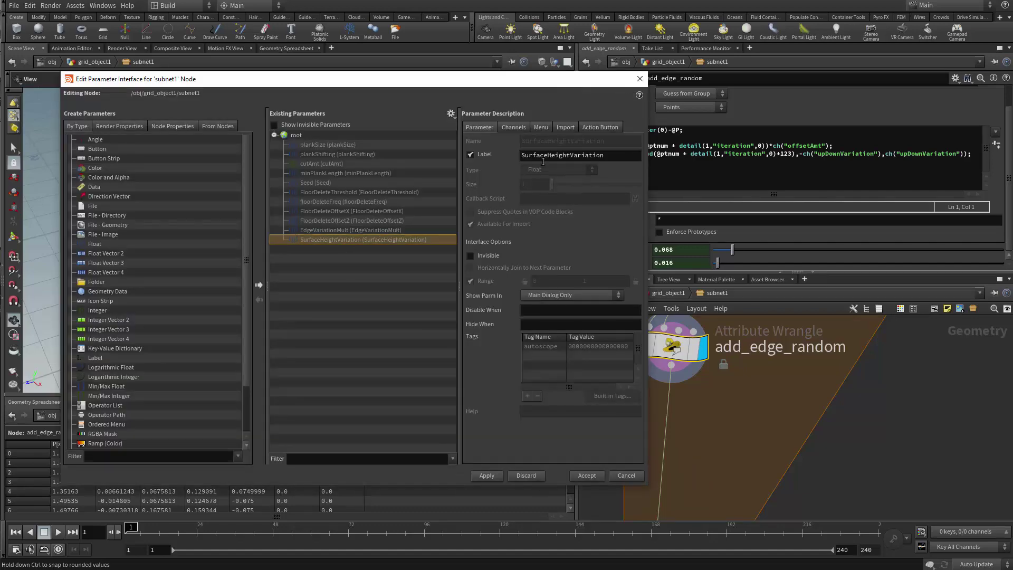
pyautogui.moveTo(626, 84); pyautogui.dragTo(629, 83)
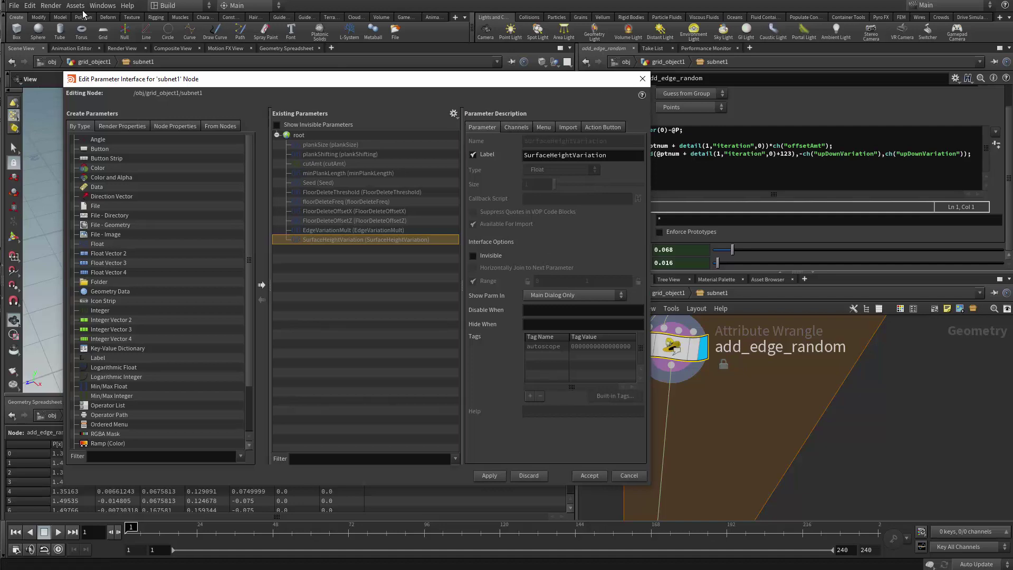
pyautogui.click(80, 8)
pyautogui.click(642, 79)
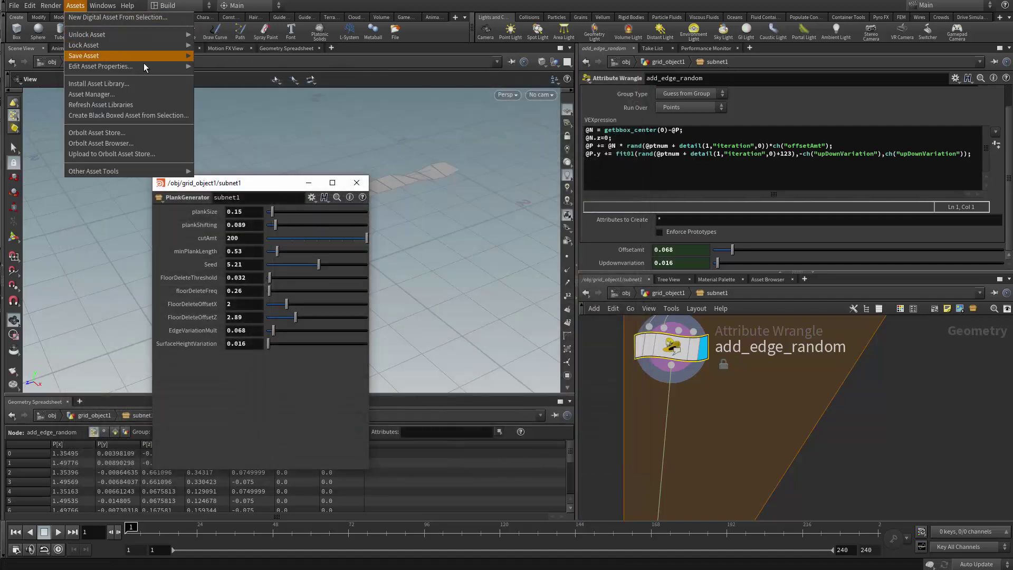
# Set the range maximum of SurfaceHeightVariation to 0.1 in the PlankGenerator's type properties and accept the changes
pyautogui.moveTo(143, 66)
pyautogui.click(248, 66)
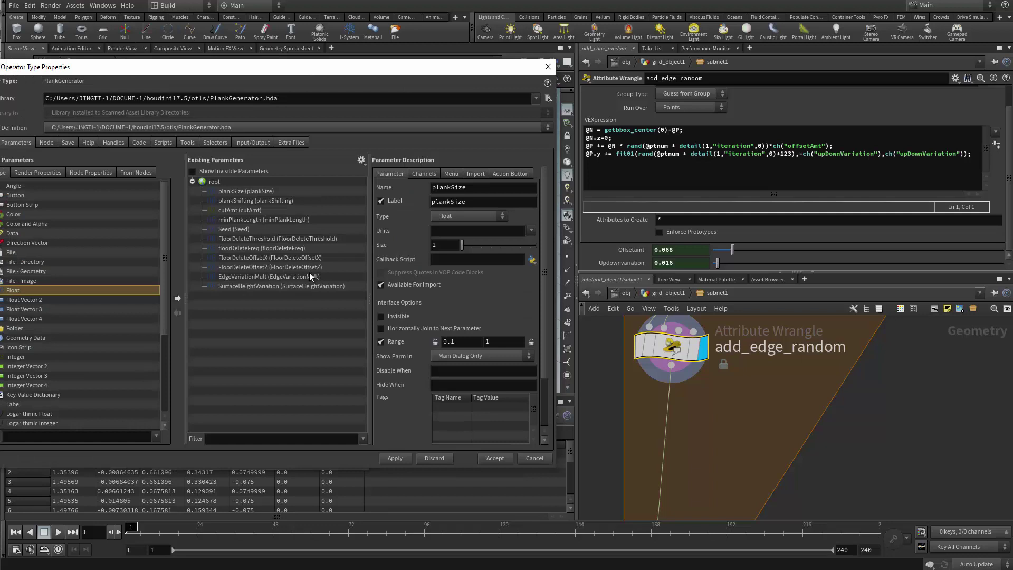
pyautogui.click(285, 286)
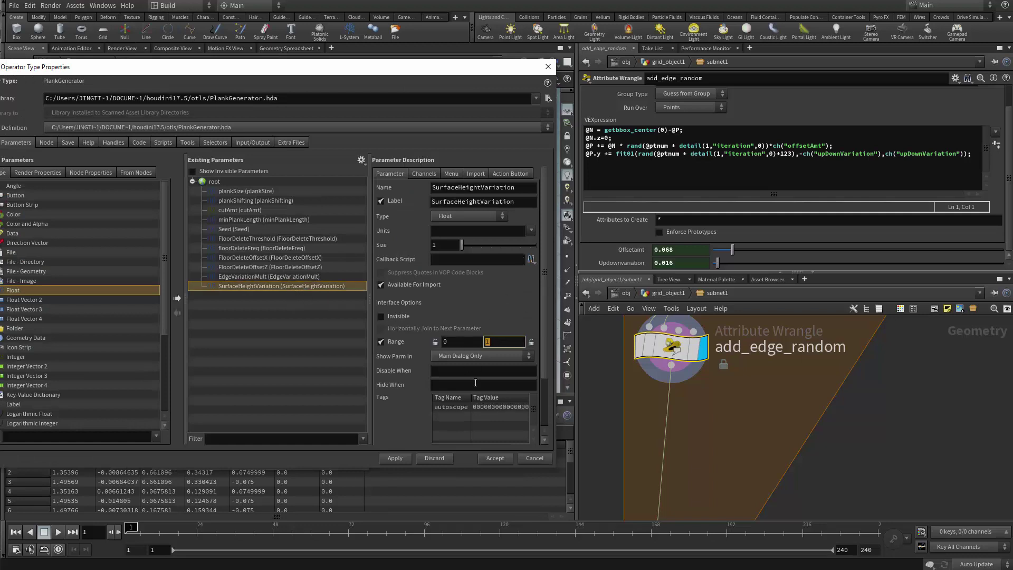
pyautogui.write('0.1')
pyautogui.press('Return')
pyautogui.click(494, 458)
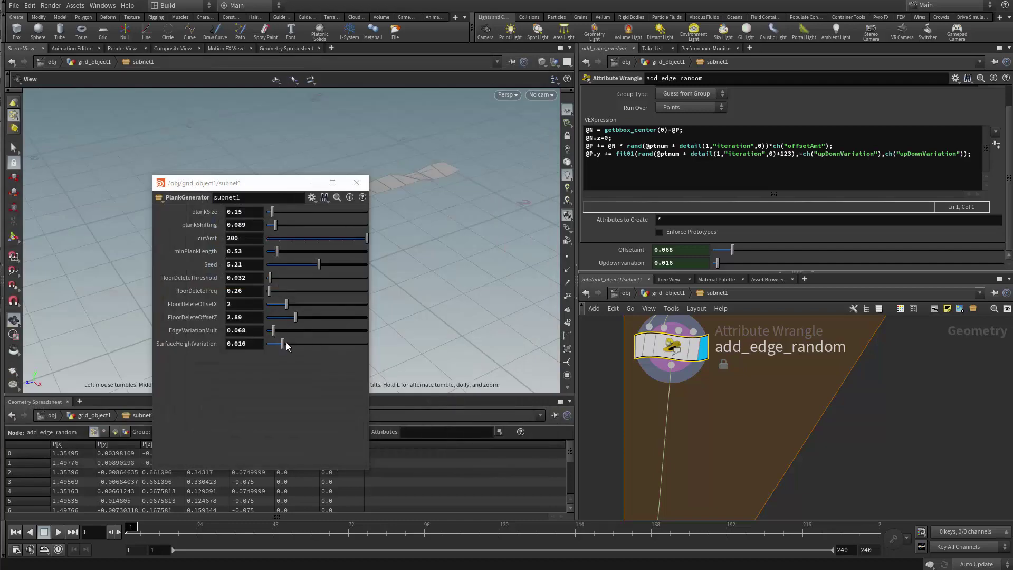
# Display the output of foreach_end1 and lower the PlankGenerator's SurfaceHeightVariation to 0.0047, with its parameter window moved aside
pyautogui.moveTo(286, 342)
pyautogui.mouseDown()
pyautogui.moveTo(388, 343)
pyautogui.moveTo(277, 352)
pyautogui.mouseUp()
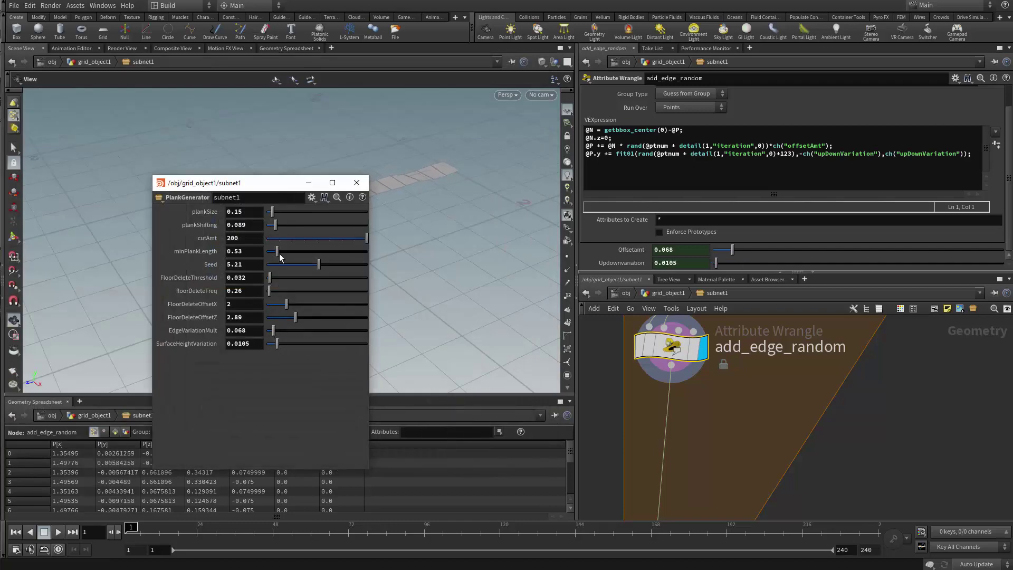
pyautogui.moveTo(271, 189); pyautogui.dragTo(104, 267)
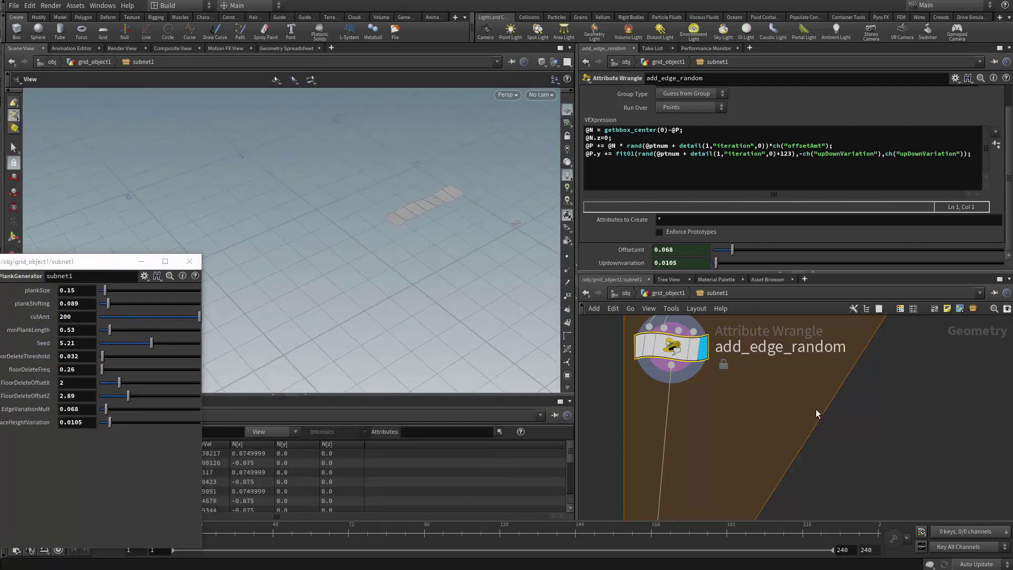
pyautogui.scroll(-3, 816, 409)
pyautogui.click(720, 471)
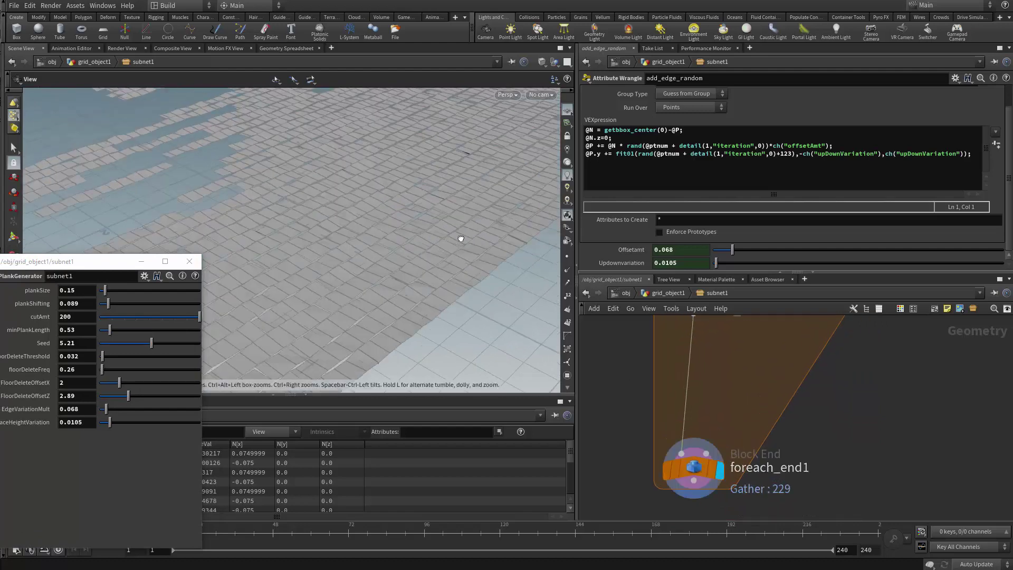
pyautogui.moveTo(109, 422); pyautogui.dragTo(104, 424)
pyautogui.moveTo(375, 301); pyautogui.dragTo(413, 199)
# Insert a Transform node on the connection between add_edge_random and foreach_end1
pyautogui.scroll(-3, 809, 376)
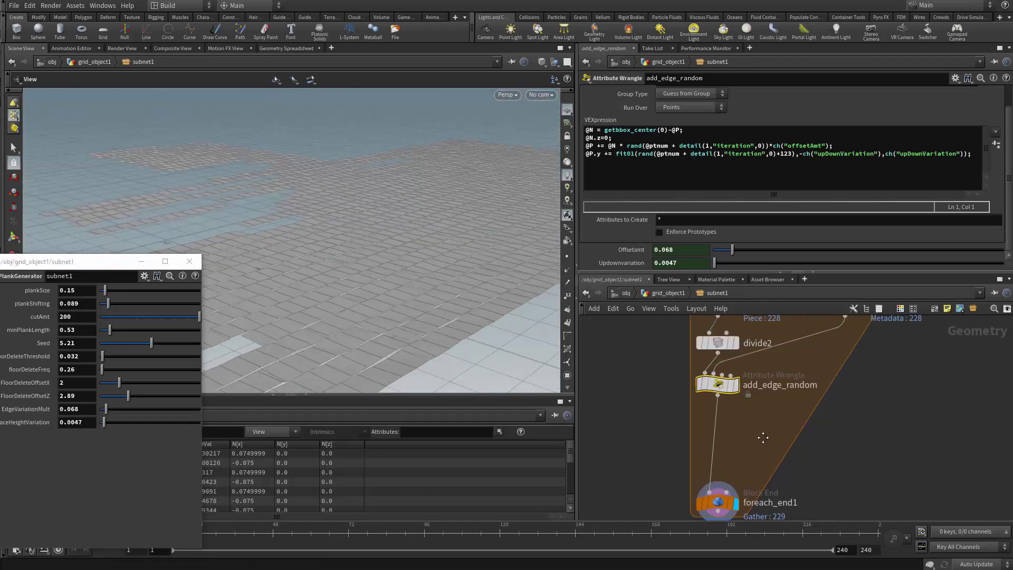
pyautogui.scroll(3, 727, 424)
pyautogui.scroll(-3, 727, 415)
pyautogui.scroll(2, 707, 410)
pyautogui.press('Tab')
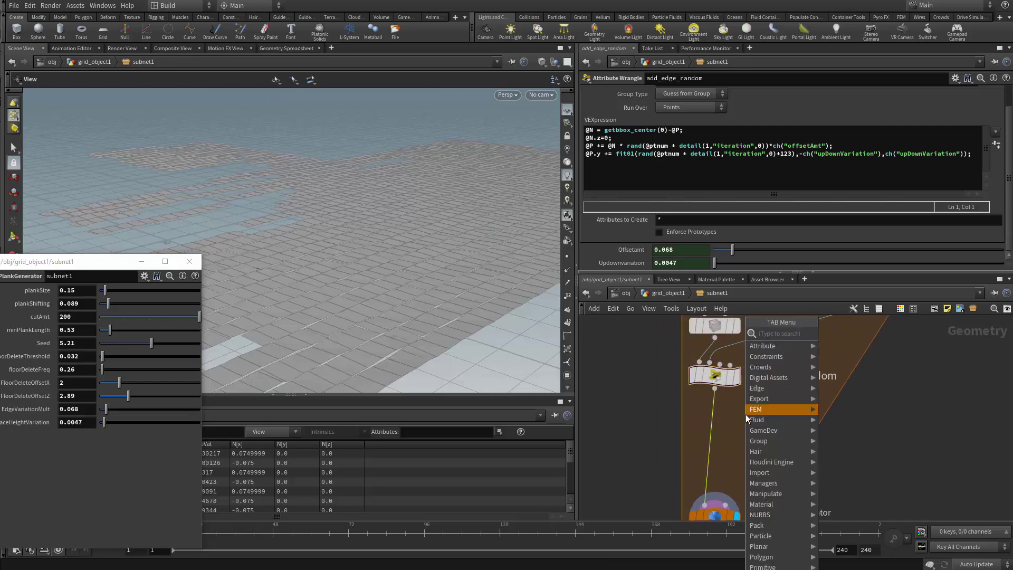
pyautogui.write('tr')
pyautogui.click(847, 355)
pyautogui.click(714, 430)
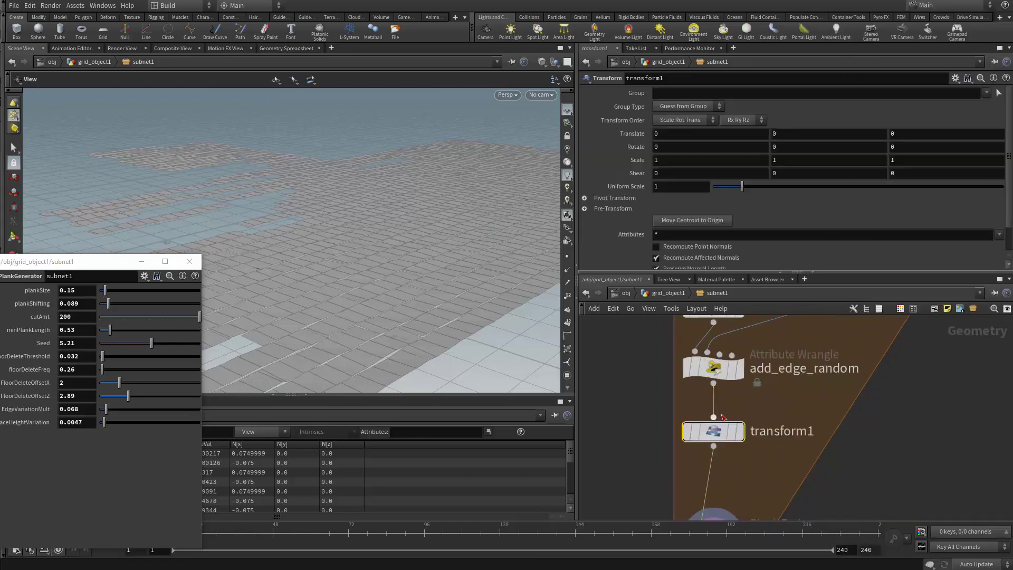
# Open the expression editor for transform1's Y translation and begin the expression with fit01(rand)
pyautogui.click(783, 133)
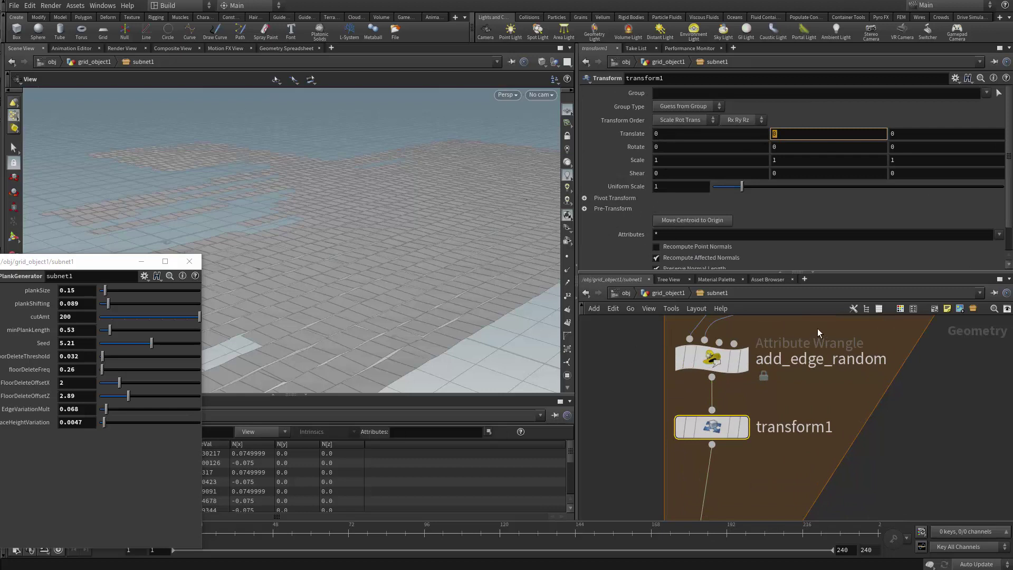
pyautogui.write('r')
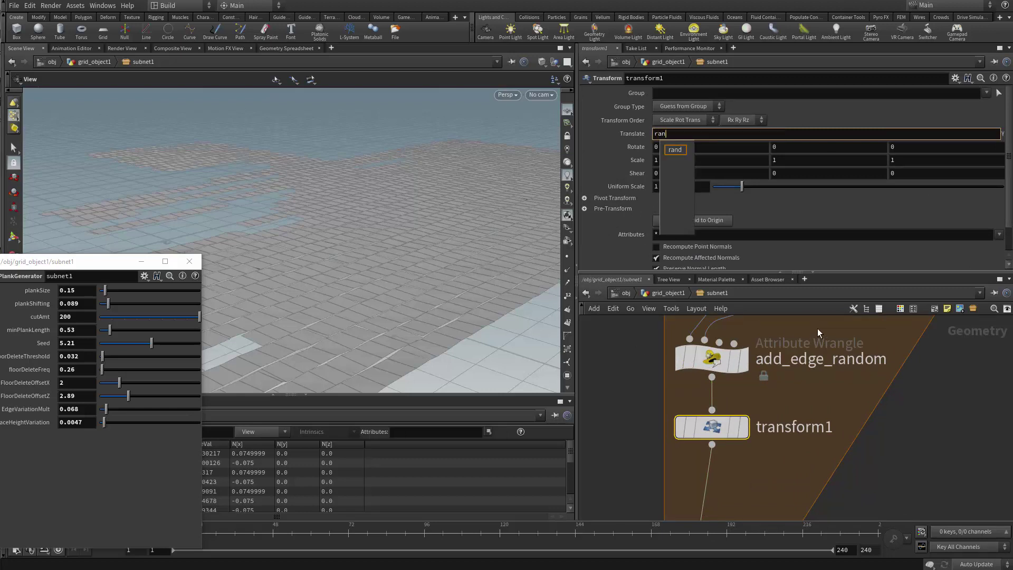
pyautogui.press('BackSpace')
pyautogui.hotkey('alt', 'e')
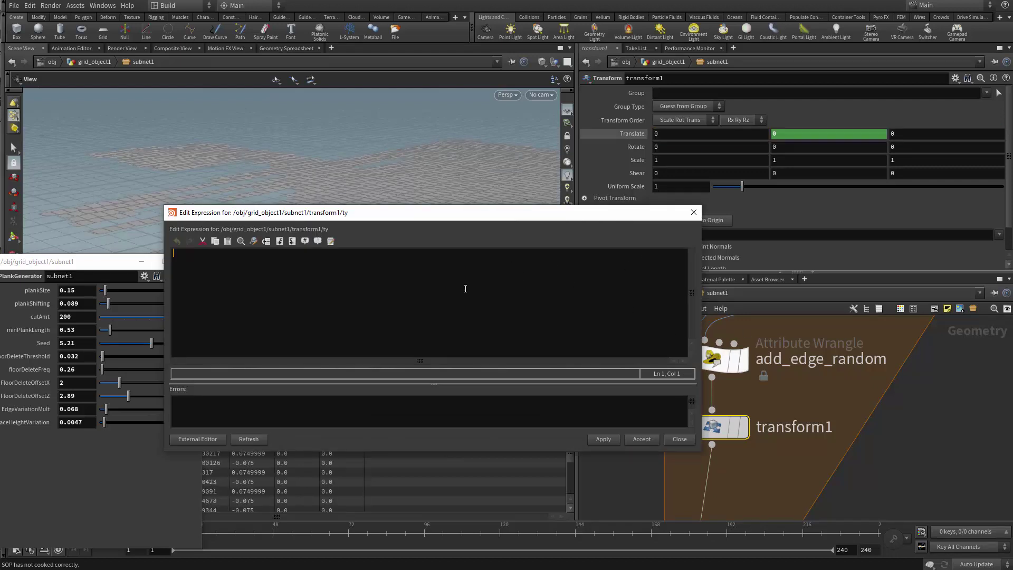
pyautogui.write('rand')
pyautogui.press('BackSpace')
pyautogui.press('BackSpace')
pyautogui.press('BackSpace')
pyautogui.press('BackSpace')
pyautogui.write('fit')
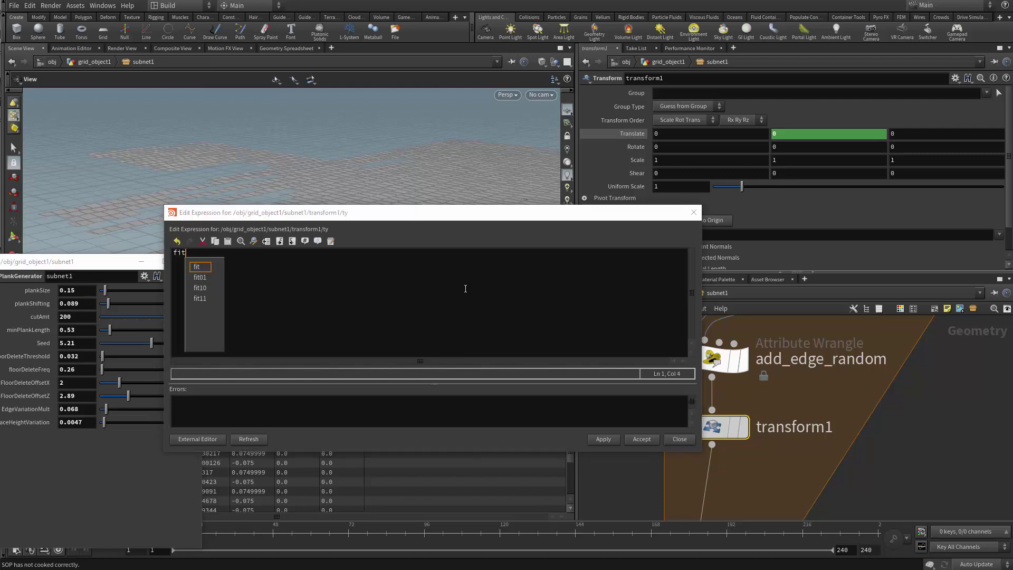
pyautogui.write('01(rand')
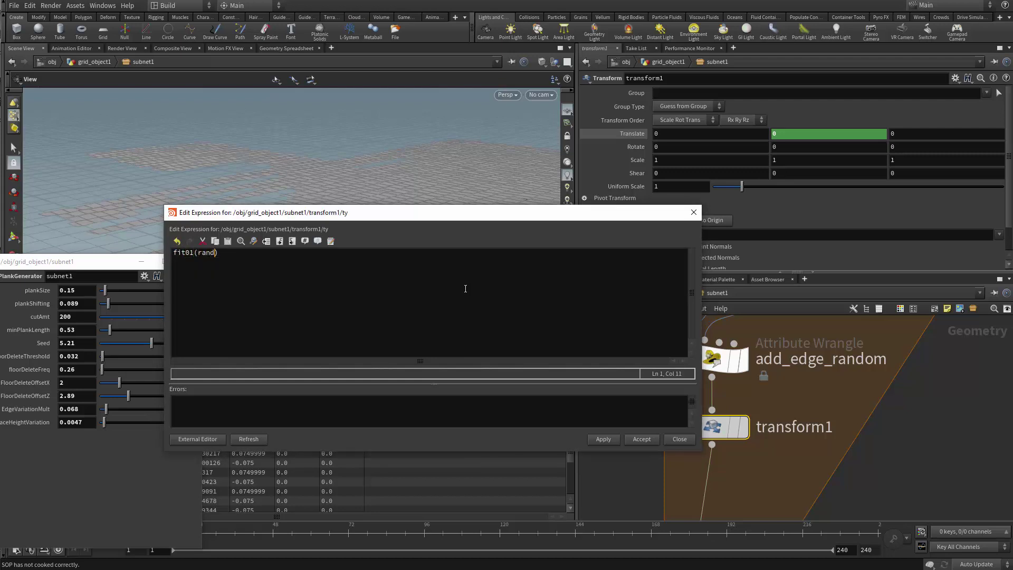
# Add a new Float parameter below SurfaceHeightVariation in the PlankGenerator's type properties
pyautogui.click(77, 7)
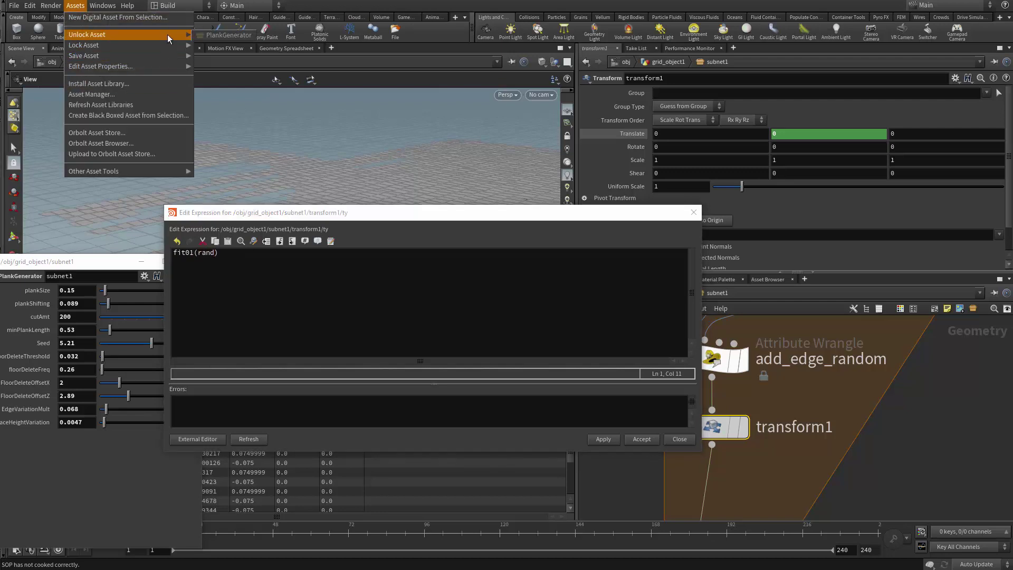
pyautogui.moveTo(159, 66)
pyautogui.click(215, 65)
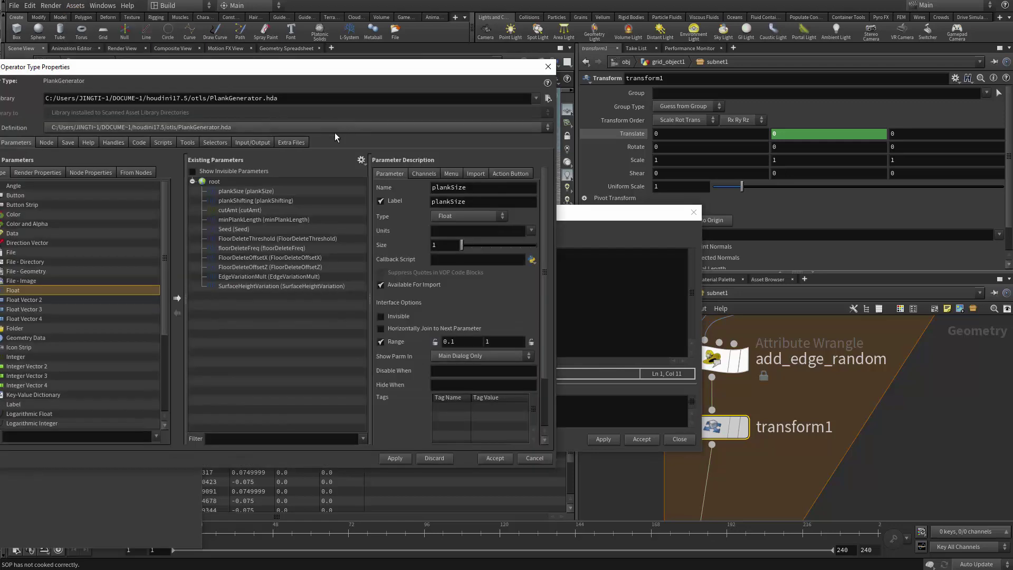
pyautogui.moveTo(24, 289); pyautogui.dragTo(291, 316)
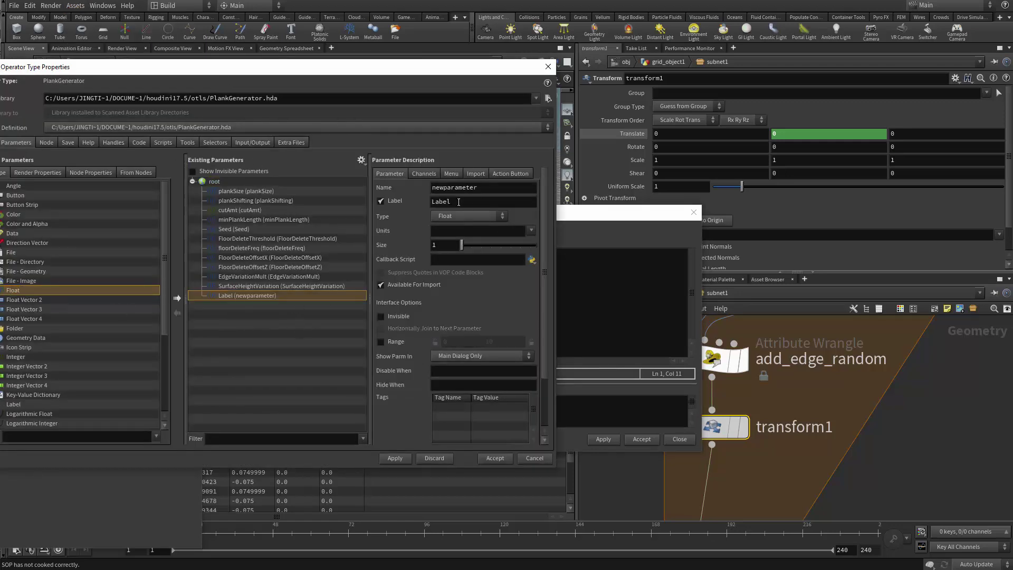
# Set both the name and label of the new parameter to HeightVariation, reusing text from SurfaceHeightVariation, and accept the asset changes
pyautogui.click(258, 286)
pyautogui.moveTo(458, 188); pyautogui.dragTo(517, 188)
pyautogui.hotkey('ctrl', 'c')
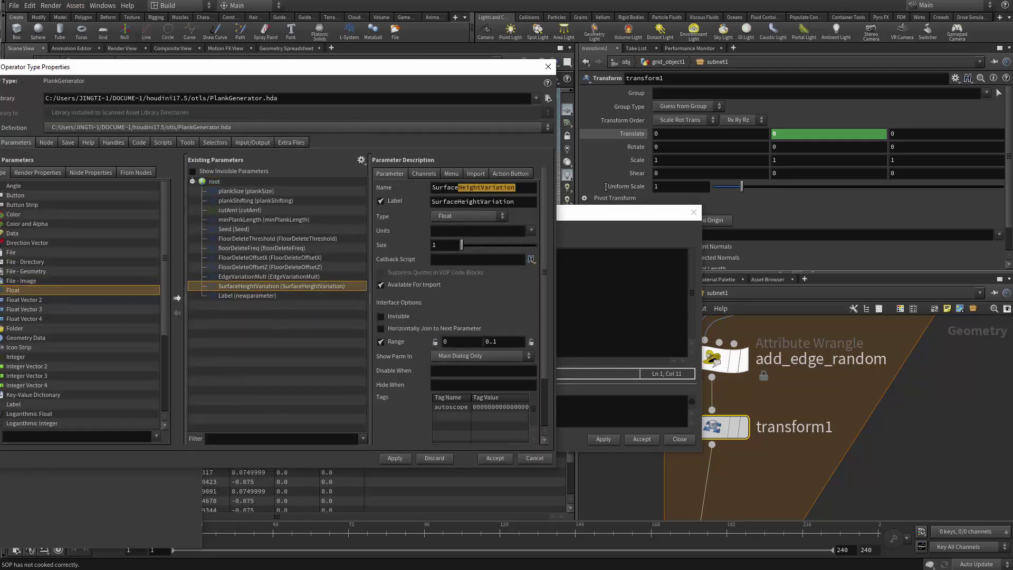
pyautogui.click(259, 295)
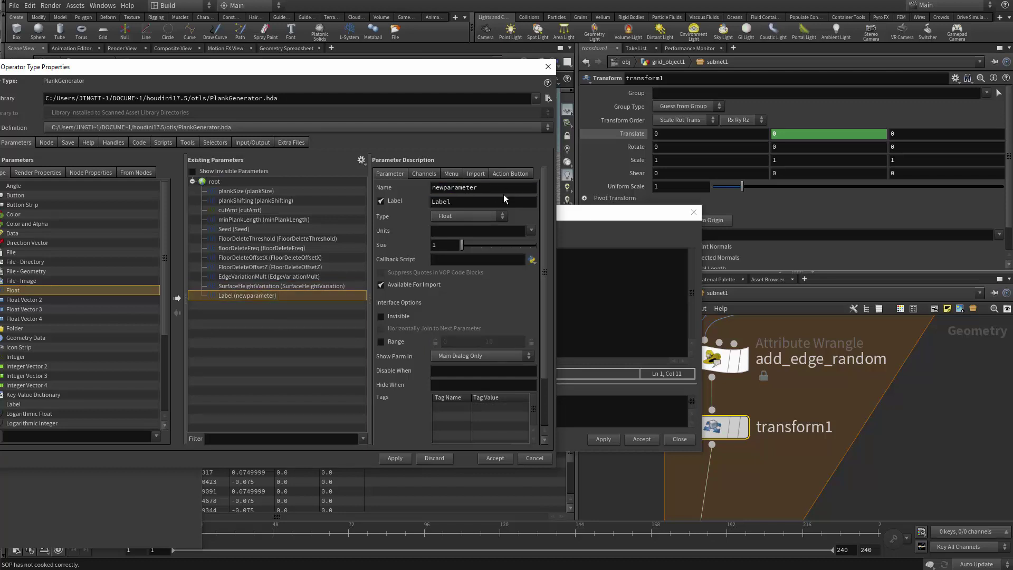
pyautogui.doubleClick(503, 189)
pyautogui.hotkey('ctrl', 'v')
pyautogui.press('Tab')
pyautogui.hotkey('ctrl', 'v')
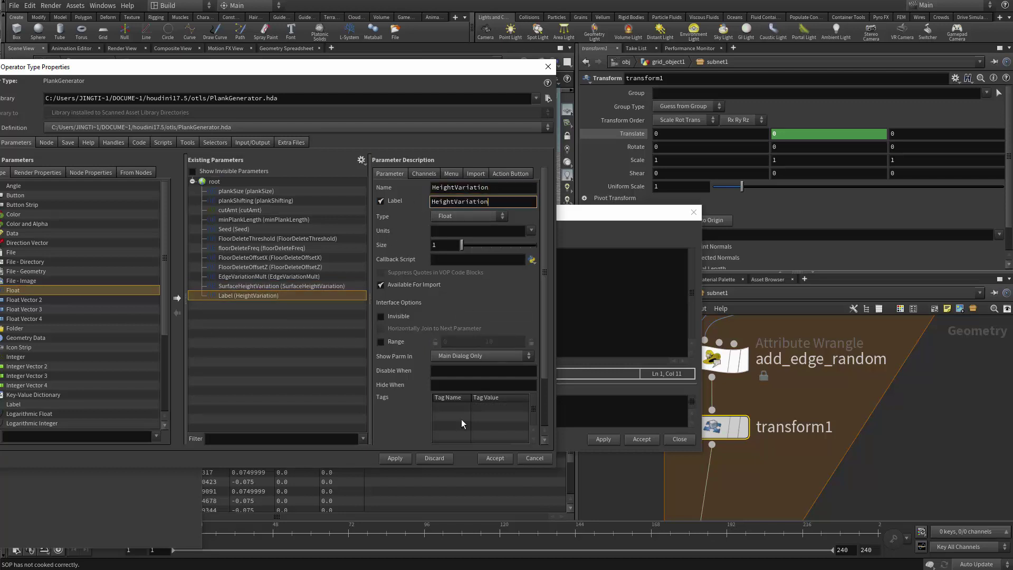
pyautogui.click(395, 458)
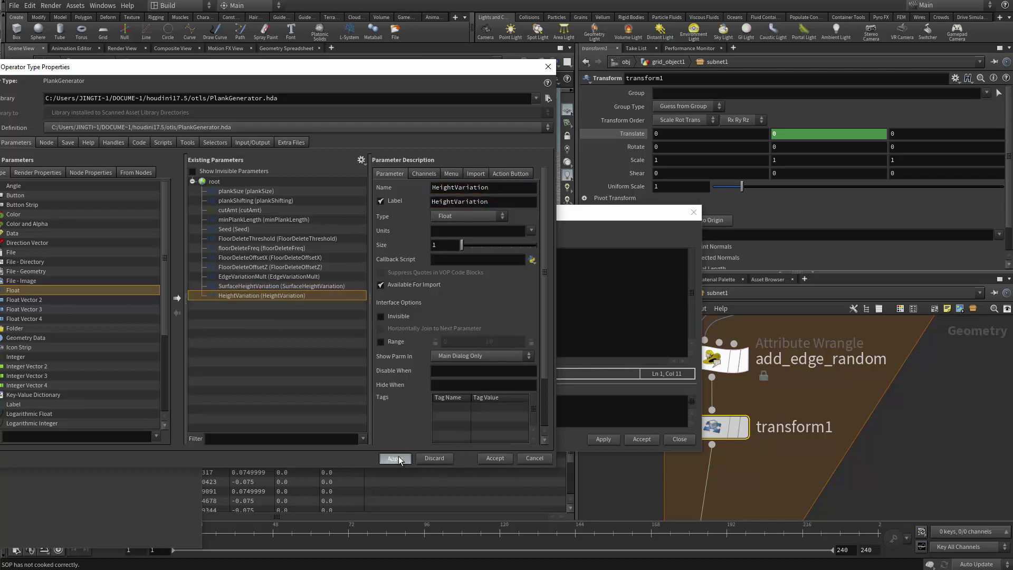
pyautogui.click(484, 458)
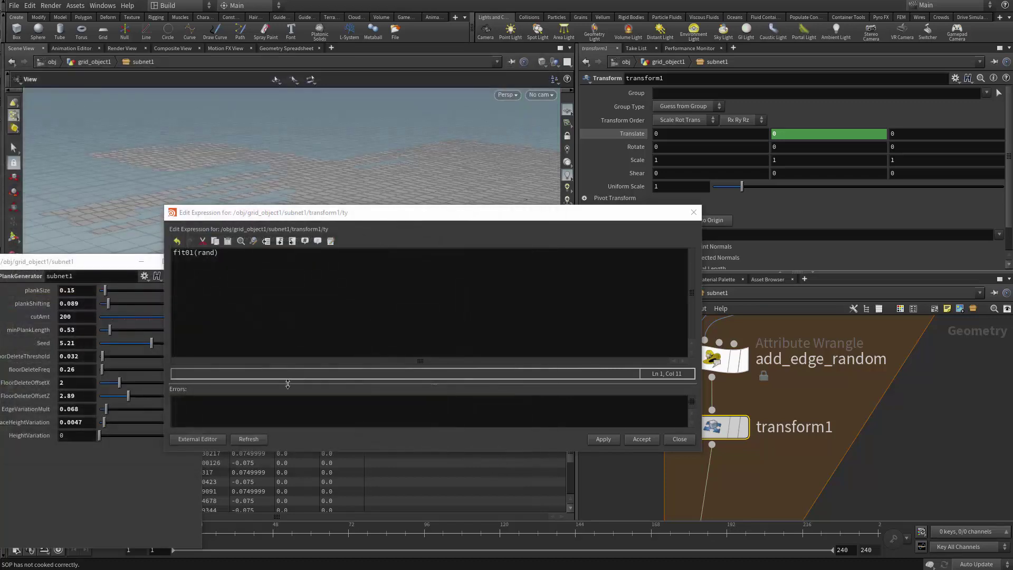
# Set the PlankGenerator's HeightVariation to 0.42 and copy the parameter
pyautogui.rightClick(84, 435)
pyautogui.click(57, 463)
pyautogui.moveTo(100, 437); pyautogui.dragTo(104, 437)
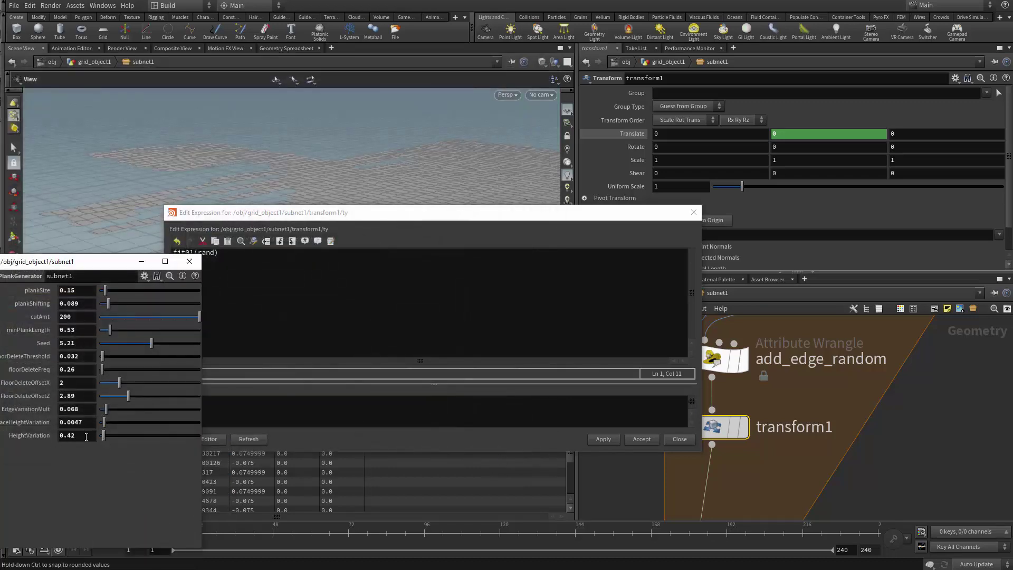
pyautogui.rightClick(83, 437)
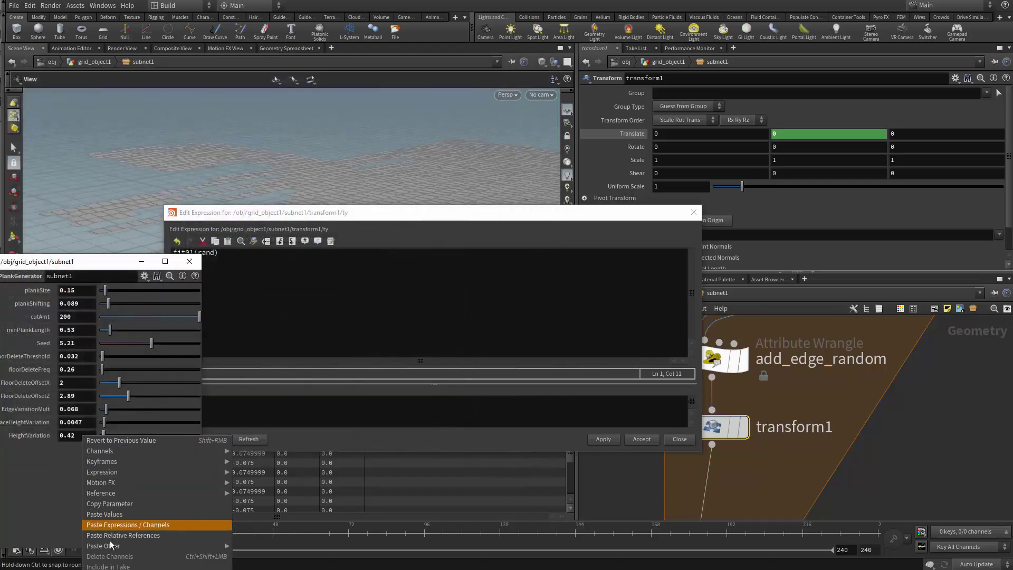
pyautogui.click(128, 504)
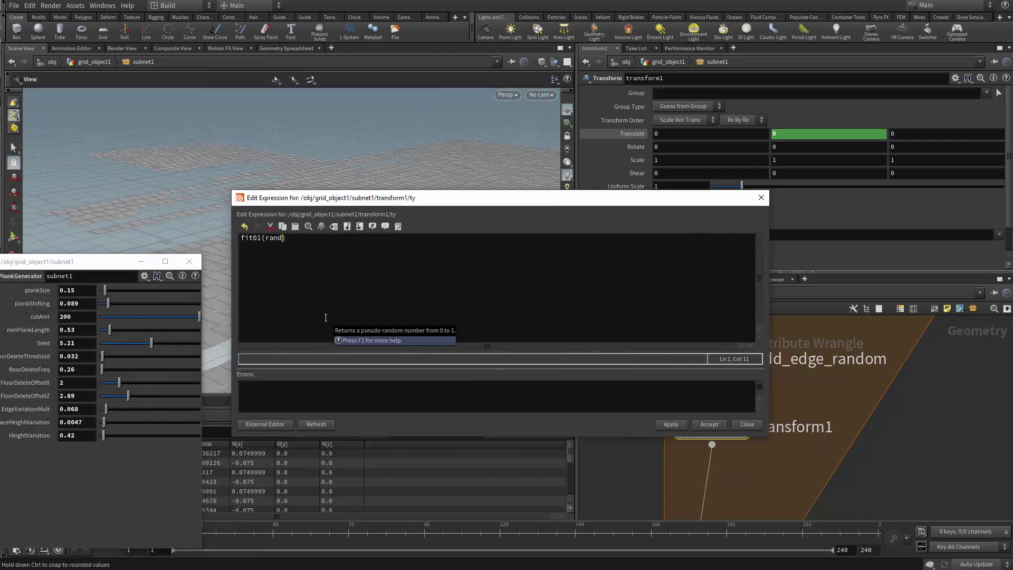
# Extend transform1's Y translation expression to fit01(rand(),ch("../HeightVariation"))
pyautogui.write(',')
pyautogui.write('()')
pyautogui.press('Right')
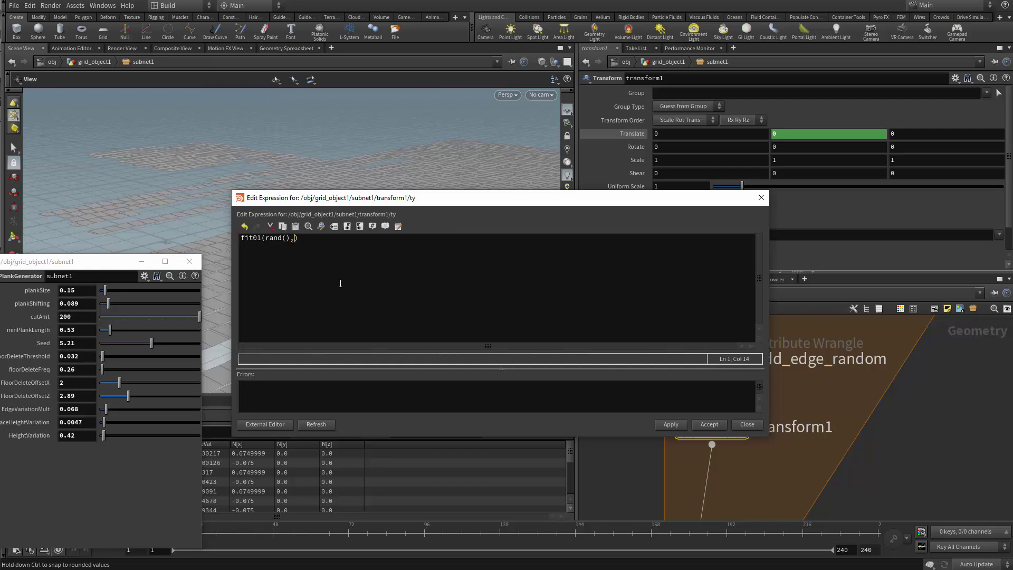
pyautogui.write('ch()')
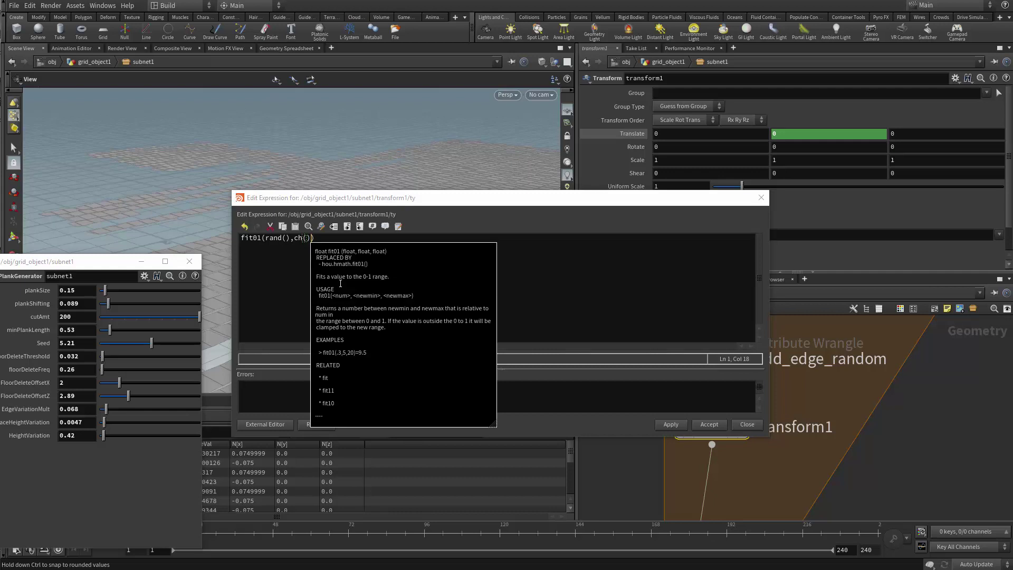
pyautogui.press('Left')
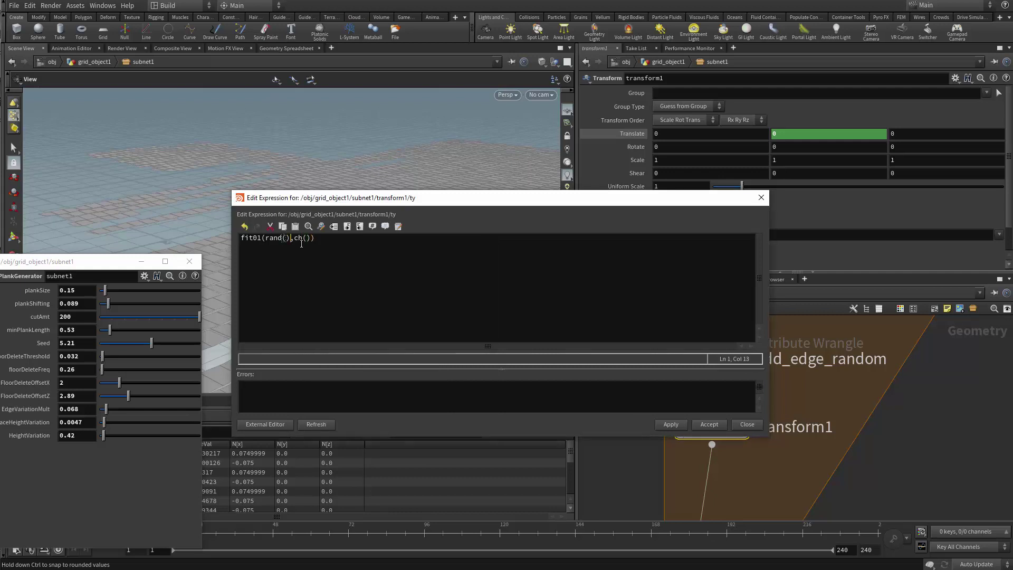
pyautogui.write('"../')
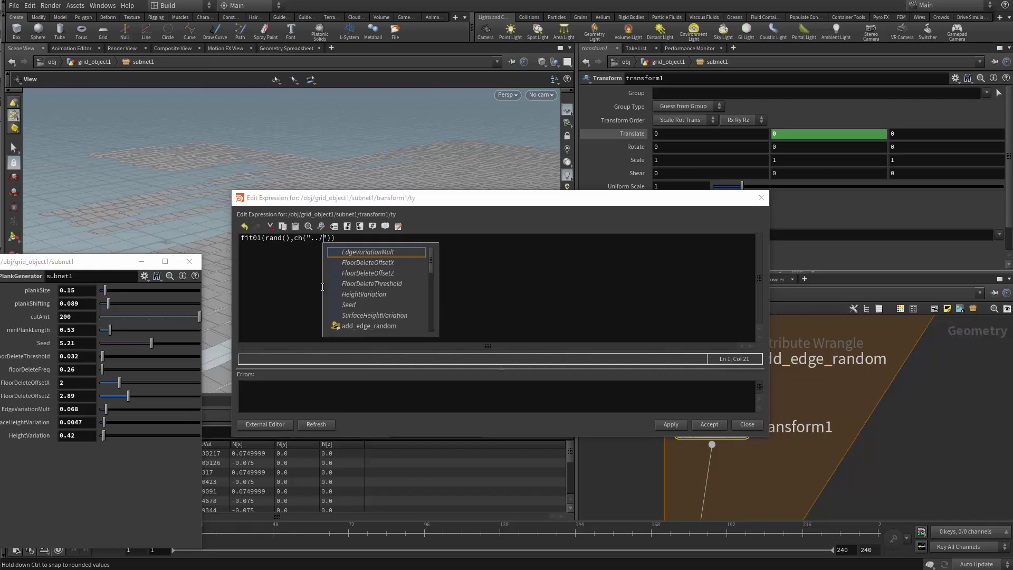
pyautogui.write('He')
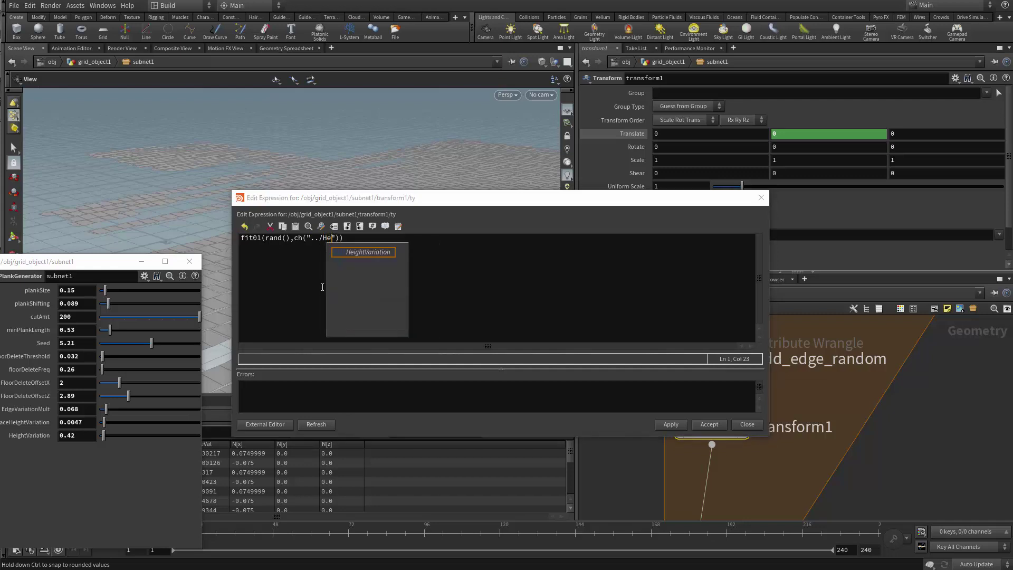
pyautogui.press('Return')
pyautogui.press('Right')
pyautogui.press('Right')
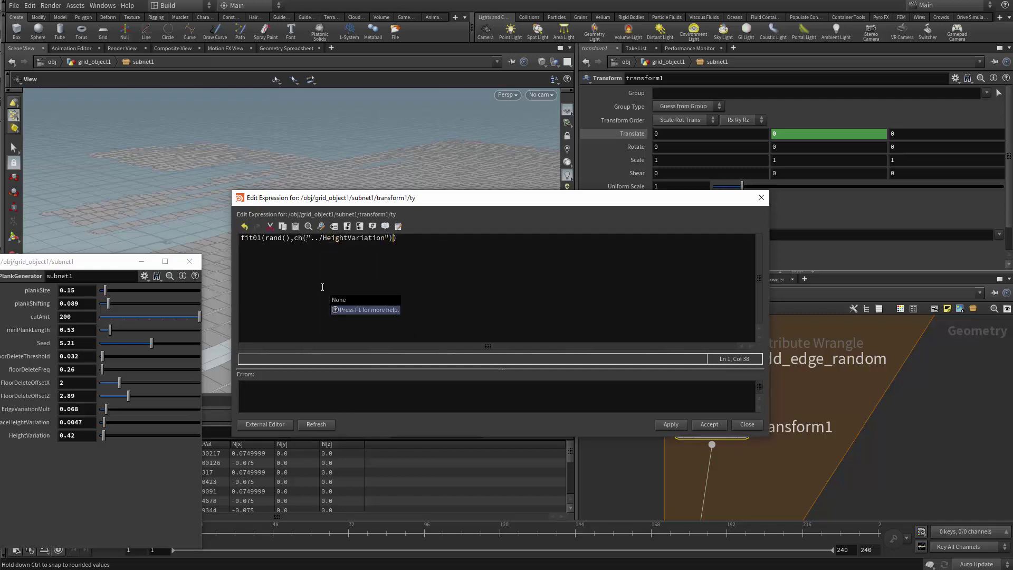
# Negate the HeightVariation reference as the fit01 minimum and add a positive copy, ch("../HeightVariation"), as the maximum
pyautogui.write(')')
pyautogui.press('Left')
pyautogui.press('Left')
pyautogui.press('Left')
pyautogui.press('Left')
pyautogui.press('Left')
pyautogui.press('Left')
pyautogui.press('Left')
pyautogui.press('Left')
pyautogui.write('-')
pyautogui.hotkey('shift', 'Right')
pyautogui.hotkey('shift', 'Right')
pyautogui.hotkey('shift', 'Right')
pyautogui.hotkey('shift', 'Right')
pyautogui.hotkey('shift', 'Right')
pyautogui.hotkey('shift', 'Right')
pyautogui.hotkey('shift', 'Right')
pyautogui.hotkey('shift', 'Right')
pyautogui.hotkey('shift', 'Right')
pyautogui.hotkey('shift', 'Right')
pyautogui.hotkey('shift', 'Right')
pyautogui.hotkey('shift', 'Right')
pyautogui.hotkey('shift', 'Right')
pyautogui.hotkey('shift', 'Right')
pyautogui.hotkey('shift', 'Right')
pyautogui.hotkey('shift', 'Right')
pyautogui.hotkey('shift', 'Right')
pyautogui.hotkey('shift', 'Right')
pyautogui.hotkey('shift', 'Right')
pyautogui.hotkey('shift', 'Right')
pyautogui.hotkey('shift', 'Right')
pyautogui.hotkey('shift', 'Right')
pyautogui.hotkey('shift', 'Right')
pyautogui.hotkey('shift', 'Right')
pyautogui.hotkey('ctrl', 'c')
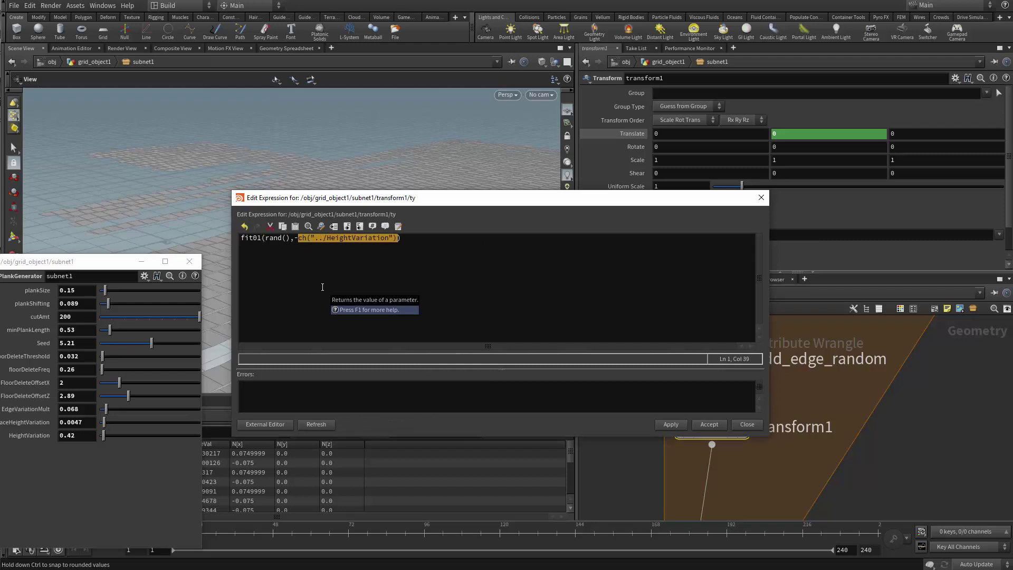
pyautogui.press('Right')
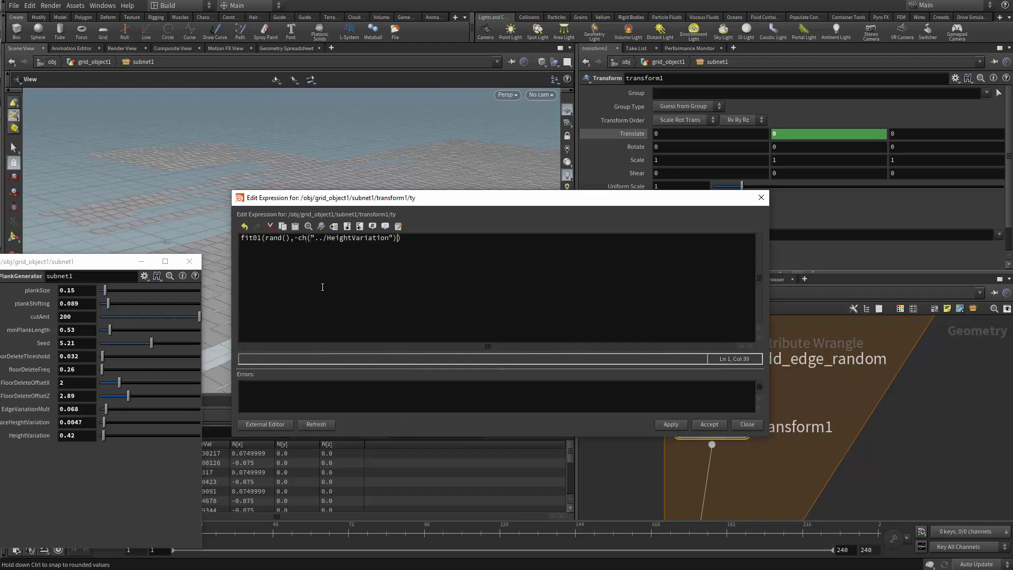
pyautogui.write(',')
pyautogui.hotkey('ctrl', 'v')
# Insert a detail() call inside rand() and begin its node path with "../"
pyautogui.press('Left')
pyautogui.press('Left')
pyautogui.press('Left')
pyautogui.press('Left')
pyautogui.press('Left')
pyautogui.press('Left')
pyautogui.press('Left')
pyautogui.press('Left')
pyautogui.press('Left')
pyautogui.press('Left')
pyautogui.press('Left')
pyautogui.press('Left')
pyautogui.press('Left')
pyautogui.press('Left')
pyautogui.press('Left')
pyautogui.press('Left')
pyautogui.press('Left')
pyautogui.press('Left')
pyautogui.press('Left')
pyautogui.press('Left')
pyautogui.press('Left')
pyautogui.press('Left')
pyautogui.write('detail()')
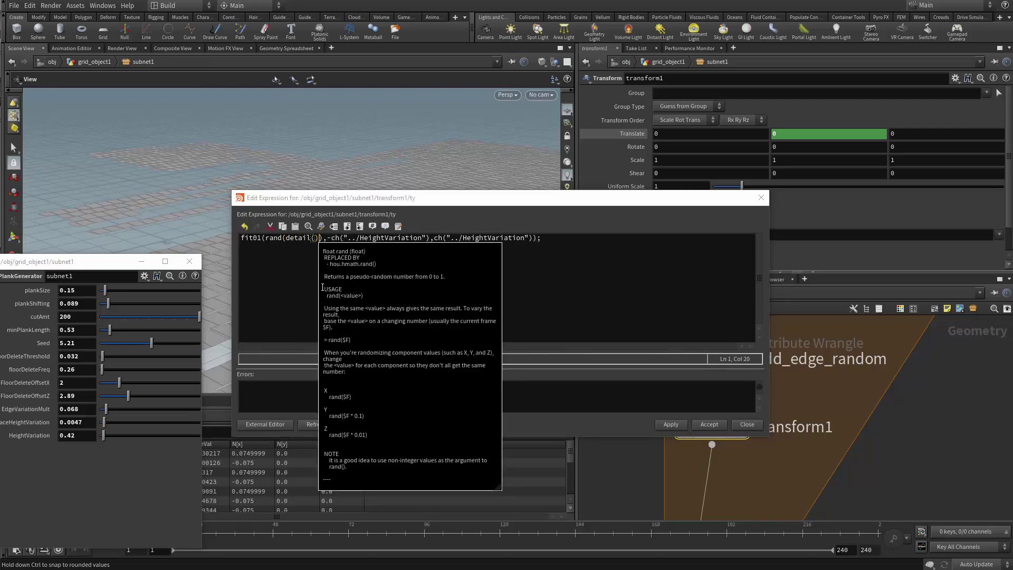
pyautogui.press('Left')
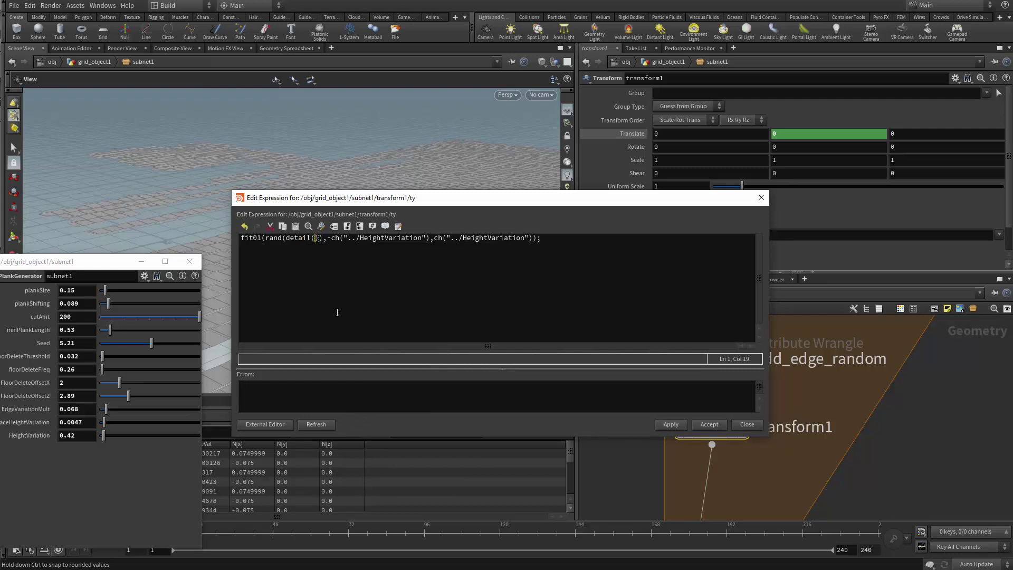
pyautogui.write('"../')
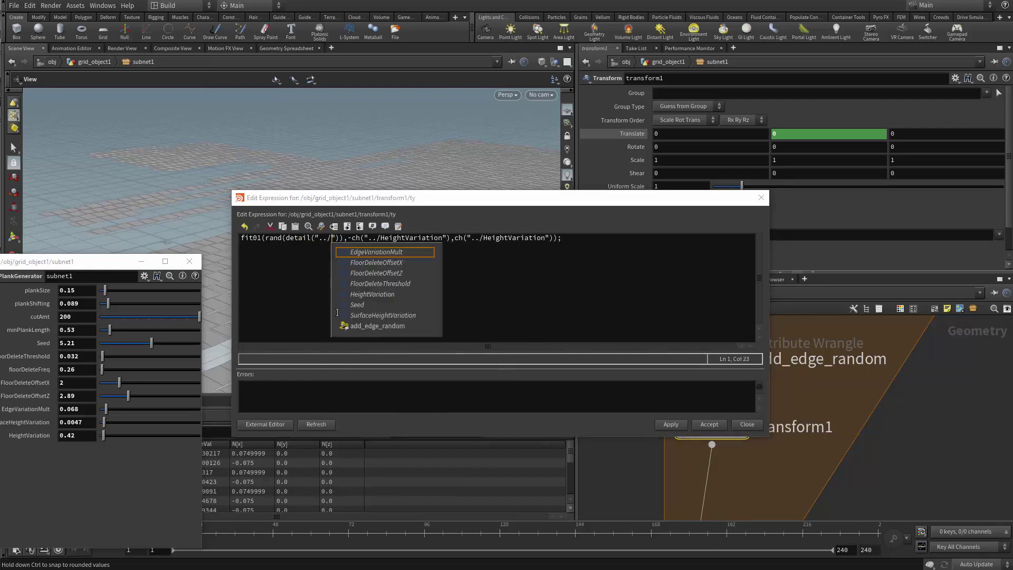
pyautogui.scroll(-1, 386, 331)
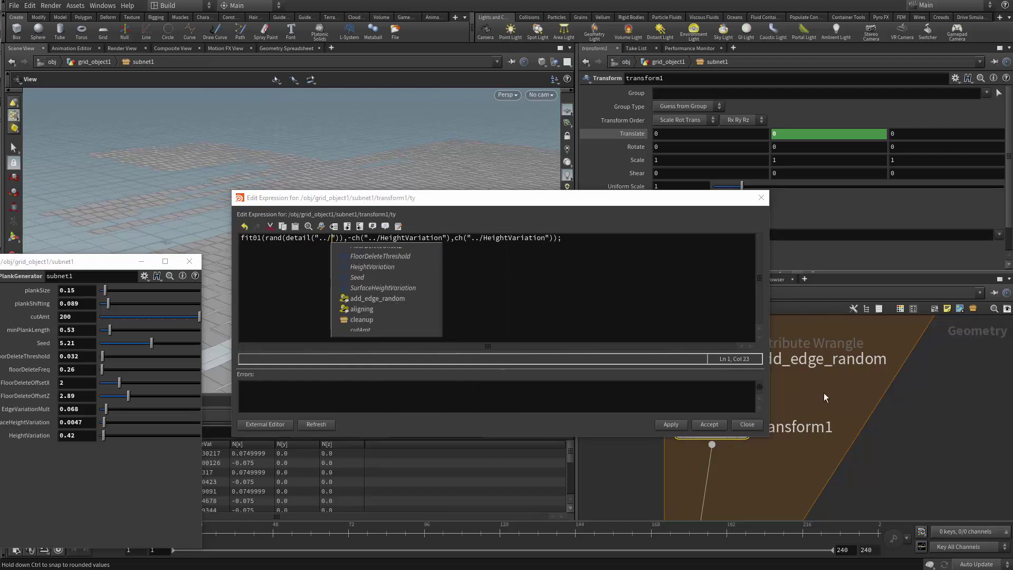
# Rename the foreach_begin1 node as varation_uv_and_extrude_begin1 and copy the base name varation_uv_and_extrude
pyautogui.moveTo(824, 392); pyautogui.dragTo(828, 436, button='middle')
pyautogui.doubleClick(839, 430)
pyautogui.press('Right')
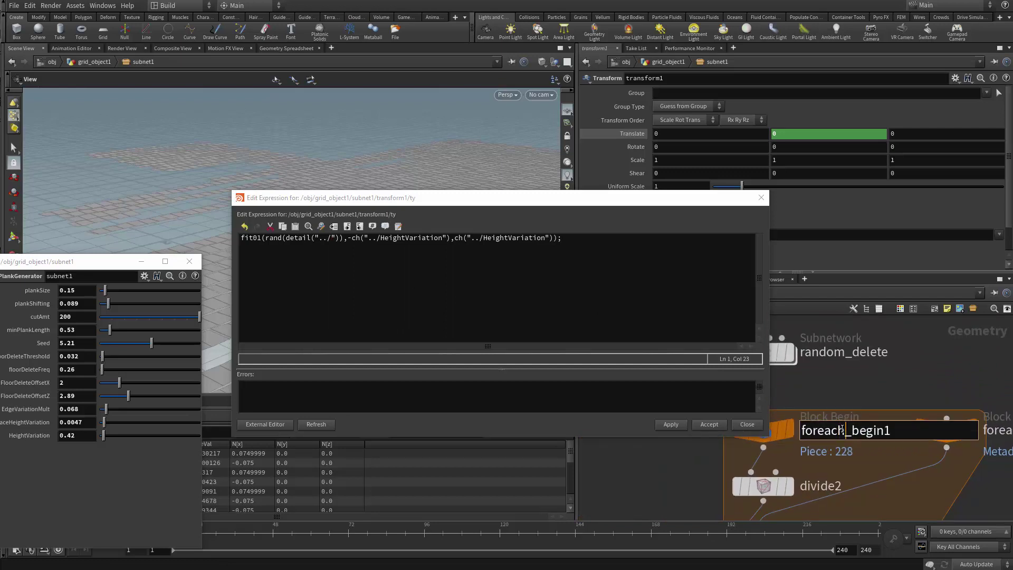
pyautogui.hotkey('shift', 'Left')
pyautogui.hotkey('shift', 'Left')
pyautogui.hotkey('shift', 'Left')
pyautogui.hotkey('shift', 'Left')
pyautogui.hotkey('shift', 'Left')
pyautogui.hotkey('shift', 'Left')
pyautogui.hotkey('shift', 'Left')
pyautogui.write('a')
pyautogui.press('BackSpace')
pyautogui.write('varation_')
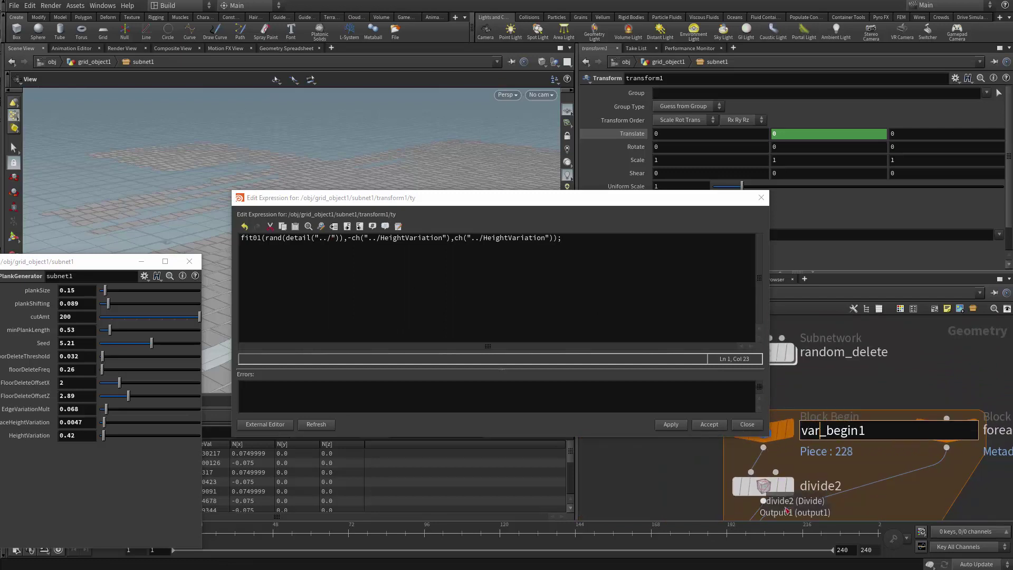
pyautogui.write('v')
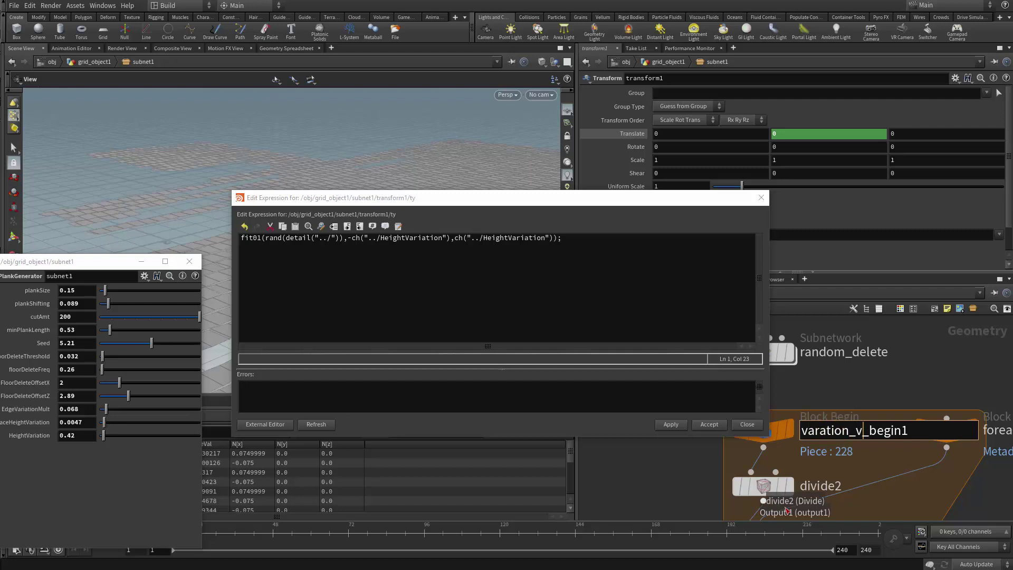
pyautogui.press('BackSpace')
pyautogui.write('uv_and_extrude')
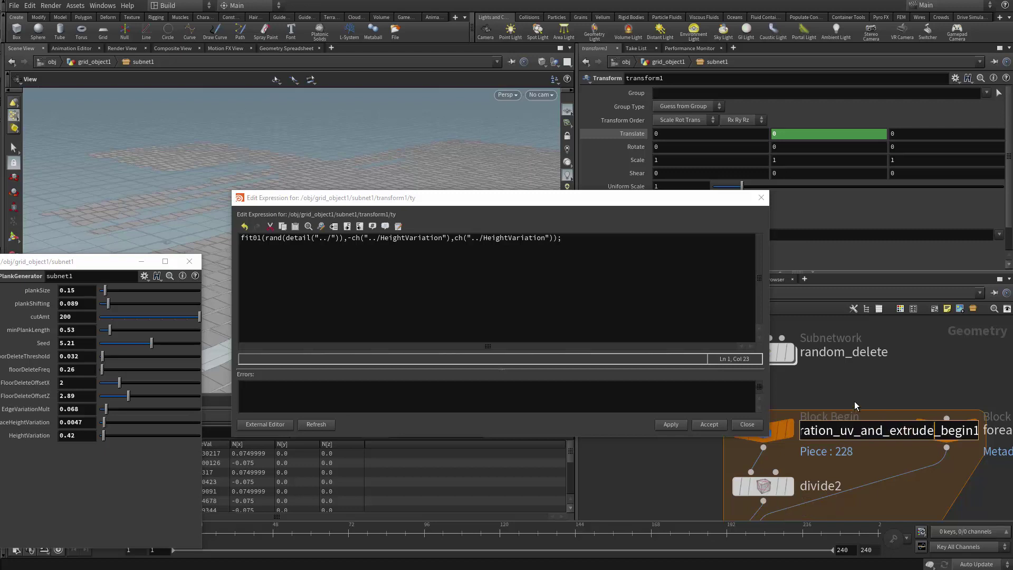
pyautogui.click(858, 427)
pyautogui.moveTo(935, 430); pyautogui.dragTo(792, 464)
pyautogui.hotkey('ctrl', 'c')
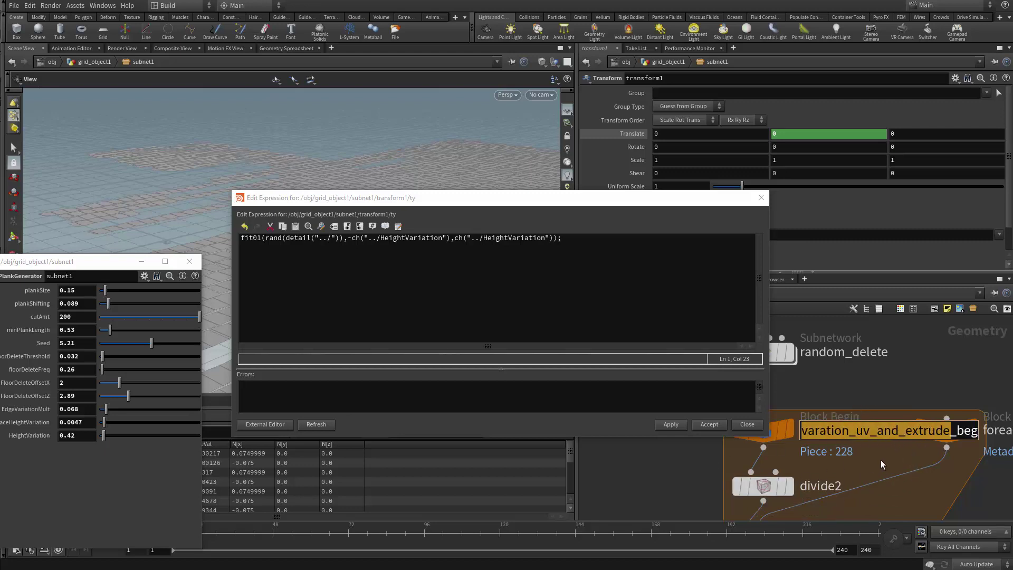
pyautogui.click(948, 471)
# Replace the foreach_begin1 part of the metadata node's name with the copied text, making it varation_uv_and_extrude_metadata1
pyautogui.moveTo(948, 471); pyautogui.dragTo(832, 445, button='middle')
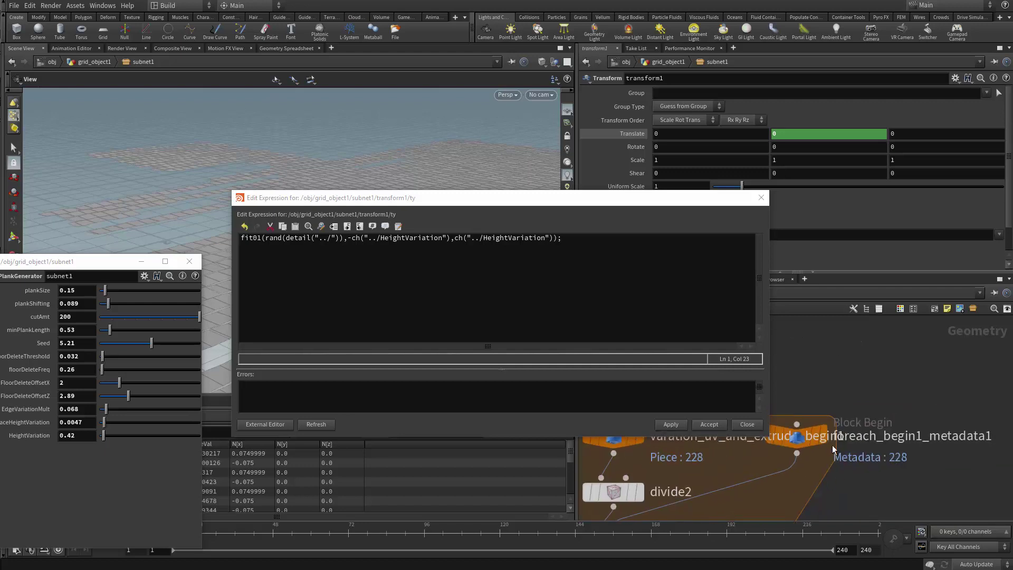
pyautogui.doubleClick(883, 442)
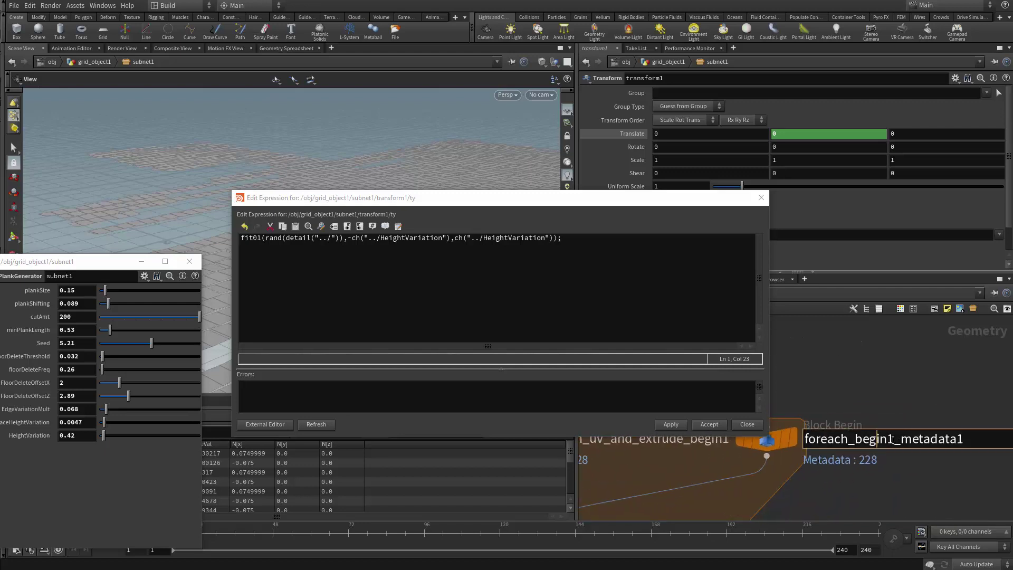
pyautogui.moveTo(893, 439); pyautogui.dragTo(803, 439)
pyautogui.hotkey('ctrl', 'v')
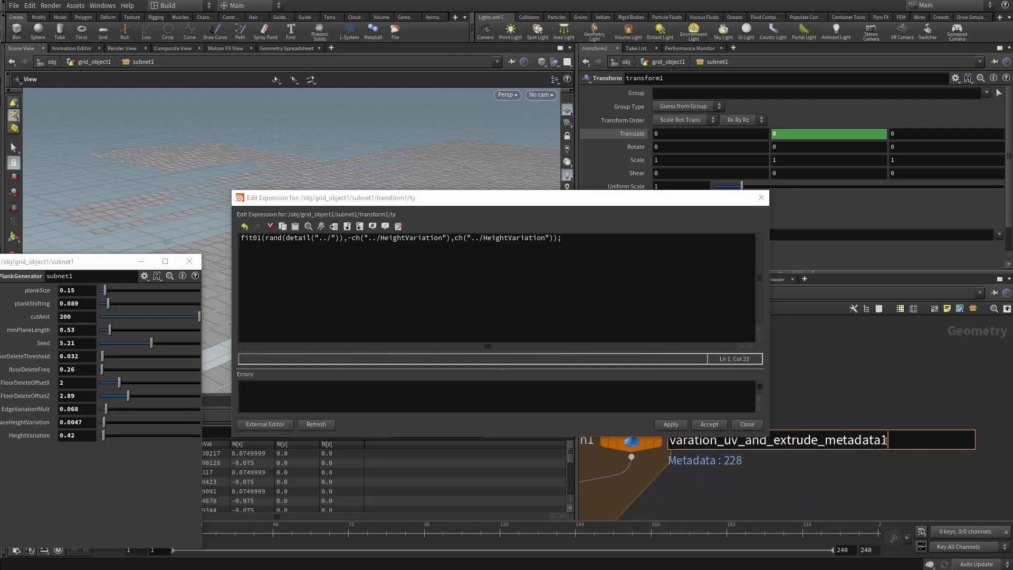
pyautogui.press('Return')
# Rename the foreach_end1 node as varation_uv_and_extrude_end using the copied base name
pyautogui.press('f')
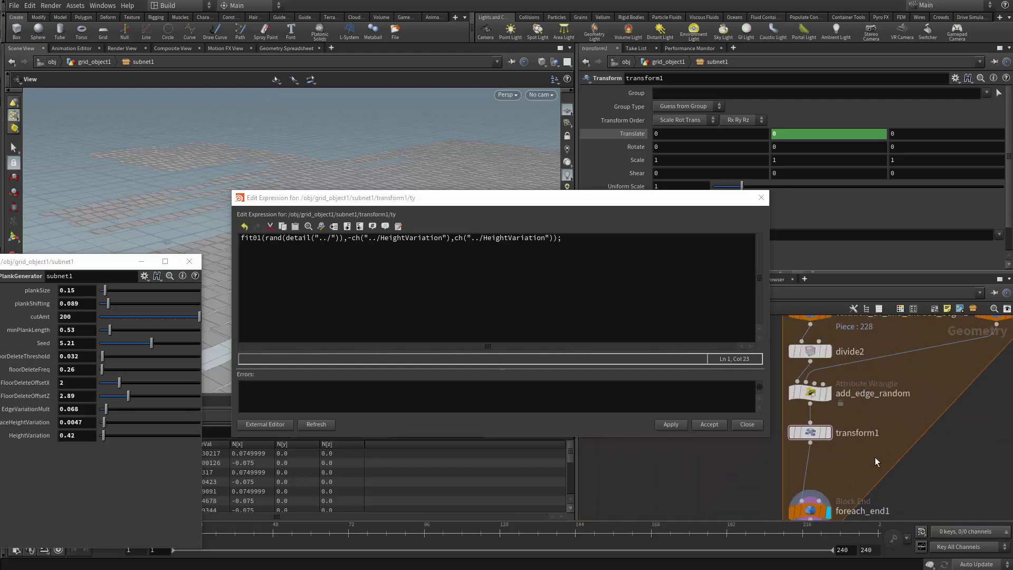
pyautogui.scroll(2, 875, 457)
pyautogui.doubleClick(865, 426)
pyautogui.moveTo(876, 425); pyautogui.dragTo(842, 426)
pyautogui.hotkey('ctrl', 'v')
pyautogui.press('Return')
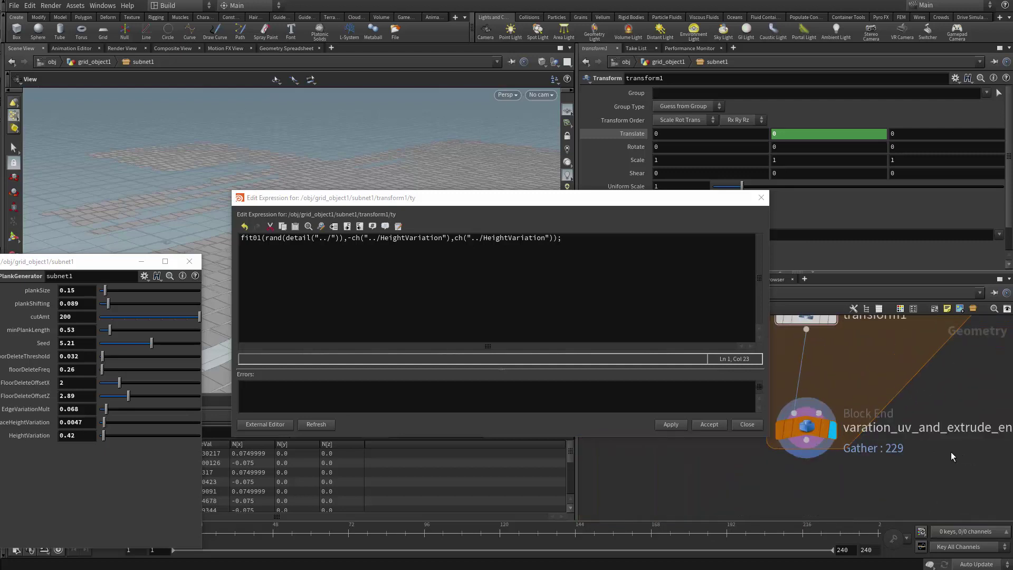
pyautogui.doubleClick(974, 429)
pyautogui.press('Return')
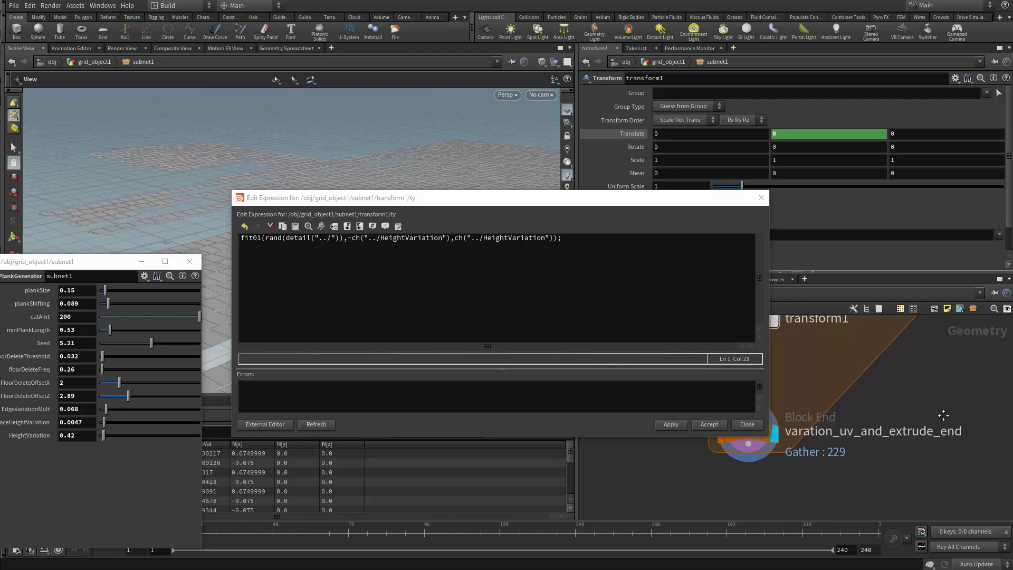
# Shorten the metadata node's name to varation_uv_and_extrude_meta and copy the full name
pyautogui.doubleClick(949, 443)
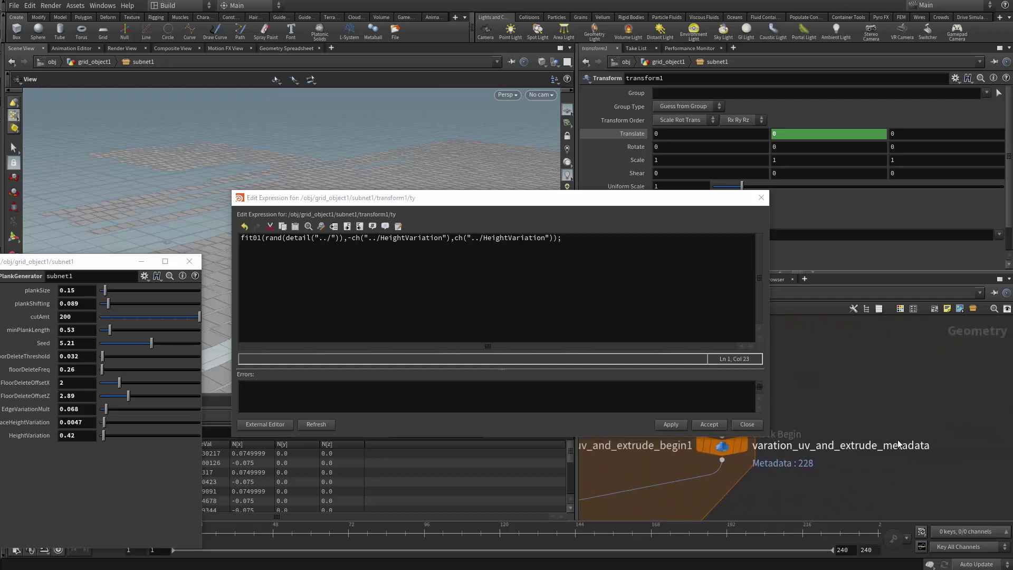
pyautogui.doubleClick(986, 449)
pyautogui.click(940, 449)
pyautogui.press('BackSpace')
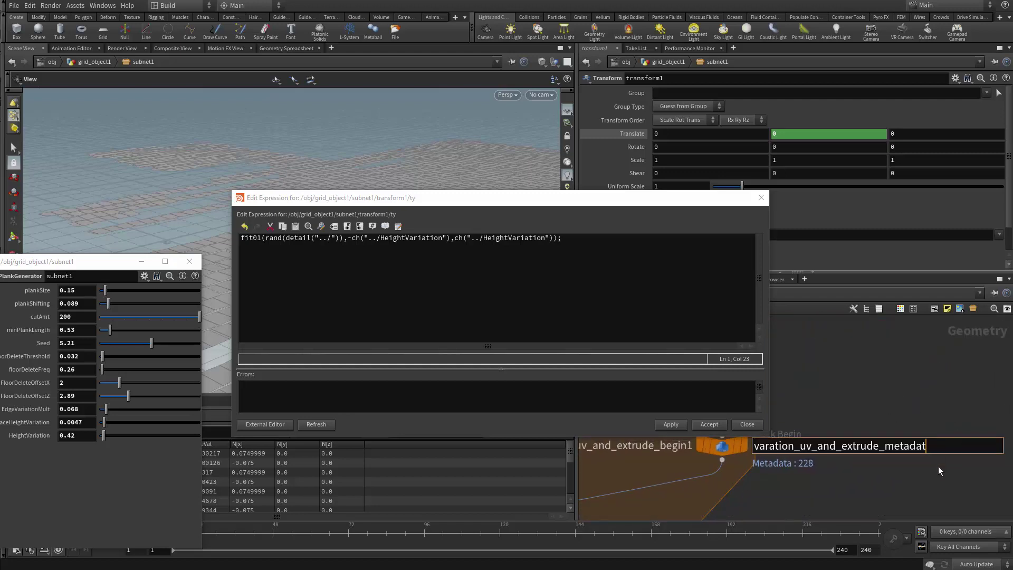
pyautogui.moveTo(931, 453); pyautogui.dragTo(639, 496)
pyautogui.hotkey('ctrl', 'c')
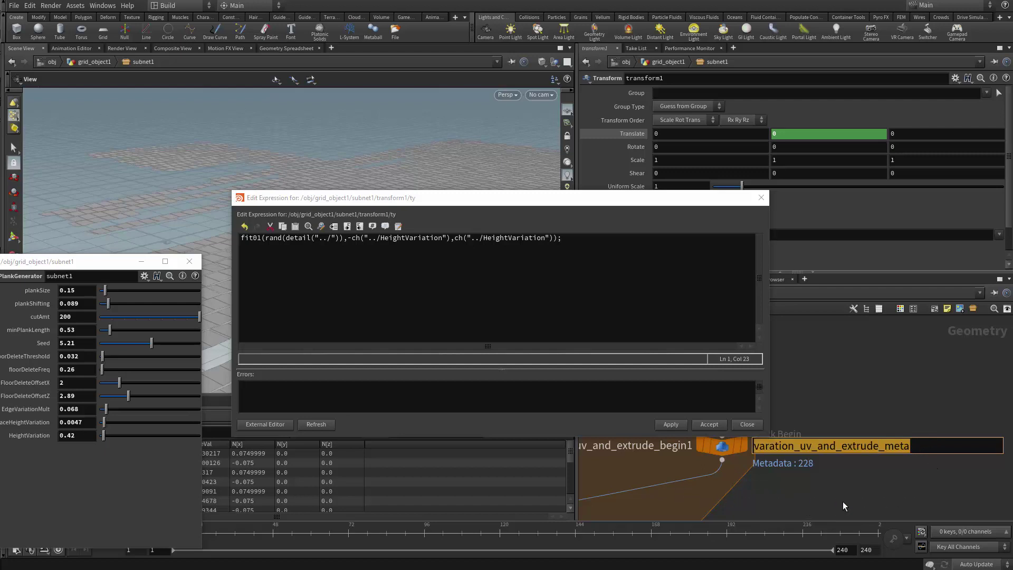
pyautogui.press('Return')
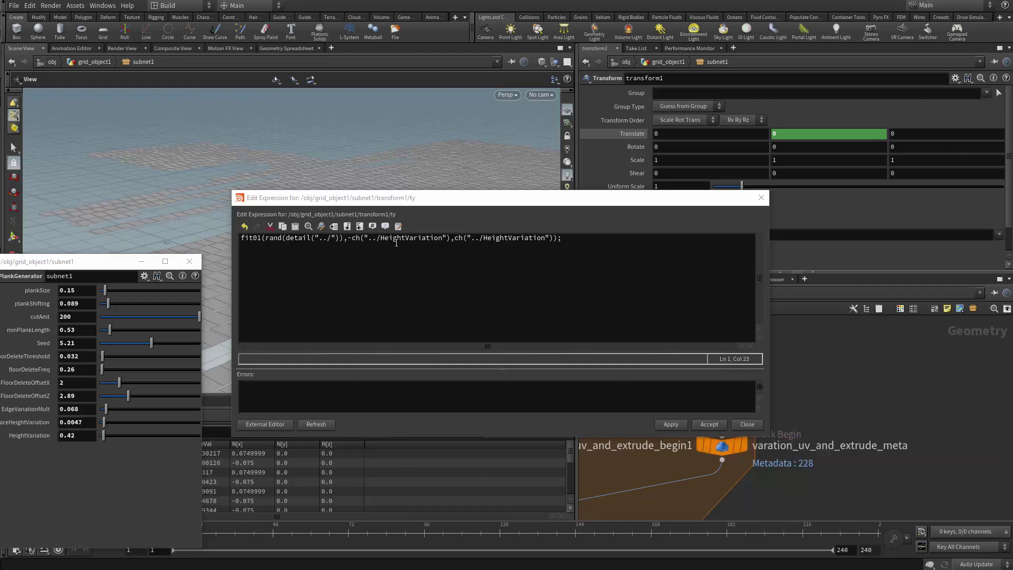
# Complete the detail() call with the path "../varation_uv_and_extrude_meta", attribute "iteration" and index 0, and accept the expression
pyautogui.hotkey('ctrl', 'v')
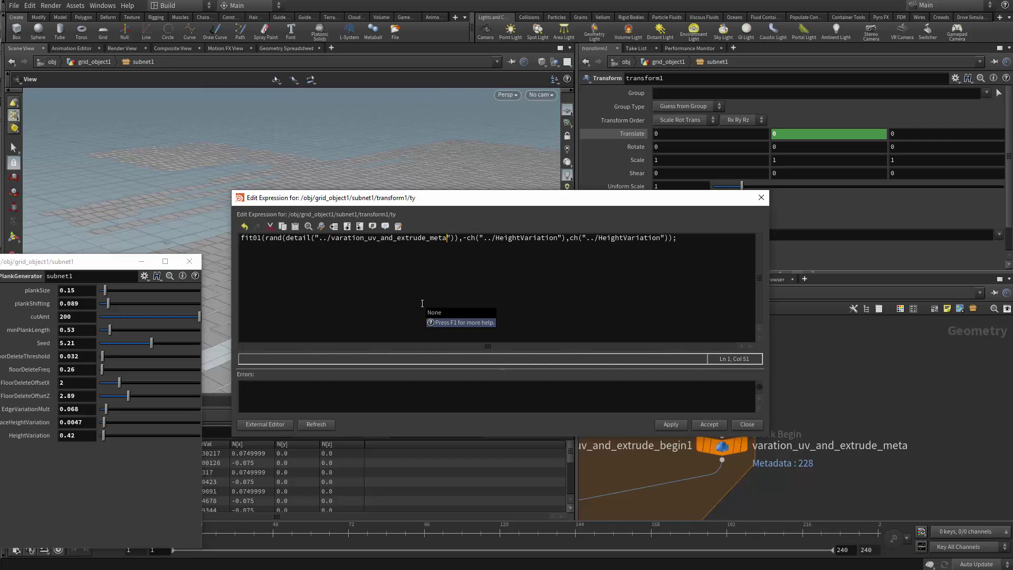
pyautogui.press('Right')
pyautogui.write(',"it')
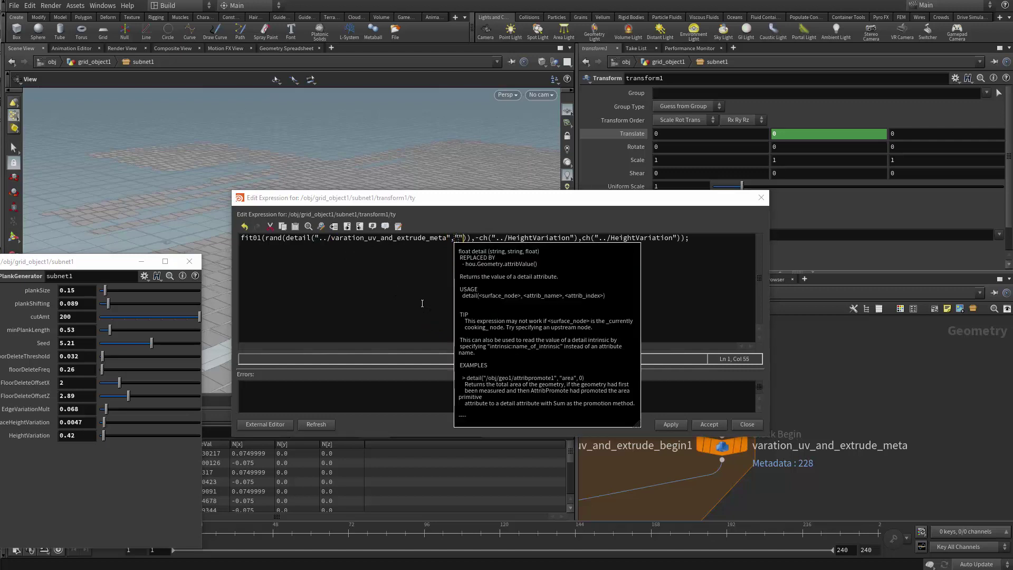
pyautogui.write('eration')
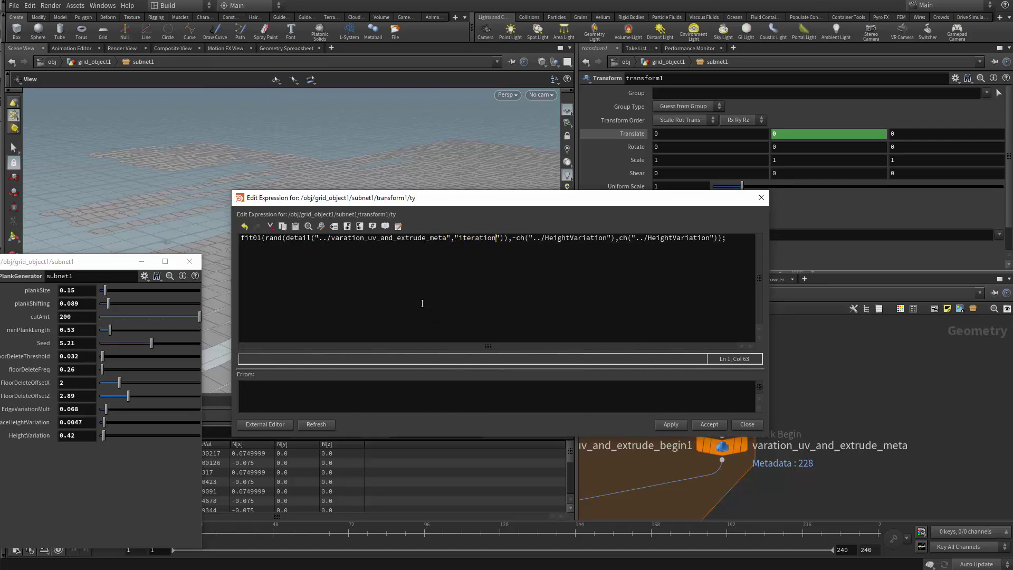
pyautogui.press('Right')
pyautogui.write(',0')
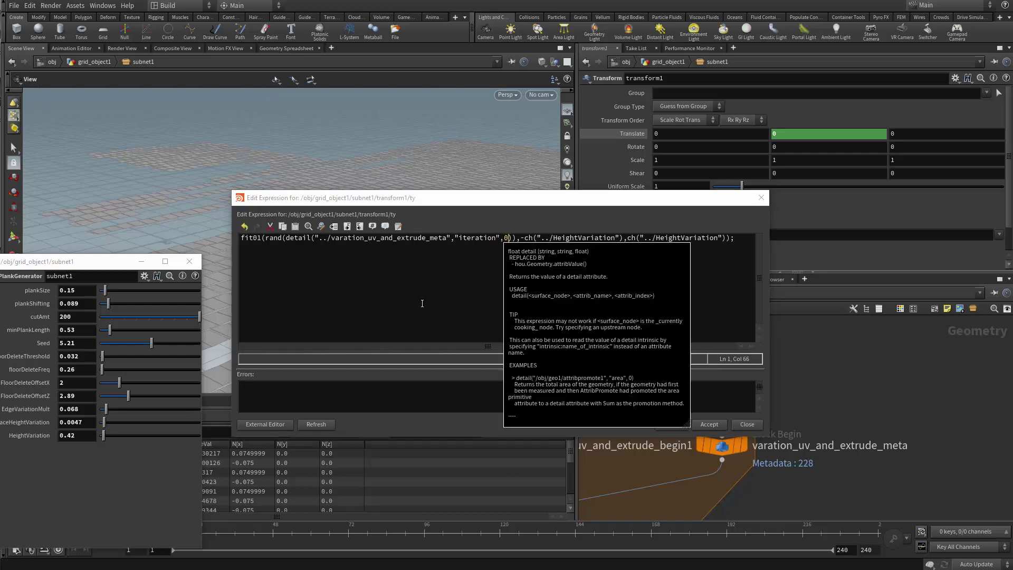
pyautogui.click(710, 423)
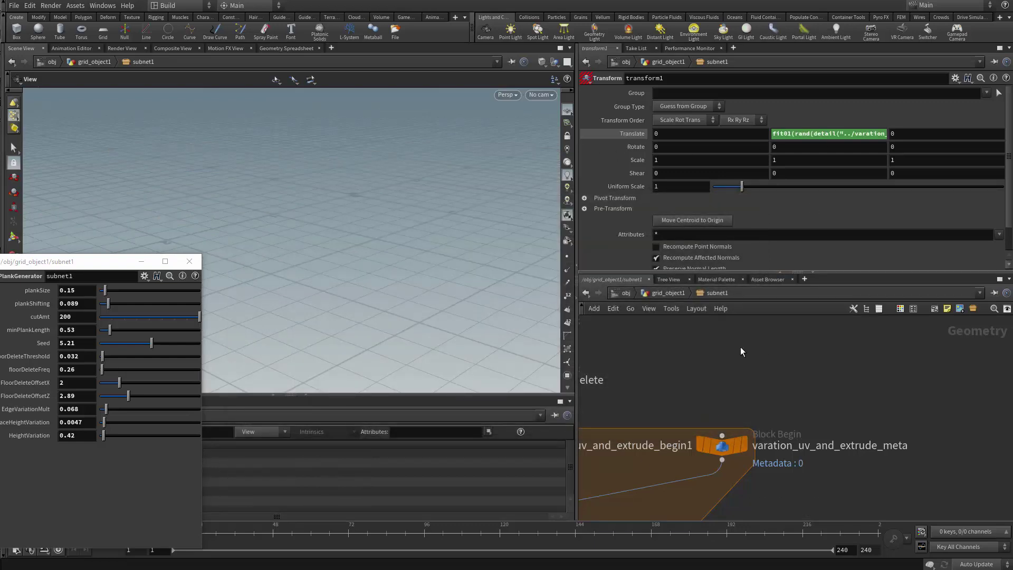
# Select and display transform1 and inspect its node information for the error
pyautogui.scroll(-3, 723, 422)
pyautogui.scroll(3, 681, 464)
pyautogui.click(702, 445)
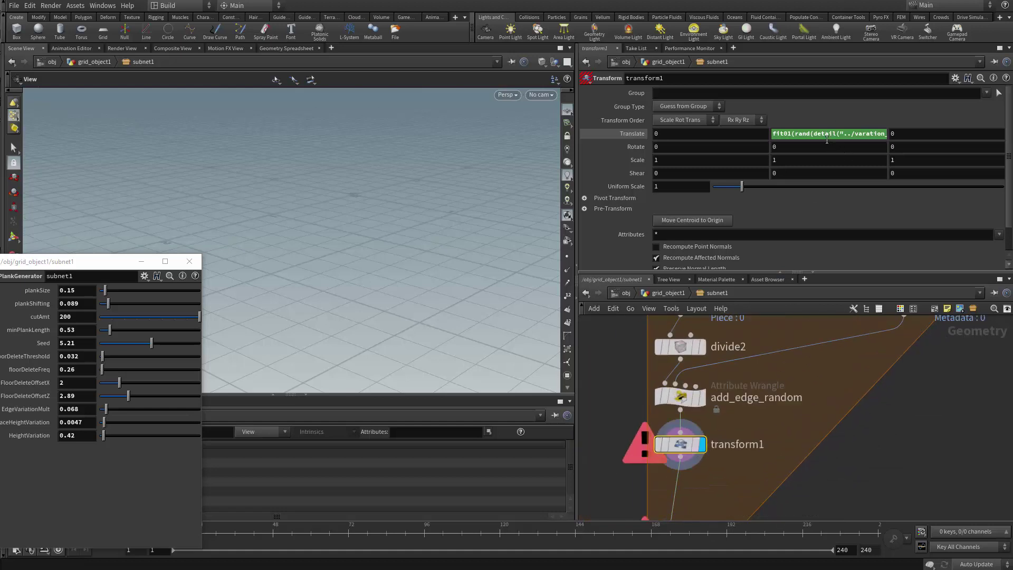
pyautogui.middleClick(684, 445)
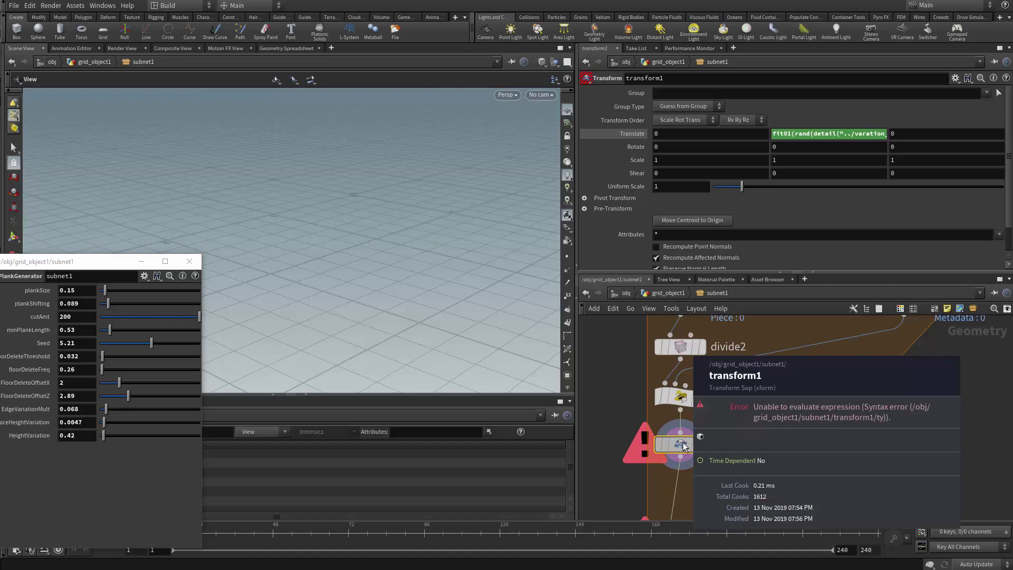
# Reopen transform1's Y translation expression, check its function nesting, brackets and arguments for the syntax error, and close the editor
pyautogui.click(822, 134)
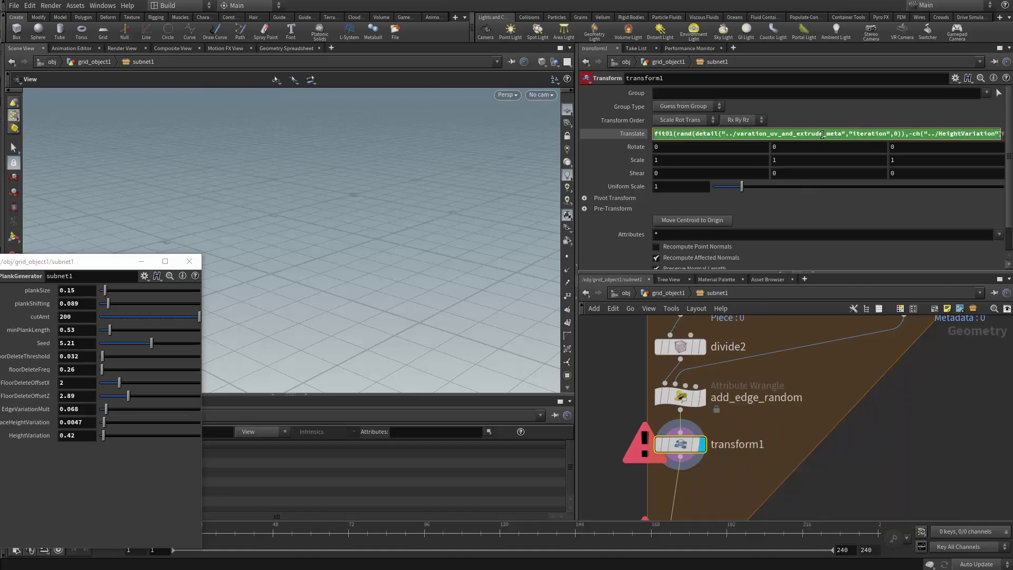
pyautogui.hotkey('alt', 'e')
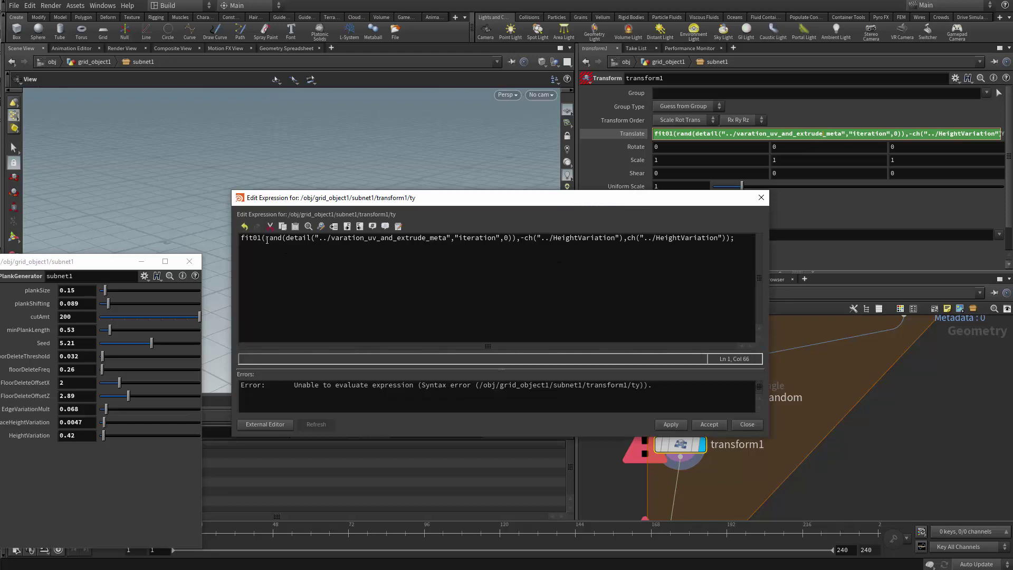
pyautogui.moveTo(265, 238); pyautogui.dragTo(285, 239)
pyautogui.click(285, 239)
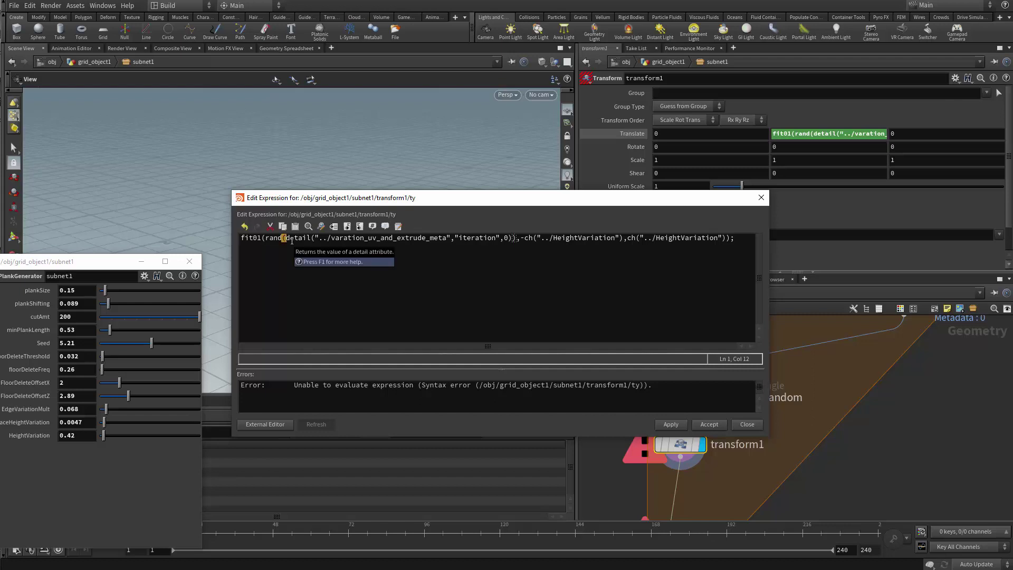
pyautogui.moveTo(285, 239); pyautogui.dragTo(503, 247)
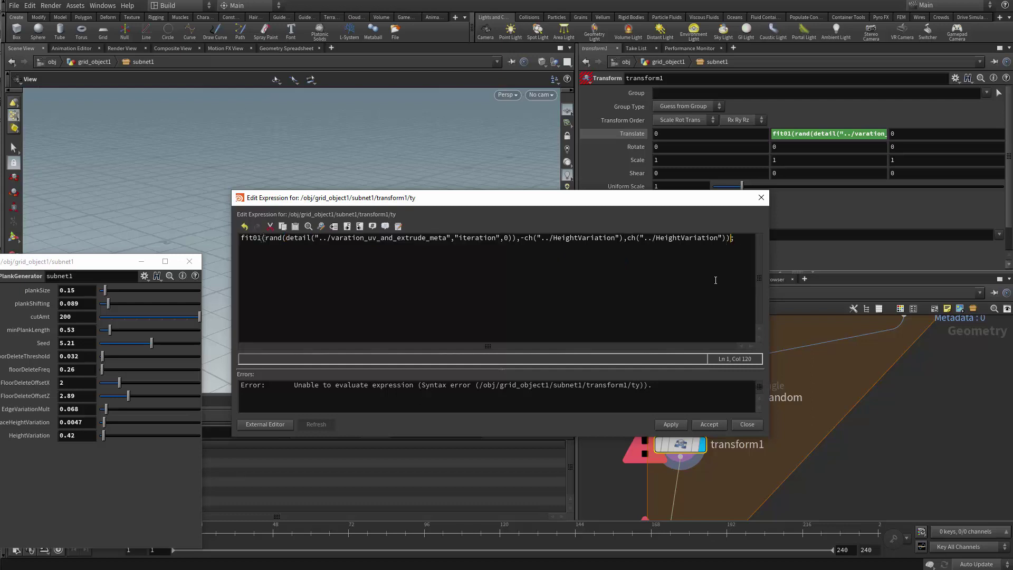
pyautogui.moveTo(745, 240); pyautogui.dragTo(306, 238)
pyautogui.click(285, 238)
pyautogui.click(596, 238)
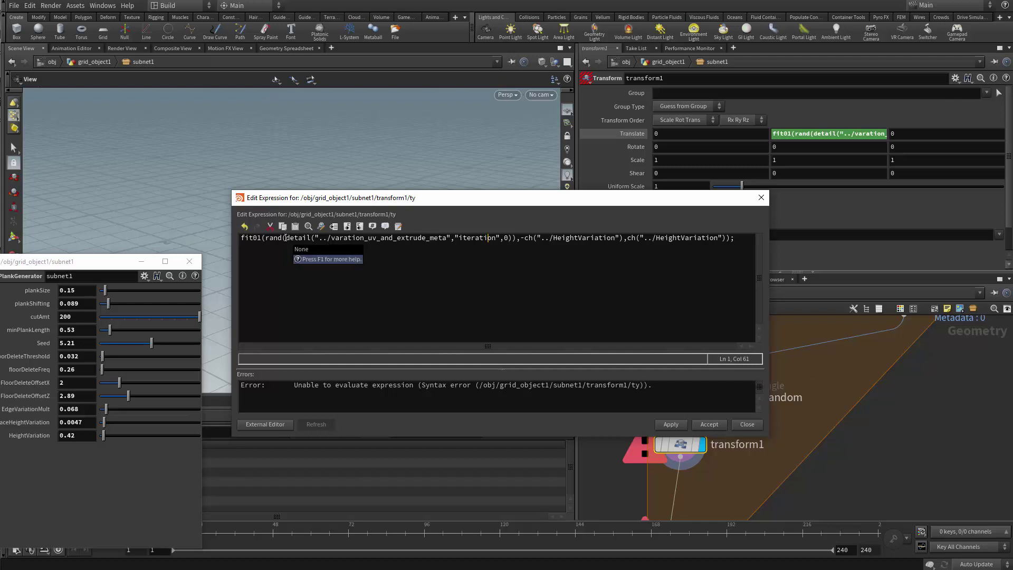
pyautogui.click(285, 238)
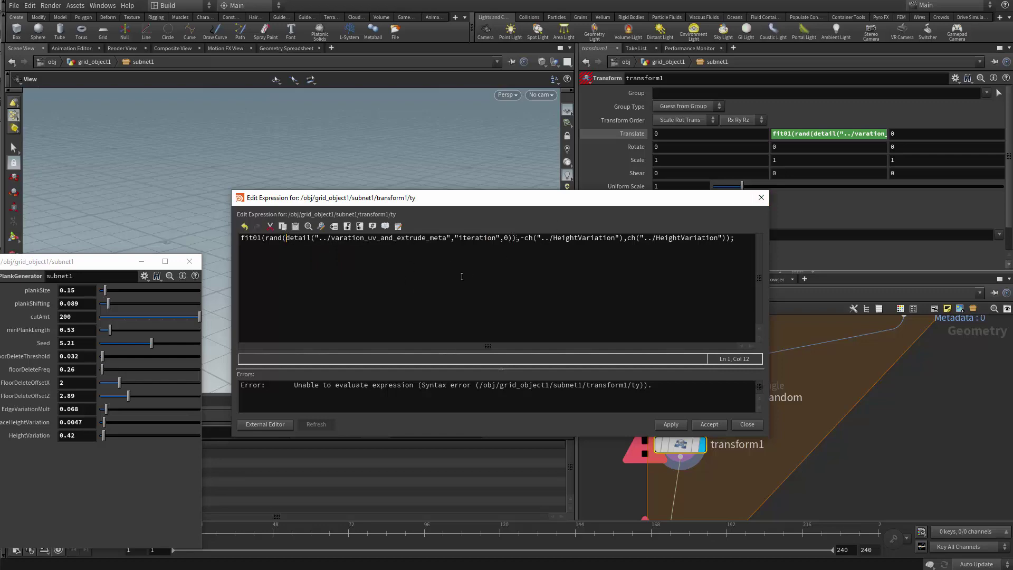
pyautogui.moveTo(573, 201); pyautogui.dragTo(470, 138)
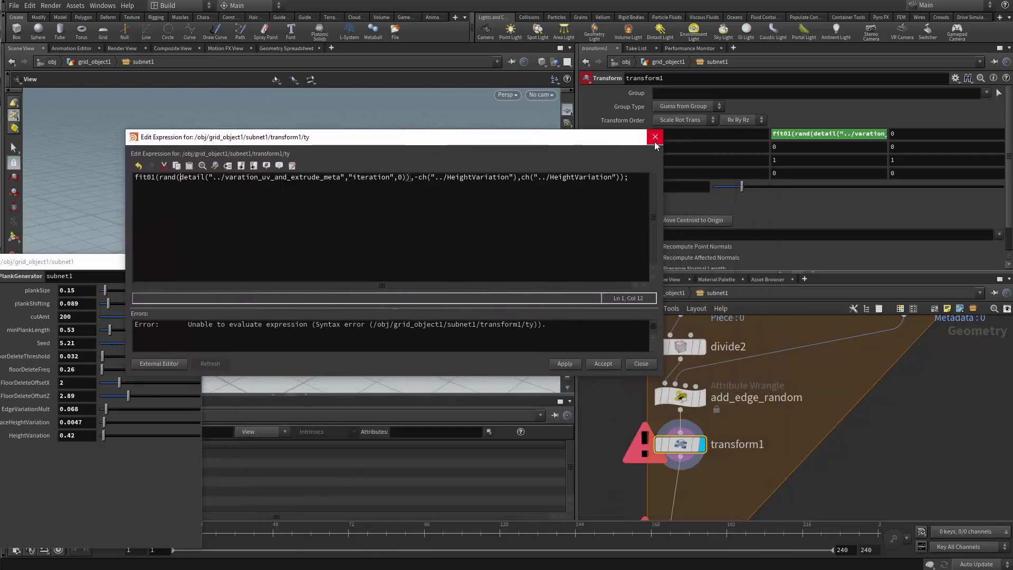
pyautogui.click(655, 137)
# Move transform1 closer to the loop's end block and insert an Attribute Wrangle between add_edge_random and transform1
pyautogui.moveTo(734, 449); pyautogui.dragTo(749, 367, button='middle')
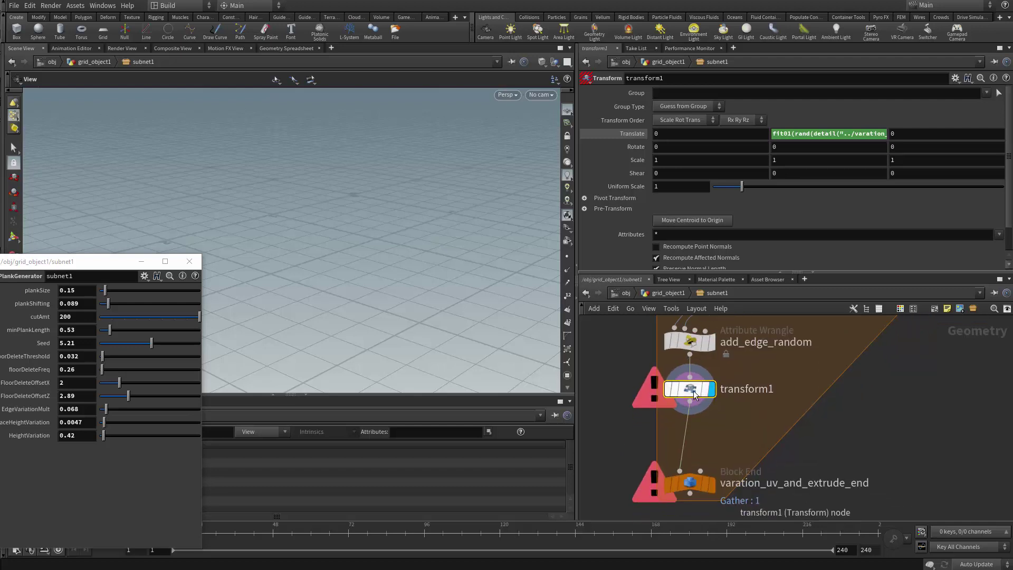
pyautogui.moveTo(694, 395); pyautogui.dragTo(693, 417)
pyautogui.moveTo(692, 417); pyautogui.dragTo(708, 394, button='middle')
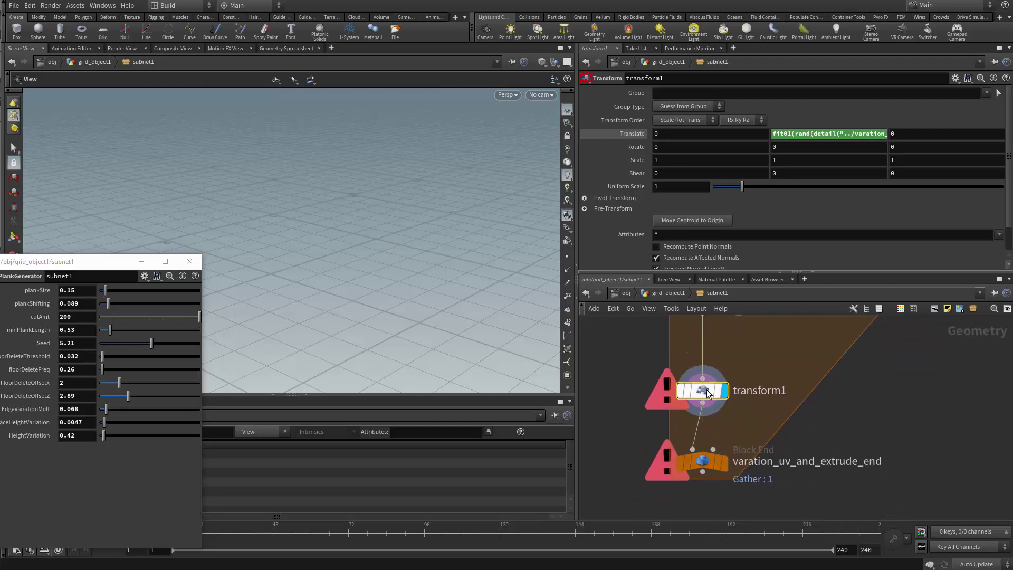
pyautogui.moveTo(732, 335); pyautogui.dragTo(730, 408, button='middle')
pyautogui.press('Tab')
pyautogui.click(820, 337)
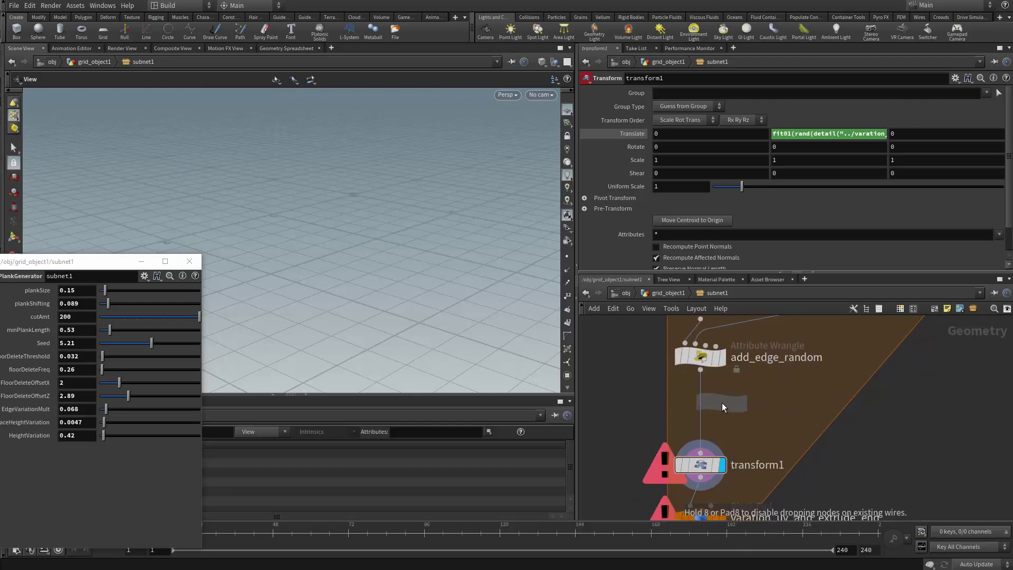
pyautogui.click(722, 403)
pyautogui.doubleClick(709, 404)
pyautogui.press('u')
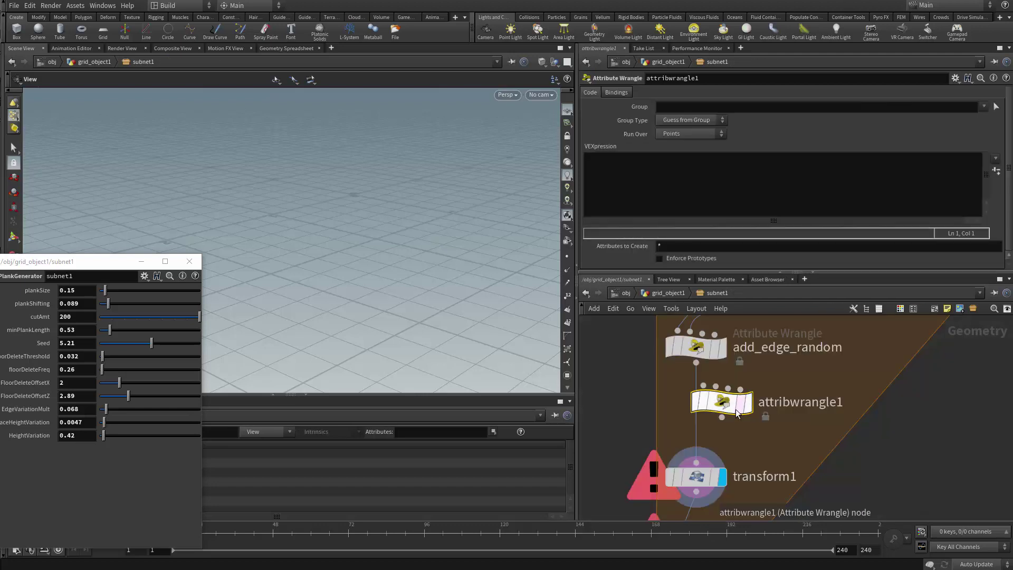
pyautogui.moveTo(727, 441); pyautogui.dragTo(743, 422, button='middle')
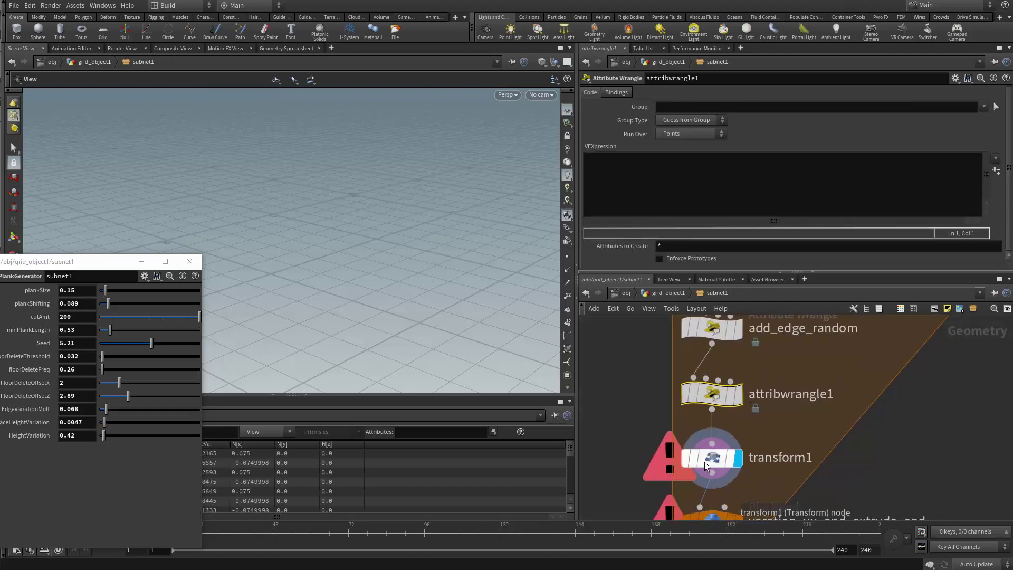
pyautogui.click(704, 458)
pyautogui.scroll(2, 762, 467)
pyautogui.scroll(-3, 762, 467)
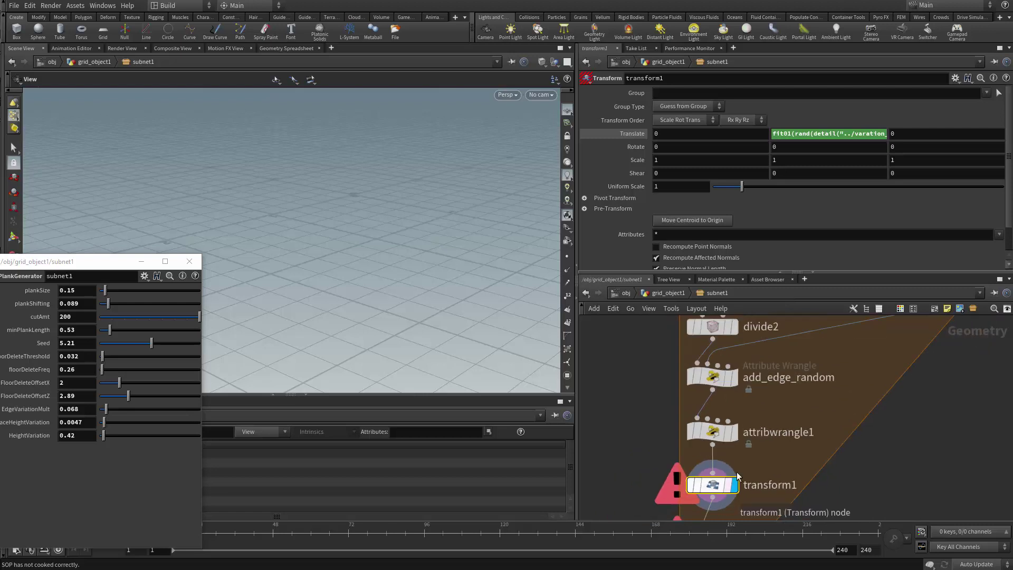
# Set the new Attribute Wrangle to run over Primitives and wire the loop's metadata block into its second input
pyautogui.scroll(1, 737, 472)
pyautogui.click(708, 424)
pyautogui.click(685, 134)
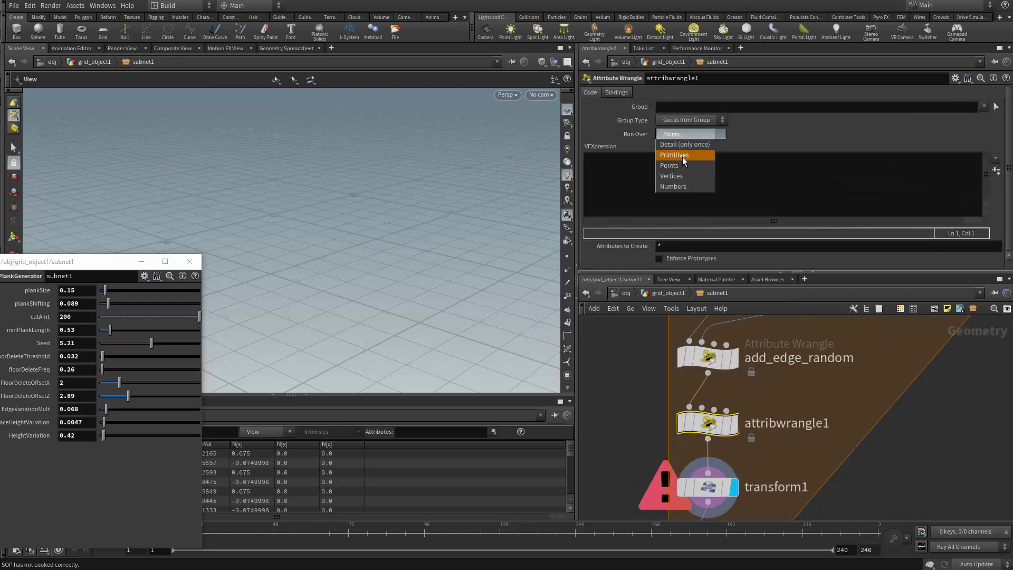
pyautogui.click(682, 156)
pyautogui.scroll(-3, 756, 470)
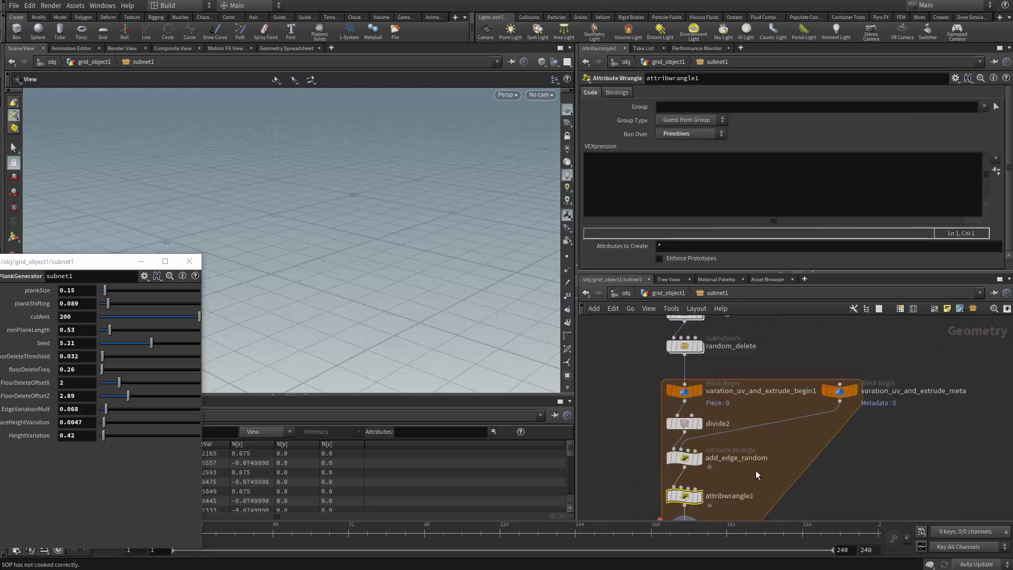
pyautogui.click(839, 401)
pyautogui.click(709, 410)
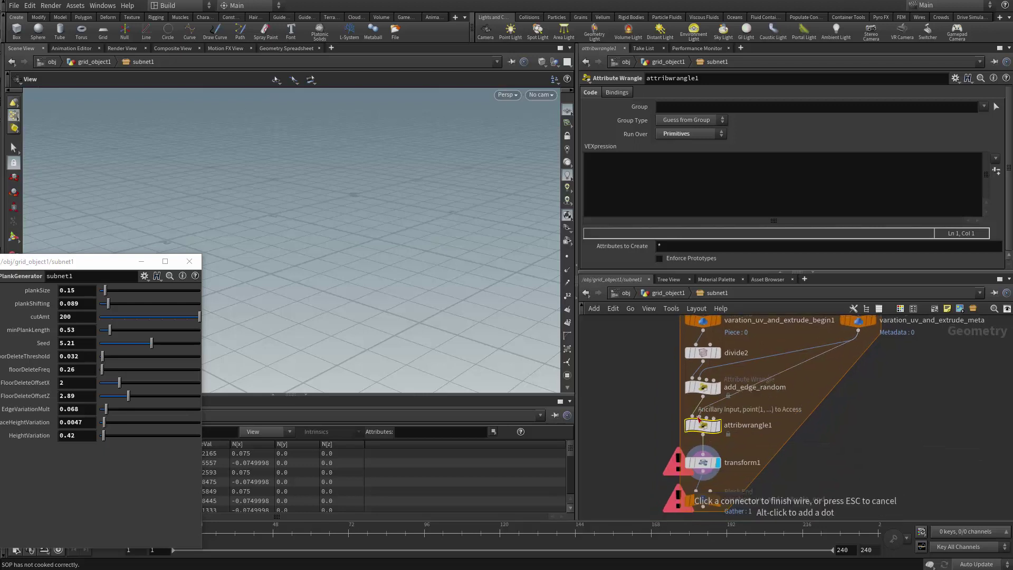
# Rename the new Attribute Wrangle as calculate_rand_offset
pyautogui.scroll(3, 760, 433)
pyautogui.doubleClick(731, 442)
pyautogui.write('calculat')
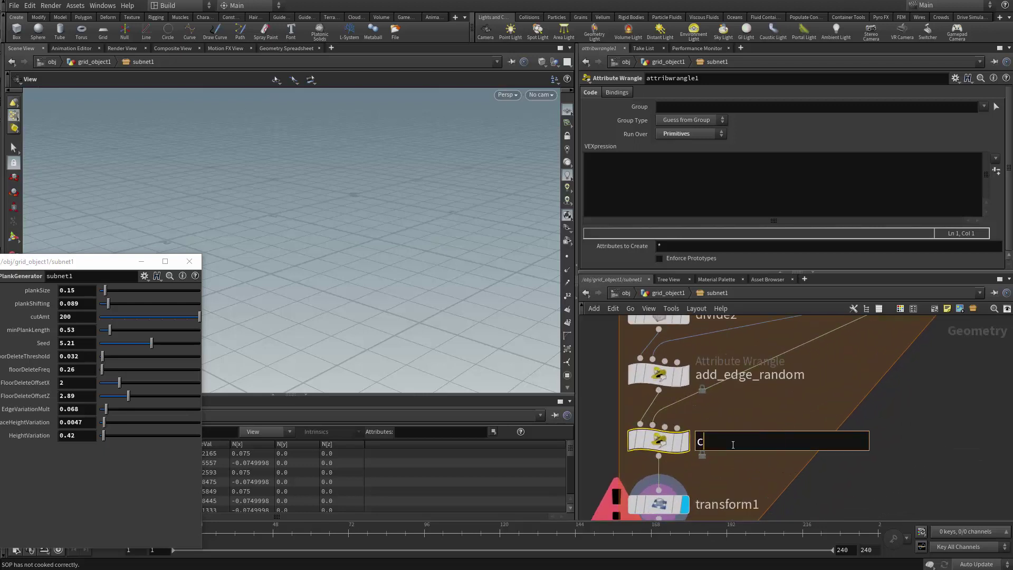
pyautogui.write('e_rand_offset')
pyautogui.press('Return')
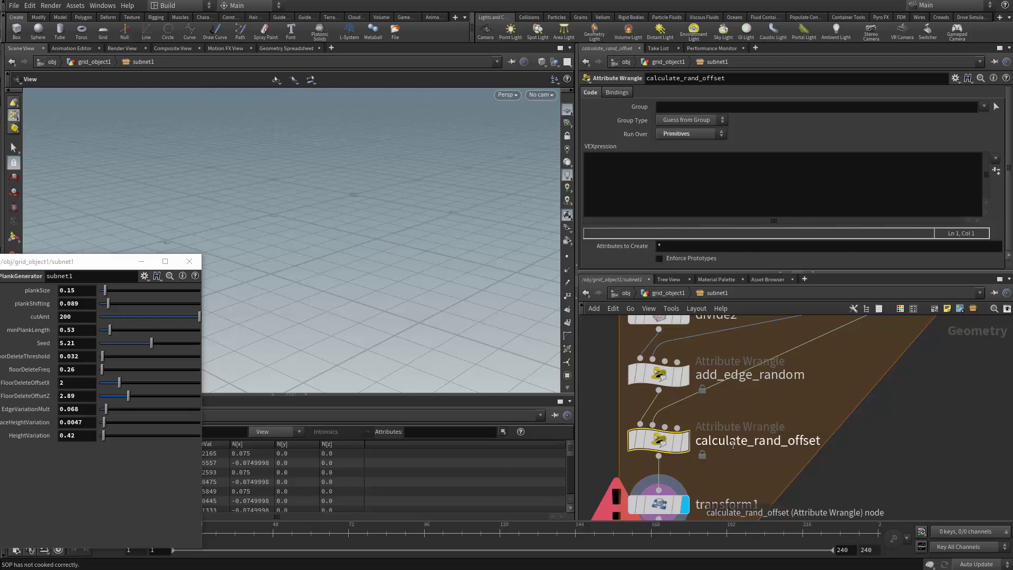
# Declare float HeightVar = ch("HeightVar"); in the wrangle code and create its channel parameter
pyautogui.click(897, 158)
pyautogui.write('float ')
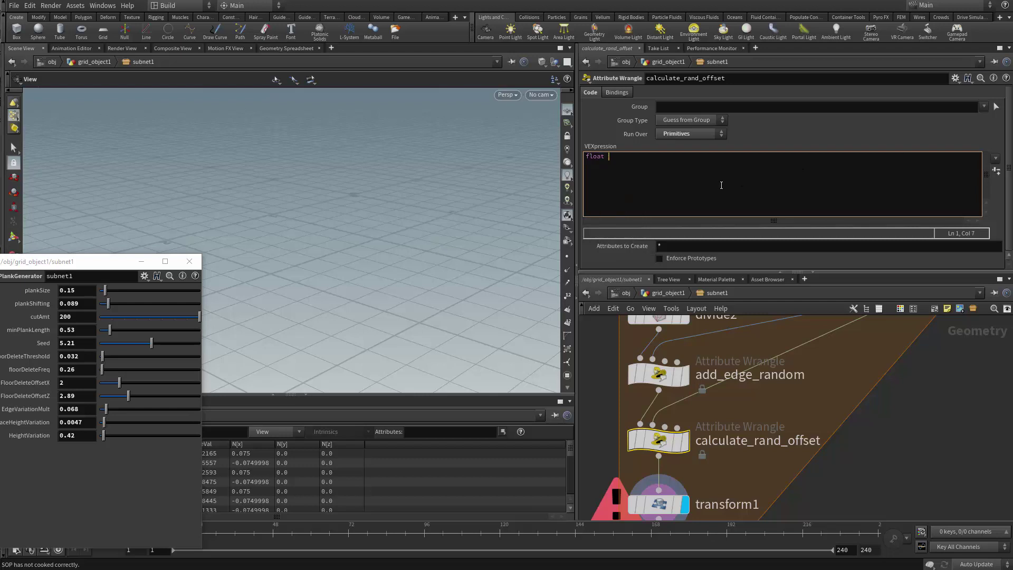
pyautogui.write('HeightVar = ch("HeightVar')
pyautogui.press('End')
pyautogui.write(';')
pyautogui.hotkey('ctrl', 'a')
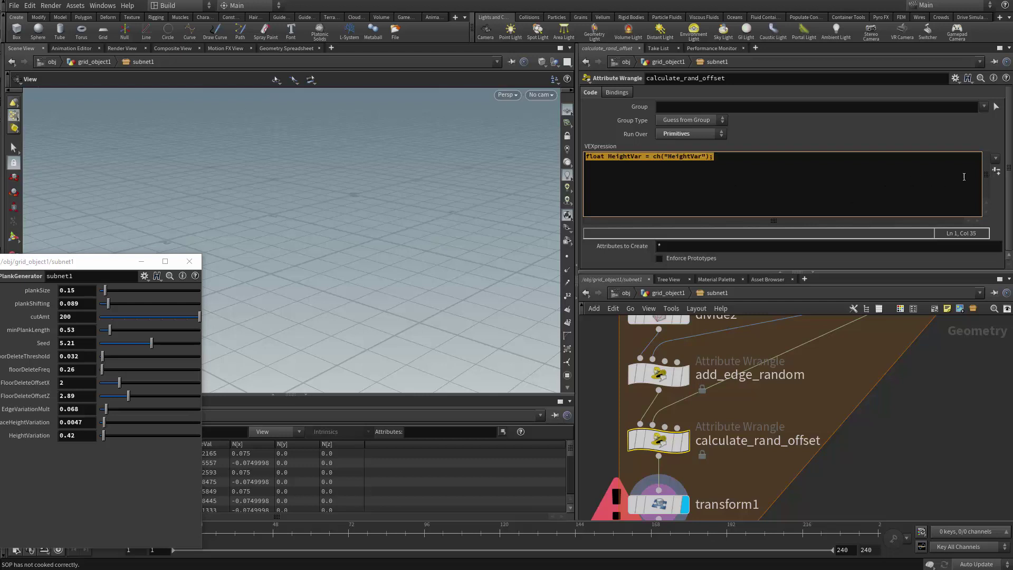
pyautogui.click(996, 171)
# Link the wrangle's Heightvar parameter to the asset's HeightVariation parameter with a relative reference
pyautogui.rightClick(81, 437)
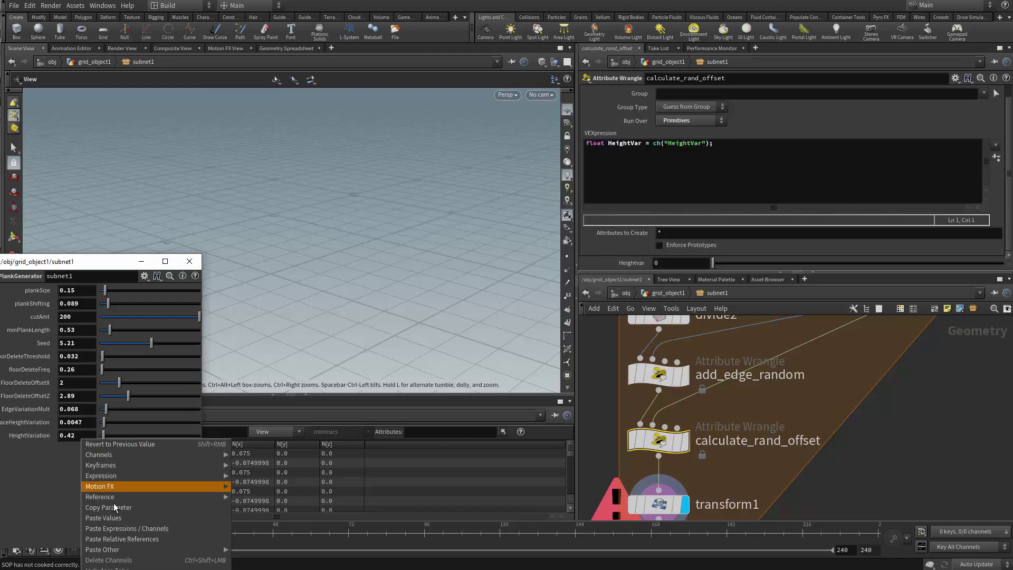
pyautogui.click(111, 507)
pyautogui.rightClick(669, 262)
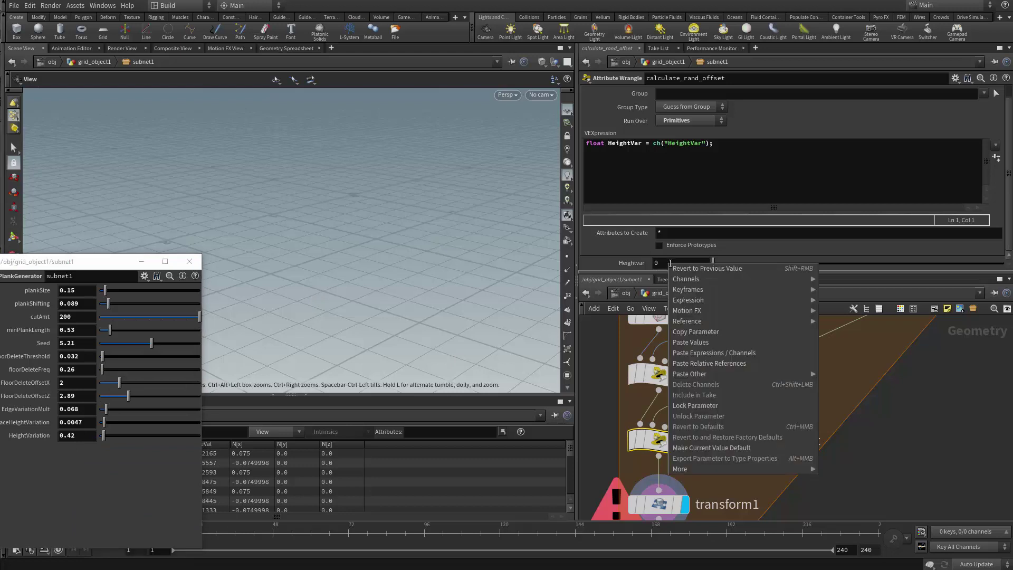
pyautogui.click(704, 333)
pyautogui.rightClick(679, 262)
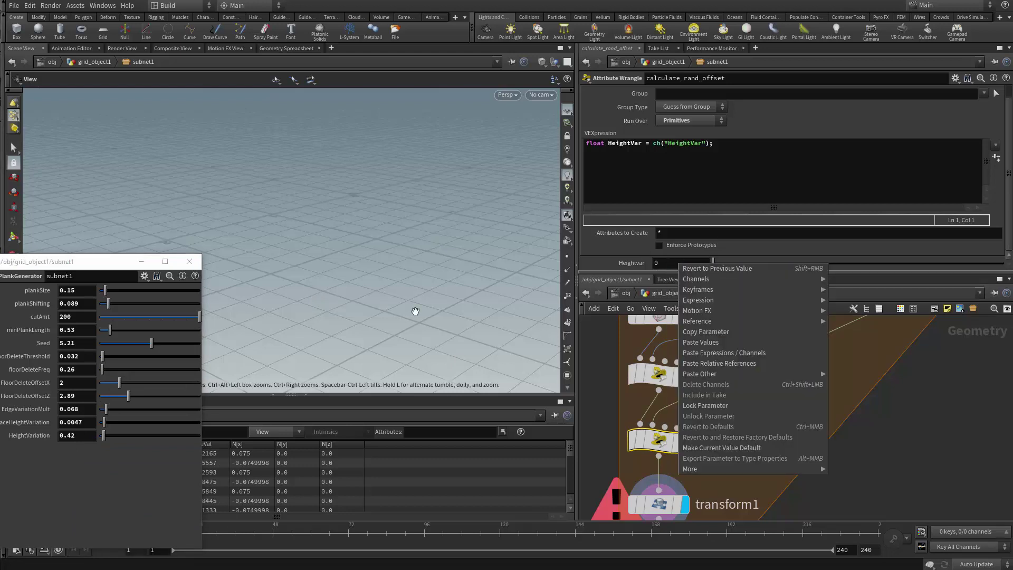
pyautogui.rightClick(79, 437)
pyautogui.rightClick(79, 437)
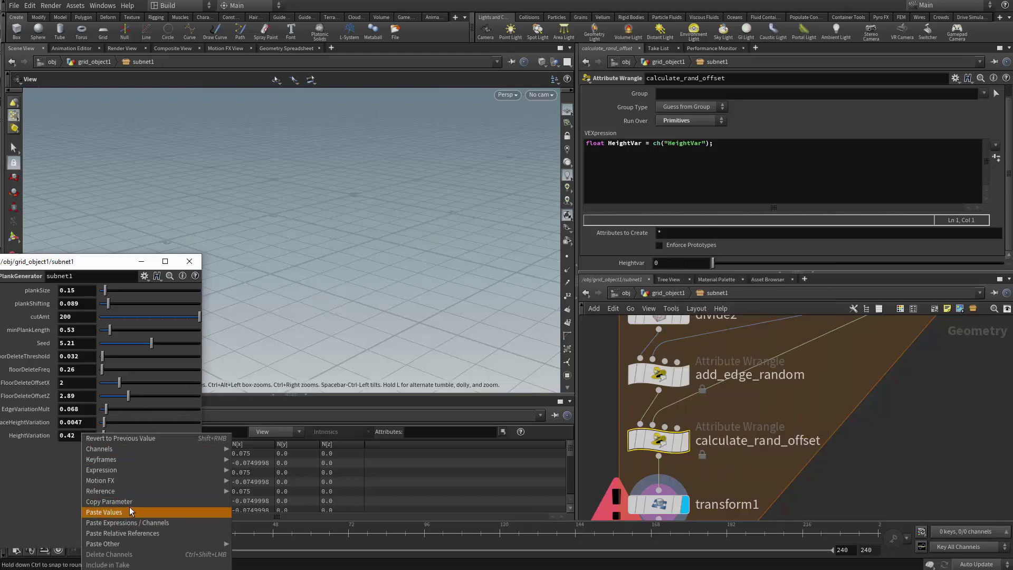
pyautogui.press('Escape')
pyautogui.rightClick(670, 263)
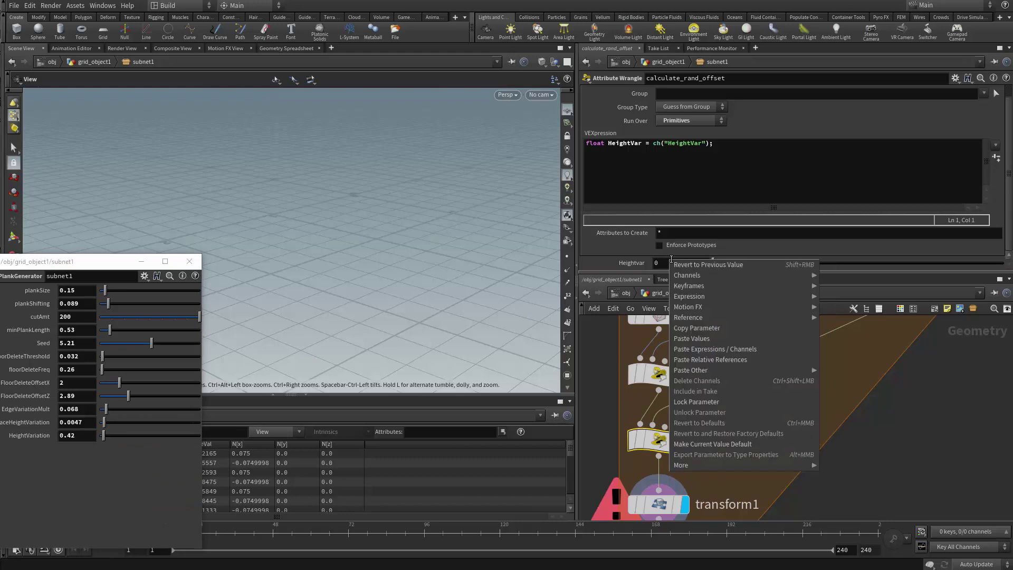
pyautogui.click(711, 361)
# Add a float randHeight line that wraps rand(detail(1,"iteration",0)) in a fit01() call
pyautogui.click(775, 152)
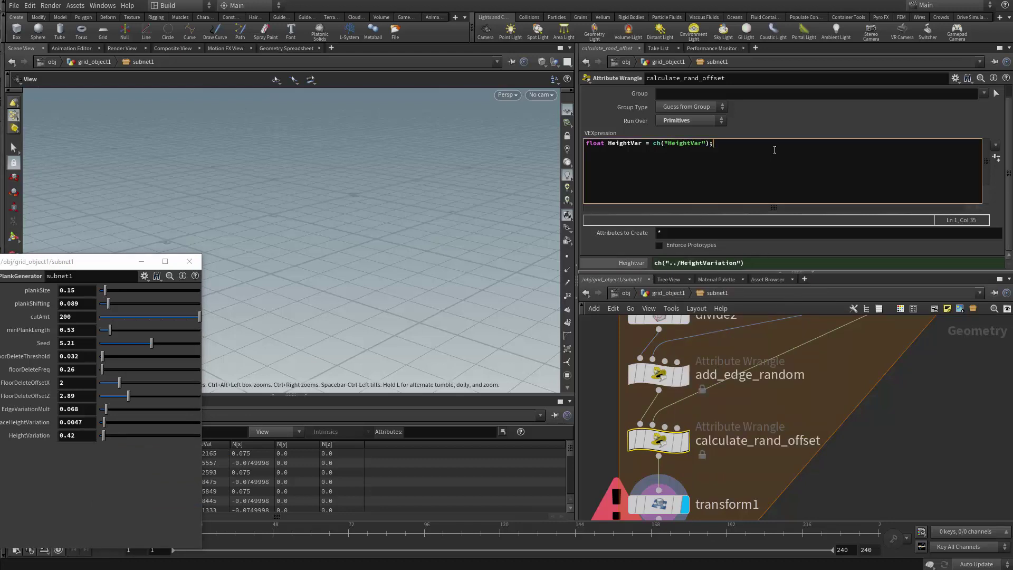
pyautogui.press('Return')
pyautogui.write('float rand =')
pyautogui.write('Height = ')
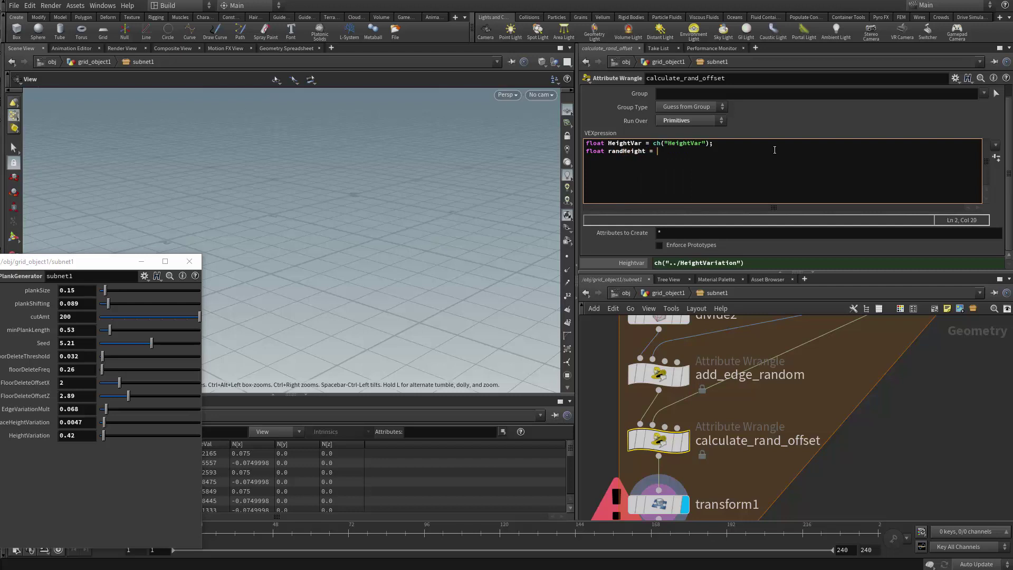
pyautogui.write('rand(detail(')
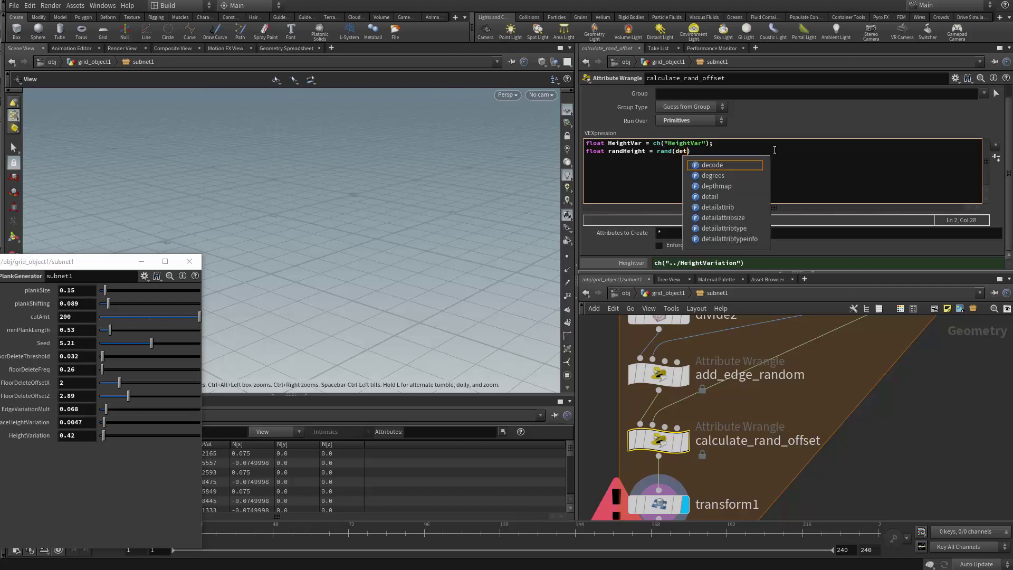
pyautogui.write('1,"itera')
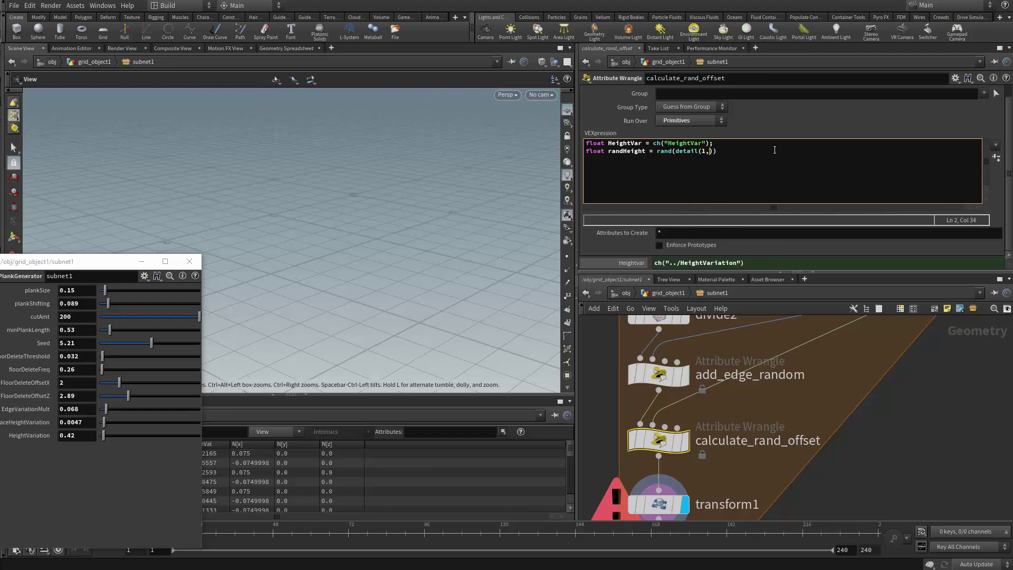
pyautogui.write('tion",0)),')
pyautogui.hotkey('ctrl', 'Left')
pyautogui.write('fit01(')
pyautogui.press('End')
pyautogui.write(')')
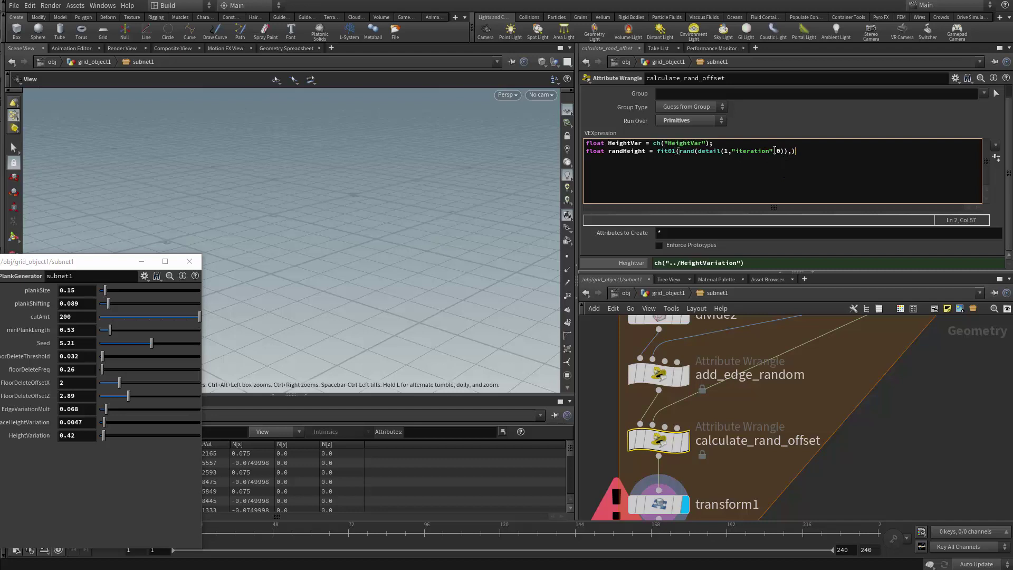
# Complete the fit01() range with -HeightVar and HeightVar, and turn the variable into the attribute f@randHeight
pyautogui.write(';')
pyautogui.write('Height')
pyautogui.write('Var,')
pyautogui.write('HeightVar')
pyautogui.write('-')
pyautogui.press('Left')
pyautogui.press('Left')
pyautogui.press('Left')
pyautogui.press('Left')
pyautogui.press('Left')
pyautogui.press('Left')
pyautogui.press('Left')
pyautogui.press('Left')
pyautogui.press('Left')
pyautogui.press('Left')
pyautogui.press('Left')
pyautogui.press('Left')
pyautogui.press('Left')
pyautogui.press('BackSpace')
pyautogui.press('BackSpace')
pyautogui.press('BackSpace')
pyautogui.press('BackSpace')
pyautogui.press('BackSpace')
pyautogui.press('BackSpace')
pyautogui.write('f@')
pyautogui.hotkey('ctrl', 'a')
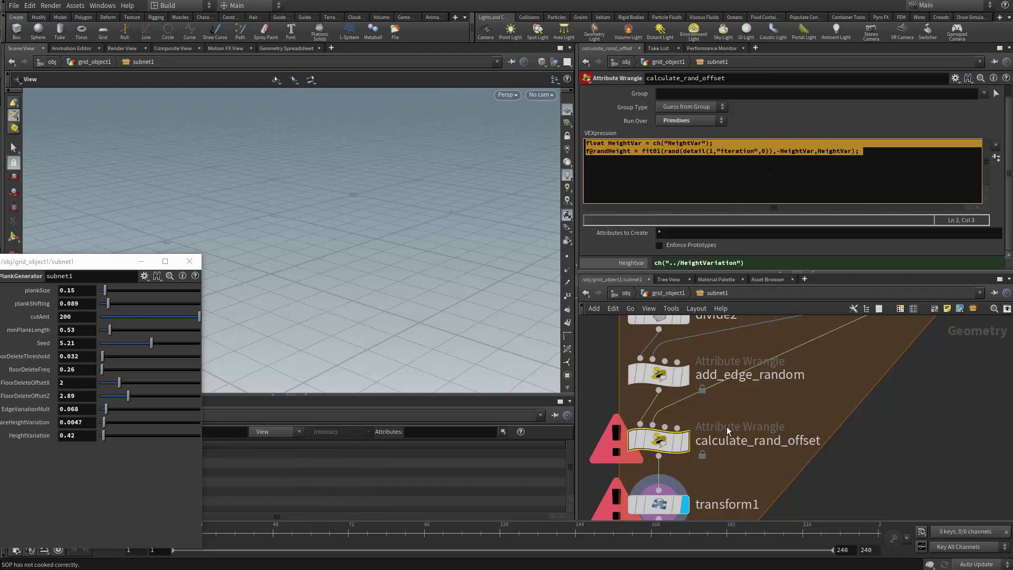
# Display calculate_rand_offset, check the error on its rand() call, and remove the nested detail() call
pyautogui.click(684, 440)
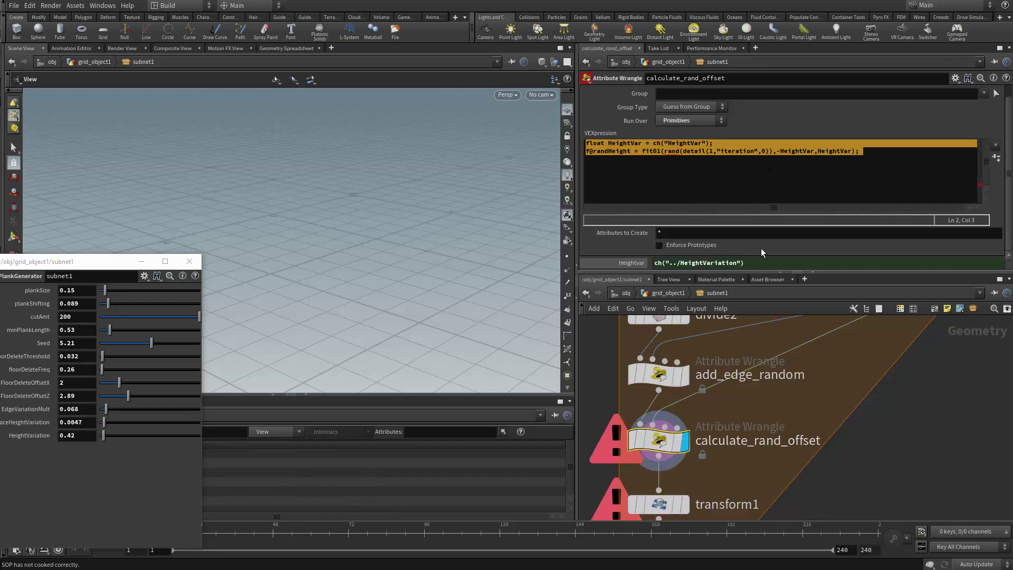
pyautogui.click(836, 169)
pyautogui.moveTo(671, 153)
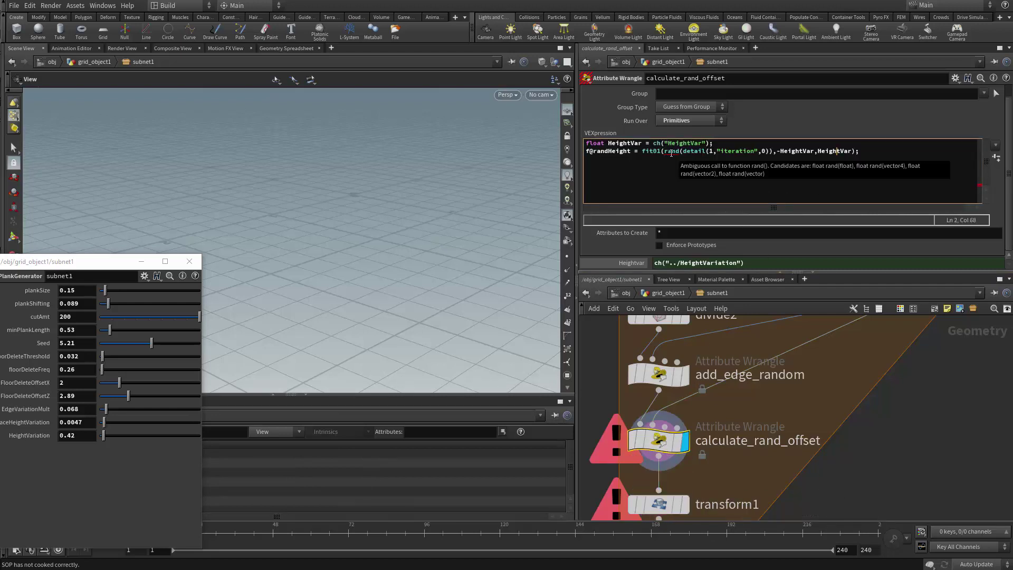
pyautogui.moveTo(768, 151); pyautogui.dragTo(684, 152)
pyautogui.press('BackSpace')
pyautogui.click(732, 147)
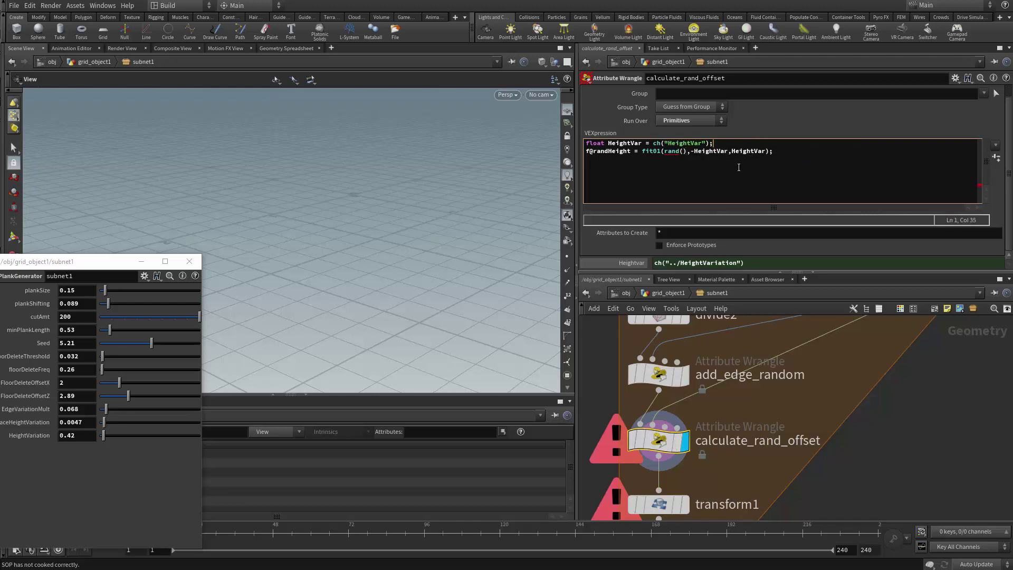
# Insert the line int currentIter = detail(1,"iteration",0); below the HeightVar declaration
pyautogui.press('Return')
pyautogui.write('float')
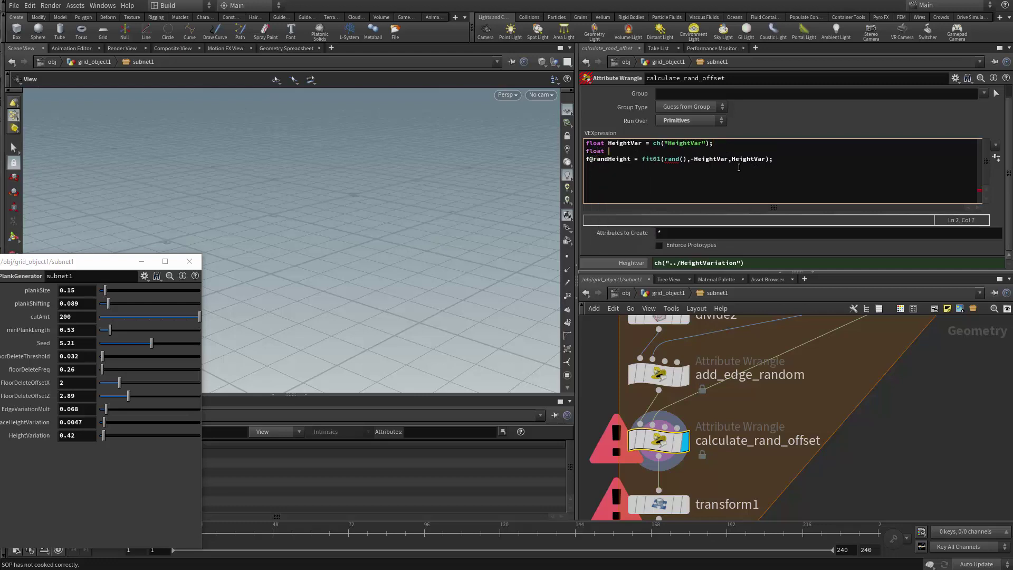
pyautogui.press('BackSpace')
pyautogui.press('BackSpace')
pyautogui.press('BackSpace')
pyautogui.press('BackSpace')
pyautogui.press('BackSpace')
pyautogui.press('BackSpace')
pyautogui.write('int ')
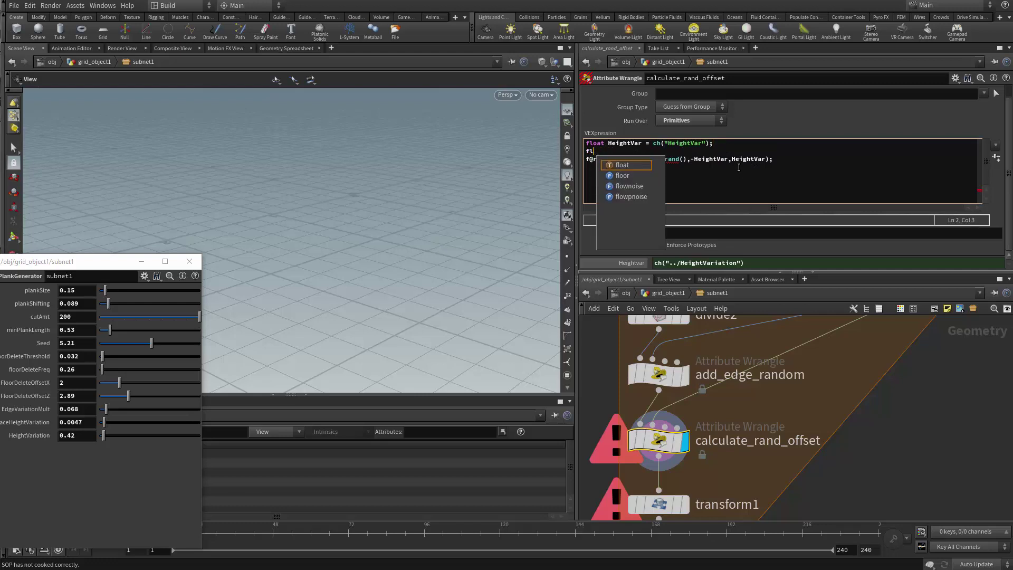
pyautogui.write('current')
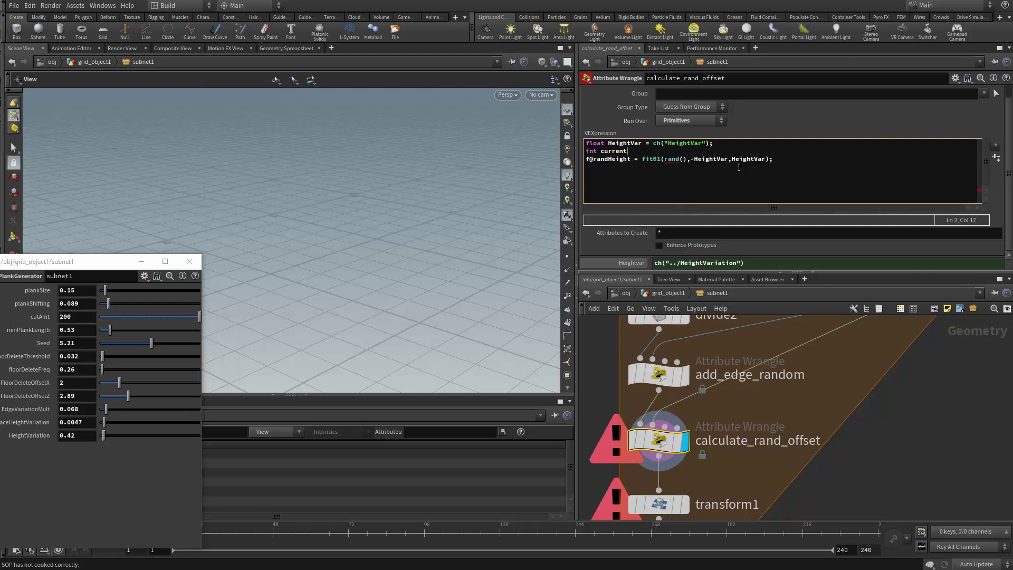
pyautogui.write('Iter = detail(1,"iteration",0);')
# Use currentIter as the argument of rand() in the randHeight line
pyautogui.click(620, 152)
pyautogui.doubleClick(618, 152)
pyautogui.hotkey('ctrl', 'c')
pyautogui.click(682, 160)
pyautogui.hotkey('ctrl', 'v')
pyautogui.hotkey('ctrl', 'a')
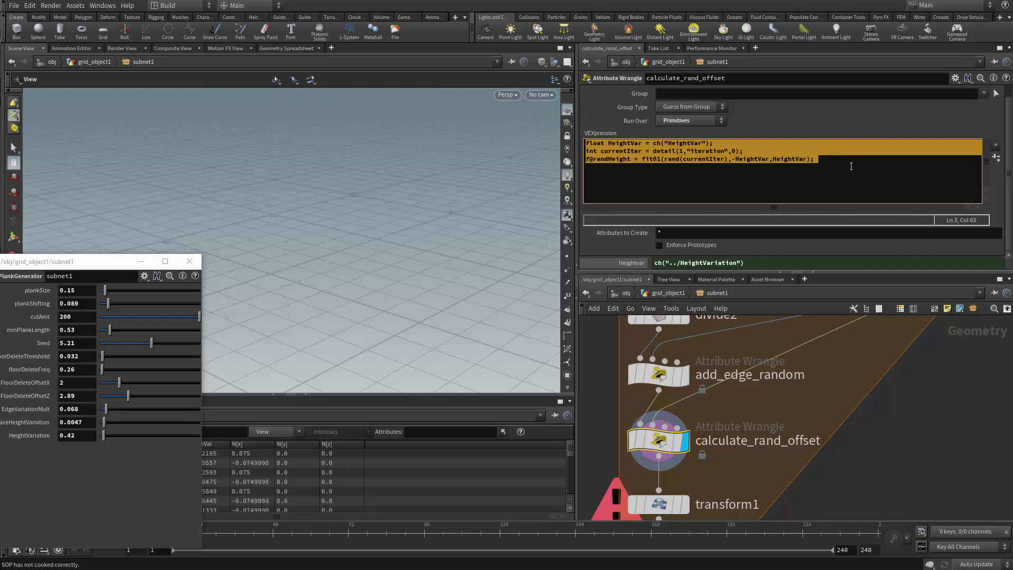
# Move the asset parameter window out of the way and examine the randHeight primitive attribute in the Geometry Spreadsheet
pyautogui.moveTo(86, 268); pyautogui.dragTo(0, 380)
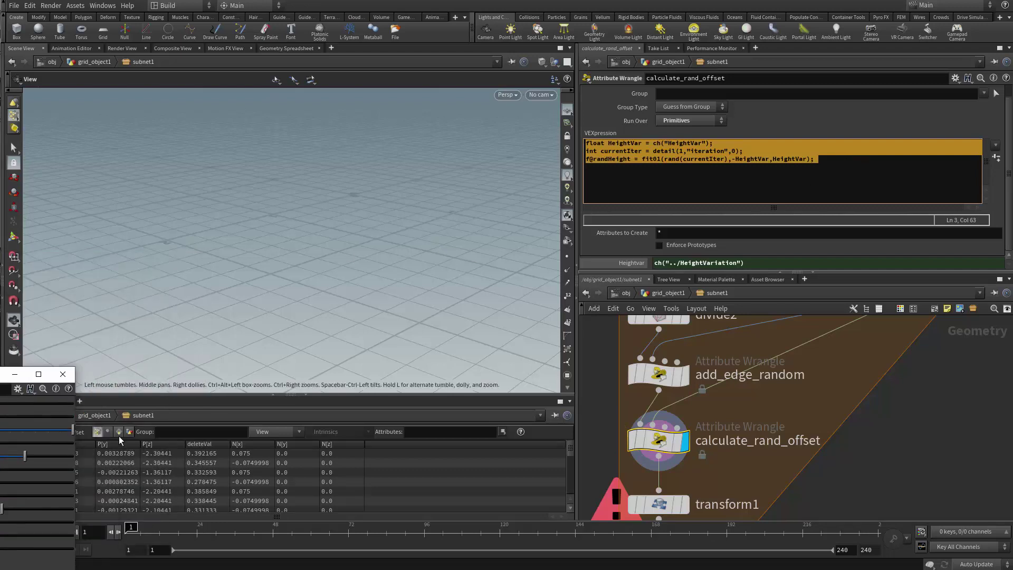
pyautogui.click(118, 432)
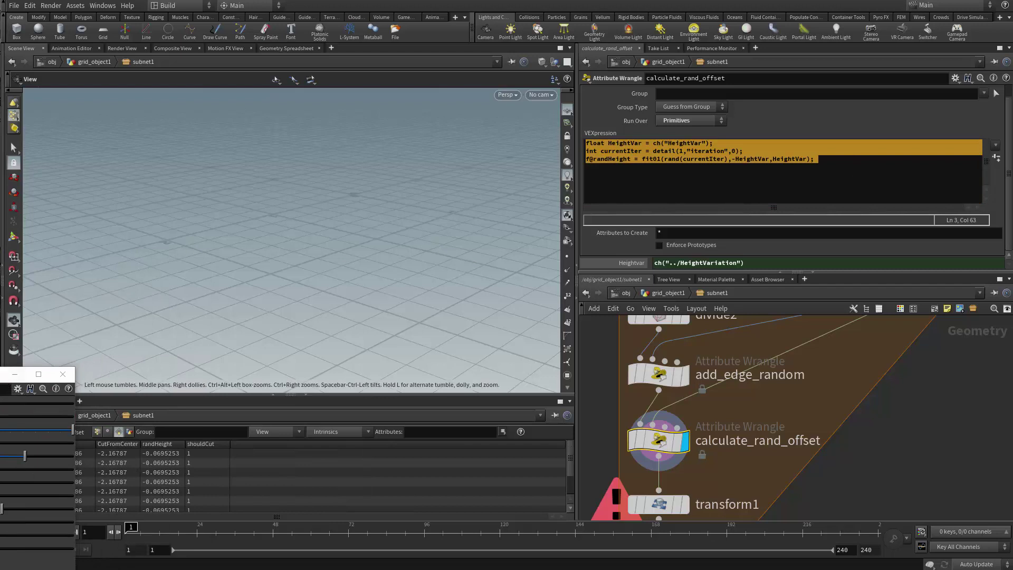
pyautogui.click(14, 373)
pyautogui.scroll(-3, 164, 470)
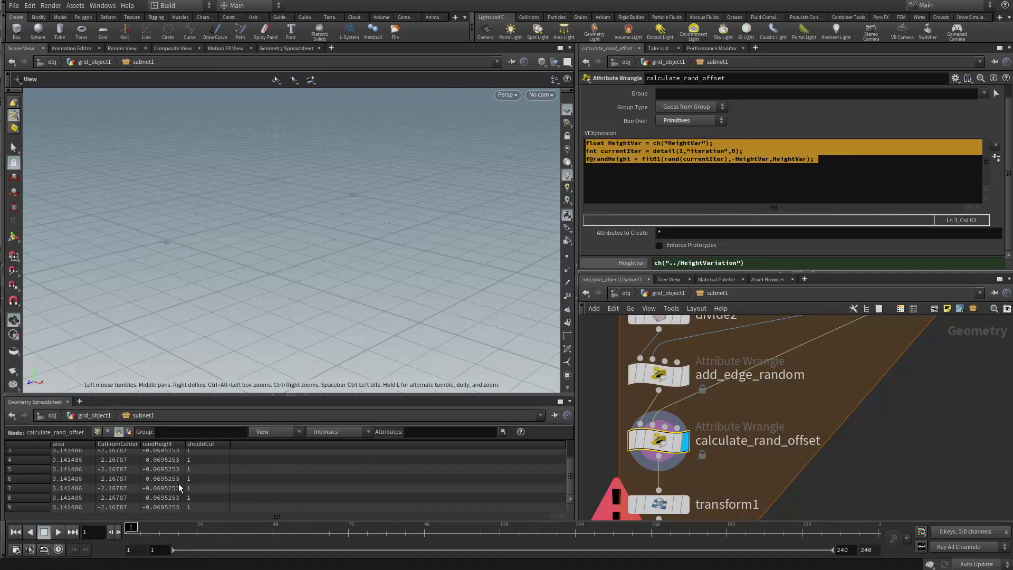
pyautogui.scroll(3, 165, 480)
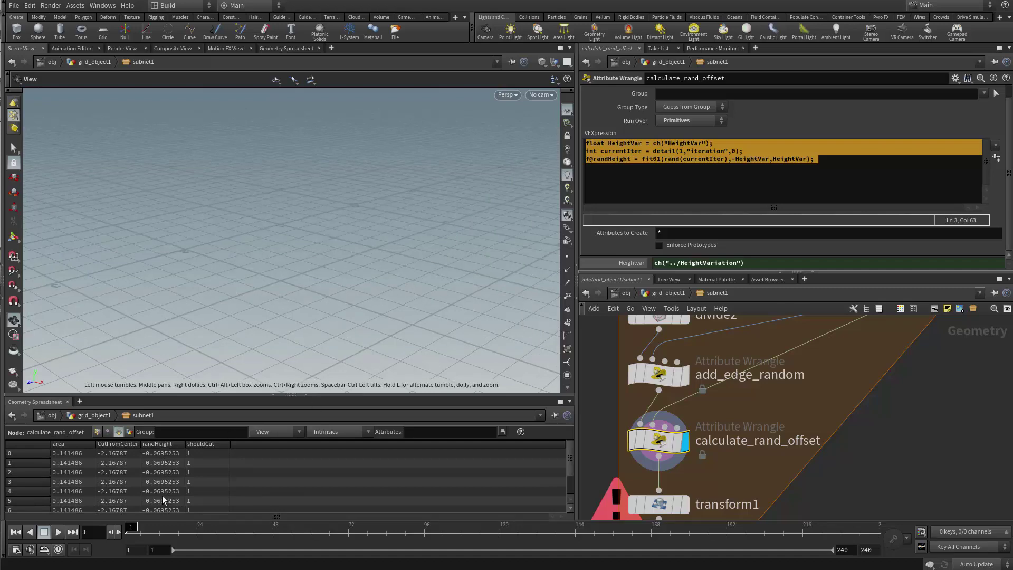
# Show the asset's parameter window and set transform1's Y translation to the expression prim(opinputpath(".",0),0,"randHeight",0)
pyautogui.hotkey('shift', 'p')
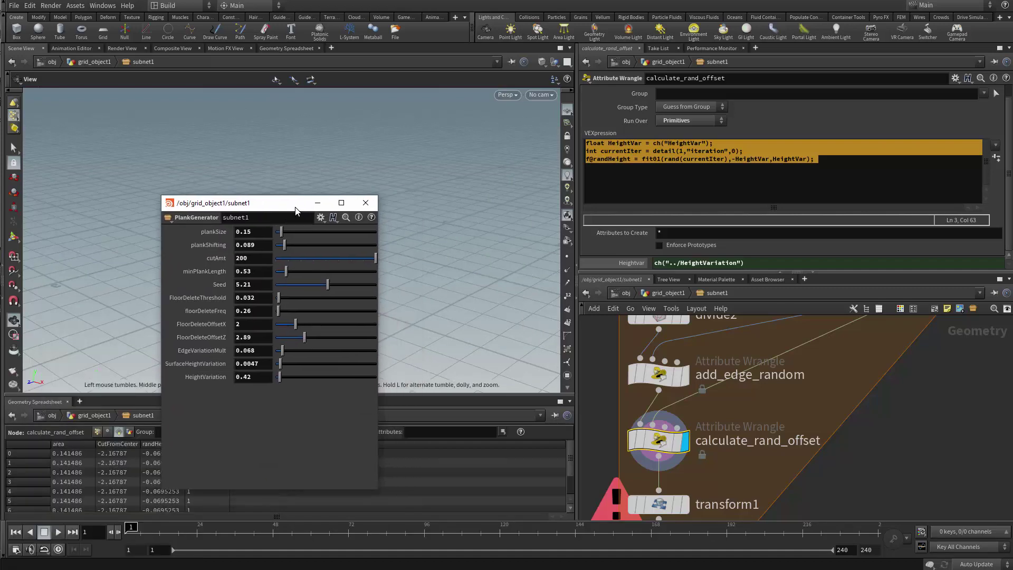
pyautogui.scroll(-2, 726, 467)
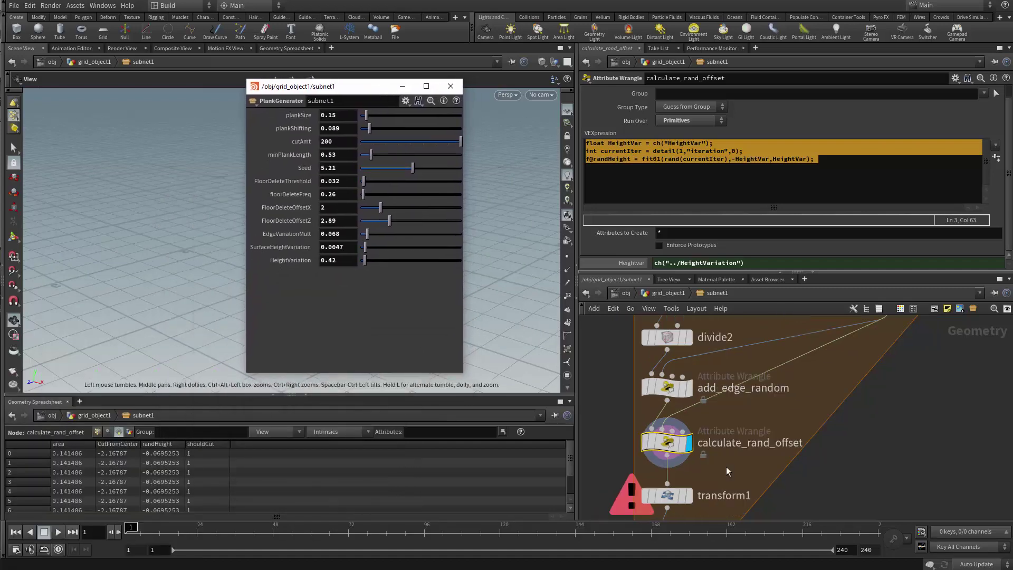
pyautogui.scroll(3, 701, 475)
pyautogui.click(687, 482)
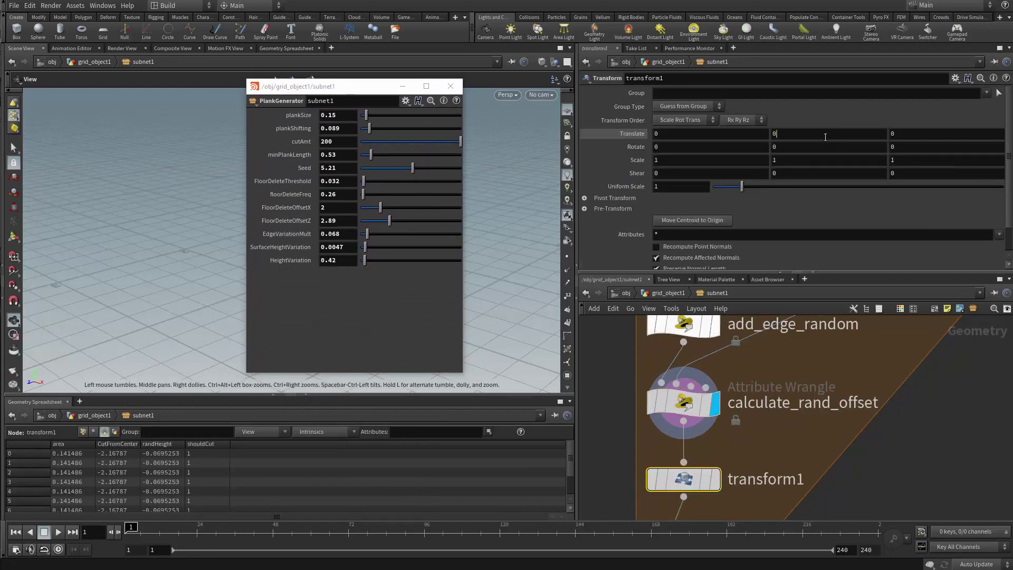
pyautogui.write('p')
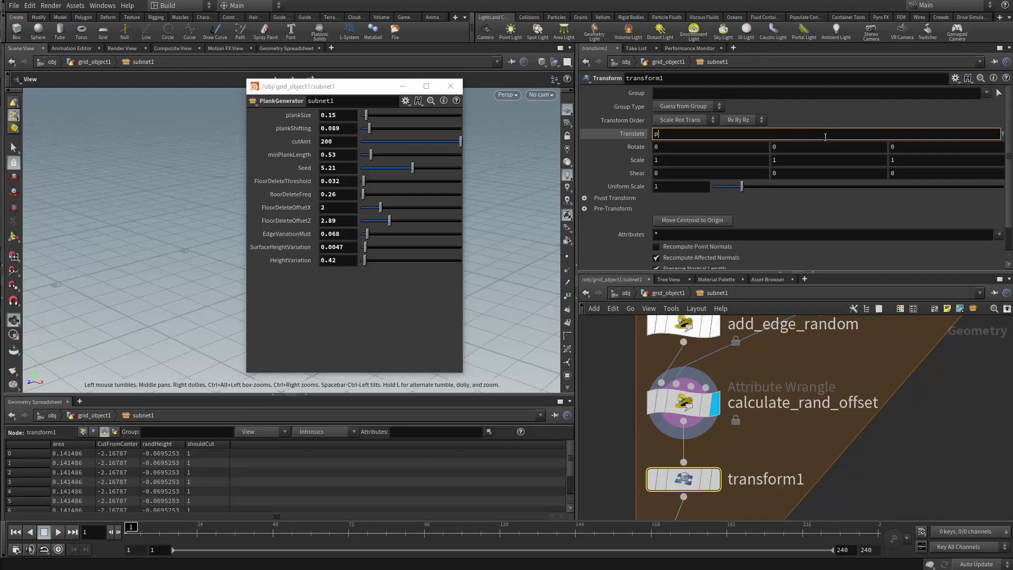
pyautogui.write('rim()o')
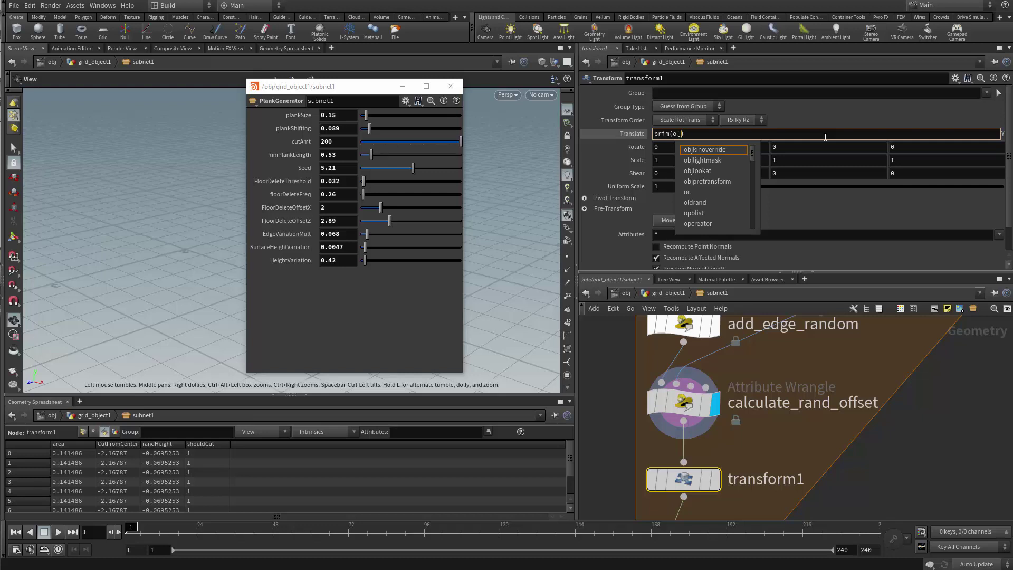
pyautogui.write('pinputpath')
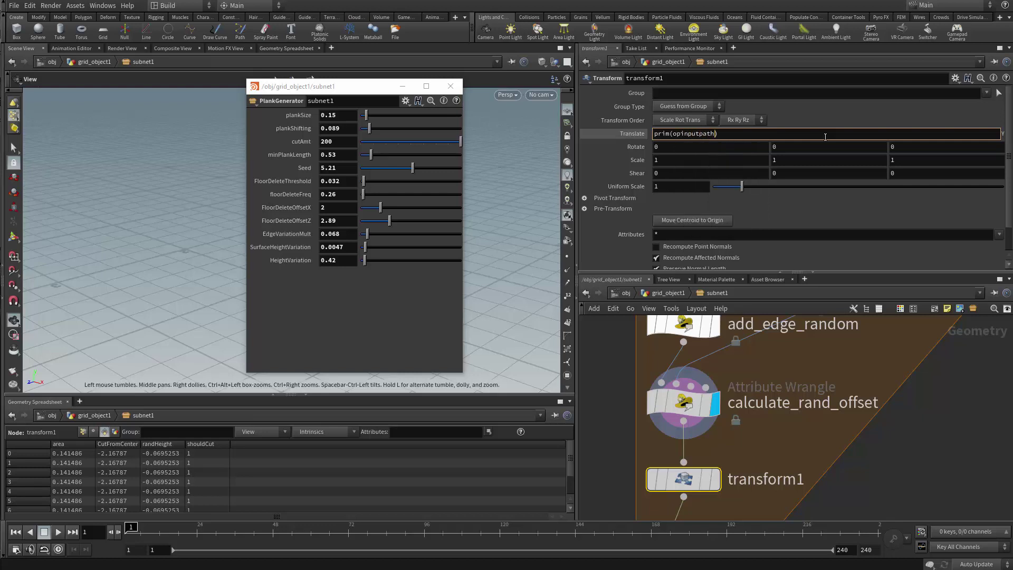
pyautogui.write('(".')
pyautogui.write(',0),')
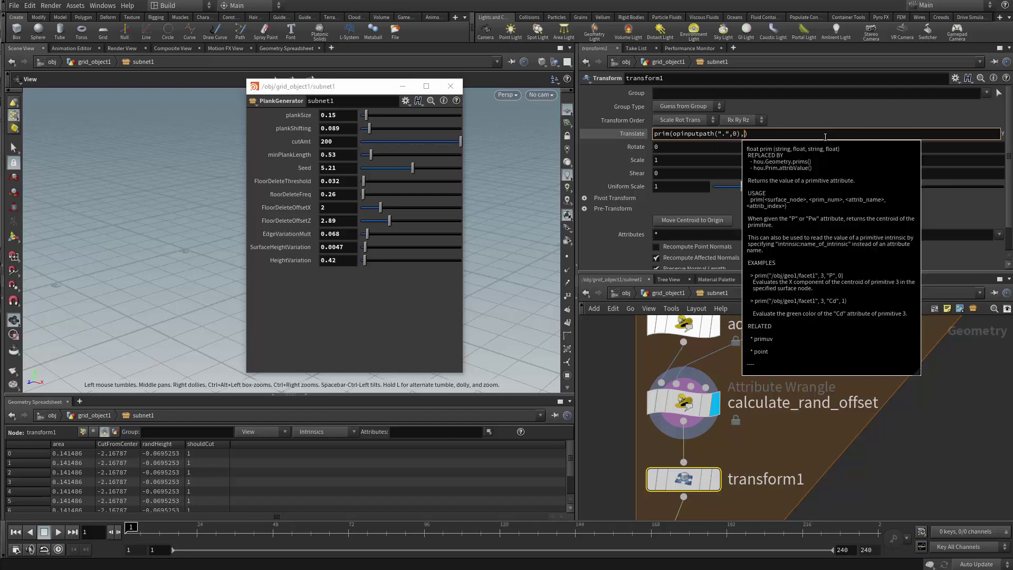
pyautogui.write('0,"randHeight')
pyautogui.write('",')
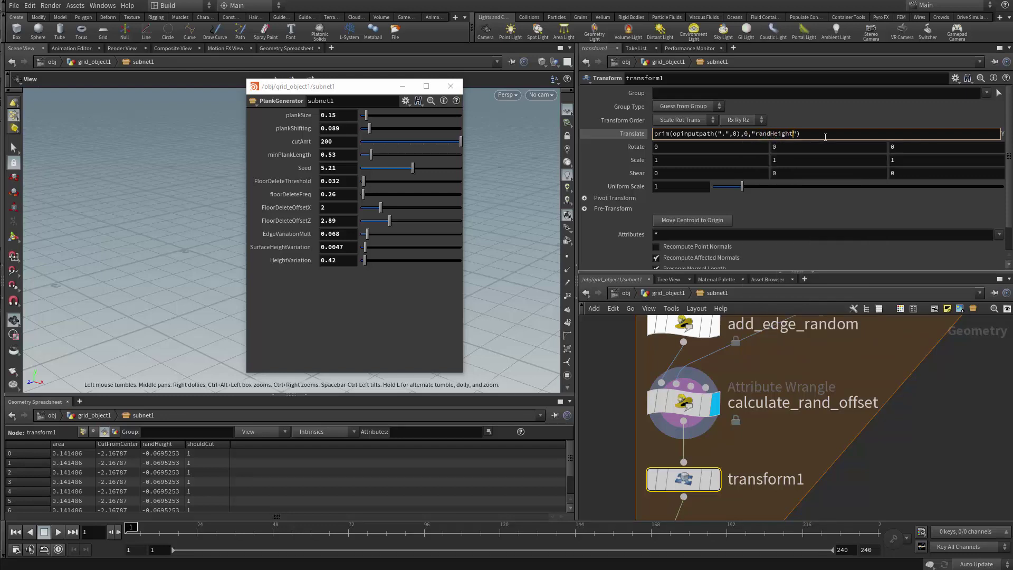
pyautogui.write('0')
pyautogui.press('Return')
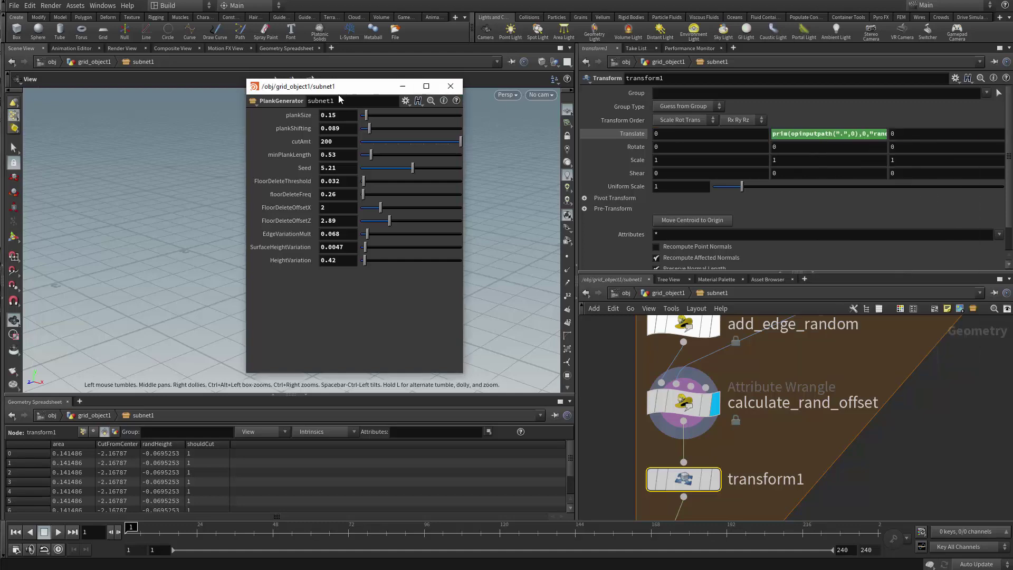
# Display transform1, switch the display to the varation_uv_and_extrude_end block, and set HeightVariation to 0
pyautogui.moveTo(338, 87); pyautogui.dragTo(151, 219)
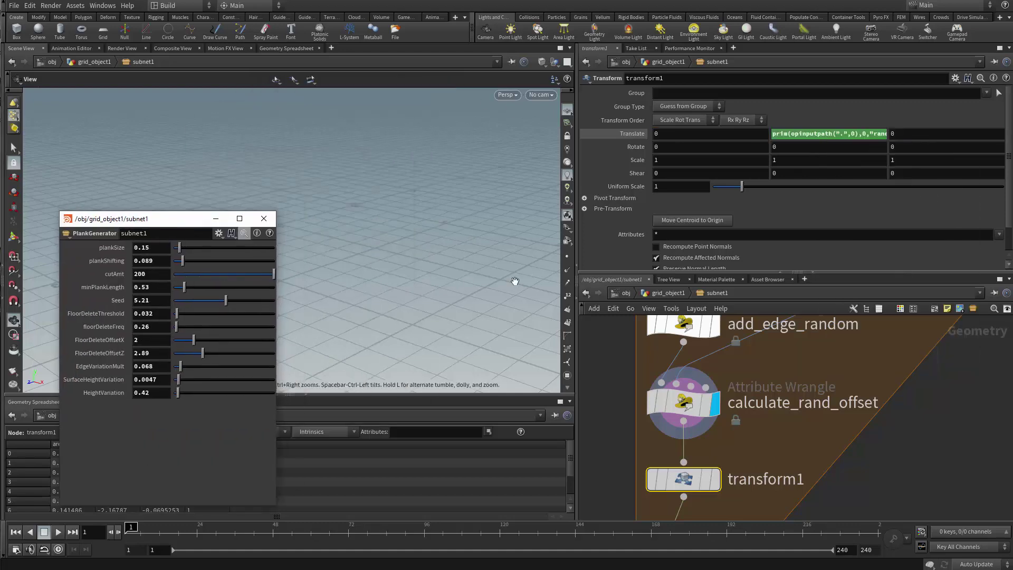
pyautogui.click(713, 480)
pyautogui.moveTo(435, 159); pyautogui.dragTo(364, 179)
pyautogui.scroll(-3, 789, 458)
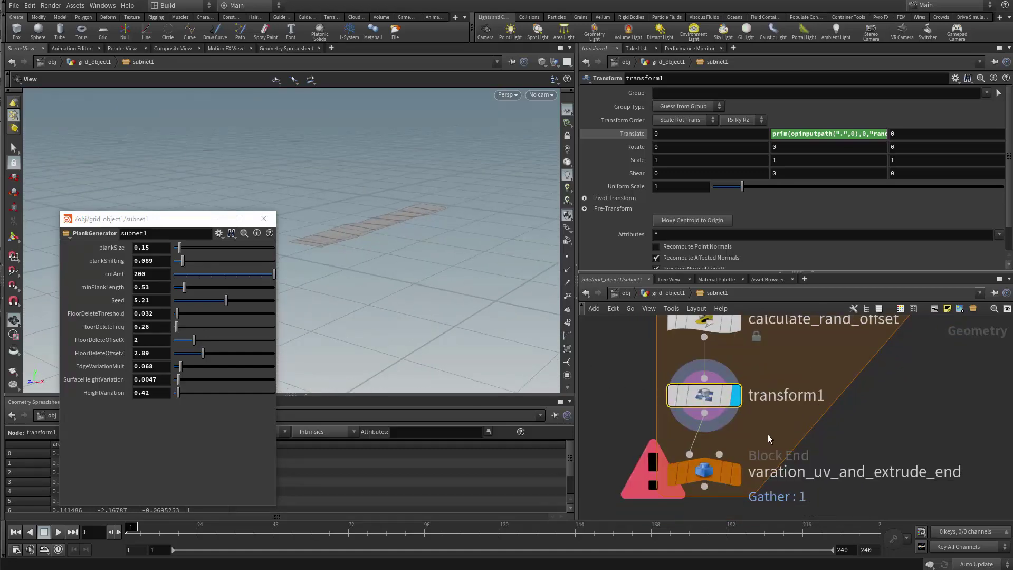
pyautogui.click(731, 481)
pyautogui.moveTo(387, 207); pyautogui.dragTo(323, 235, button='right')
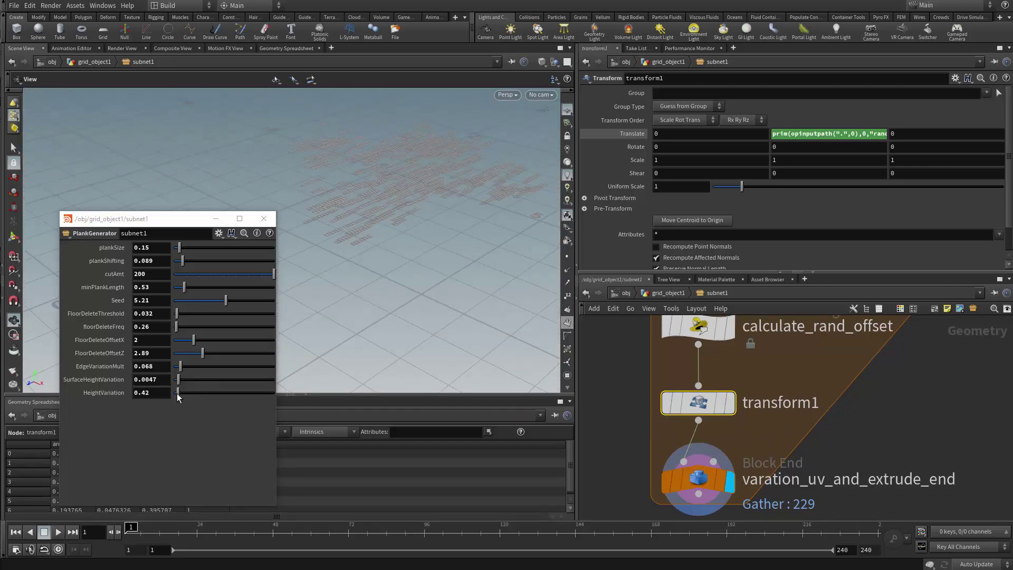
pyautogui.moveTo(178, 396); pyautogui.dragTo(173, 396)
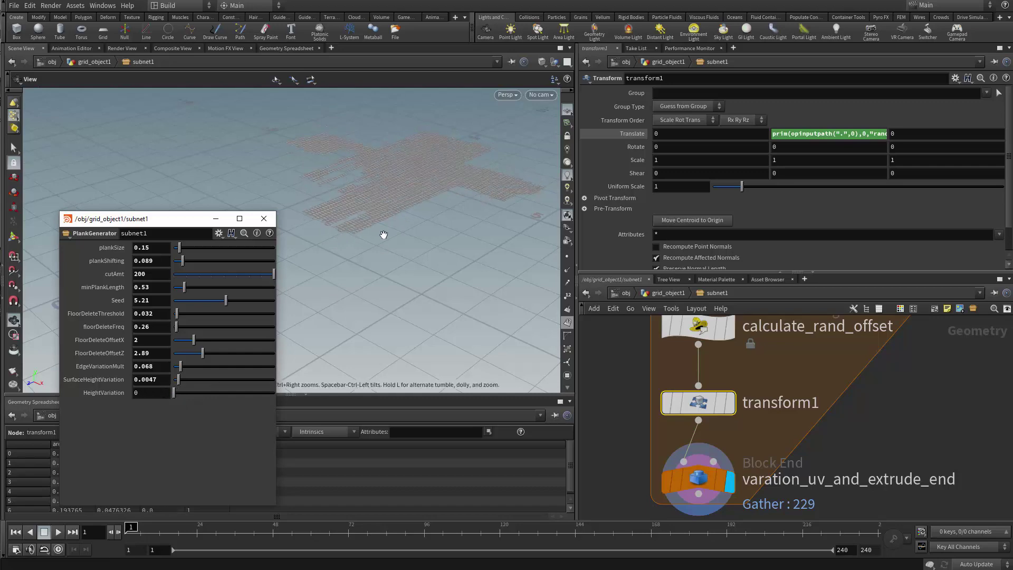
pyautogui.moveTo(384, 234); pyautogui.dragTo(350, 244, button='right')
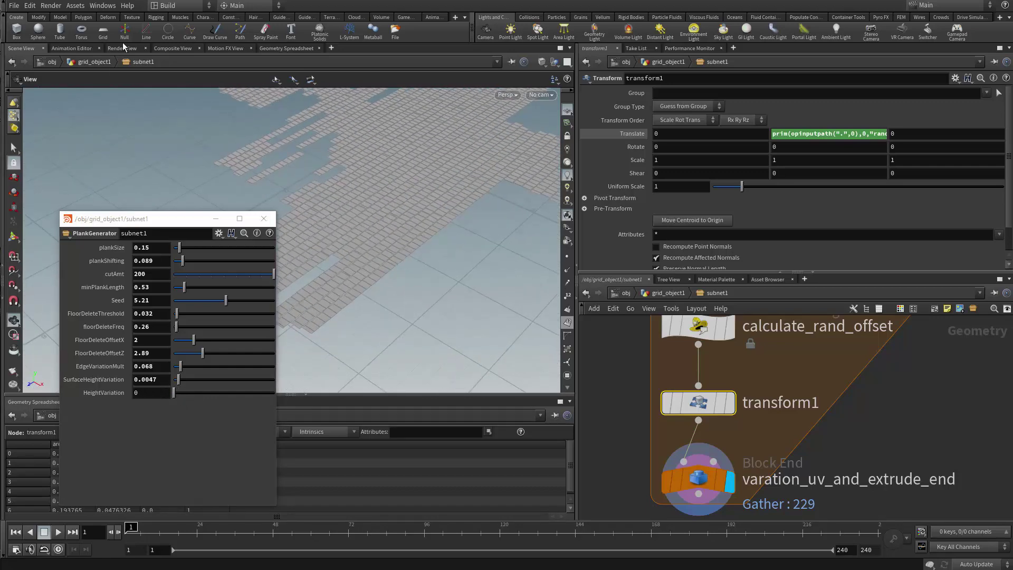
# Set the upper range limit of HeightVariation to 0.2 in the PlankGenerator asset properties and accept the change
pyautogui.click(73, 5)
pyautogui.moveTo(159, 69)
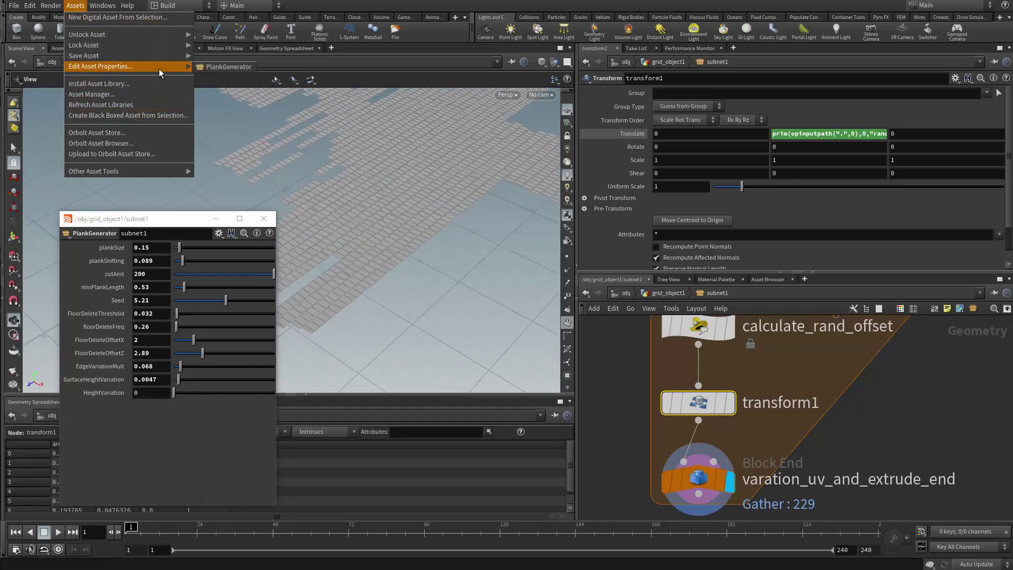
pyautogui.click(227, 66)
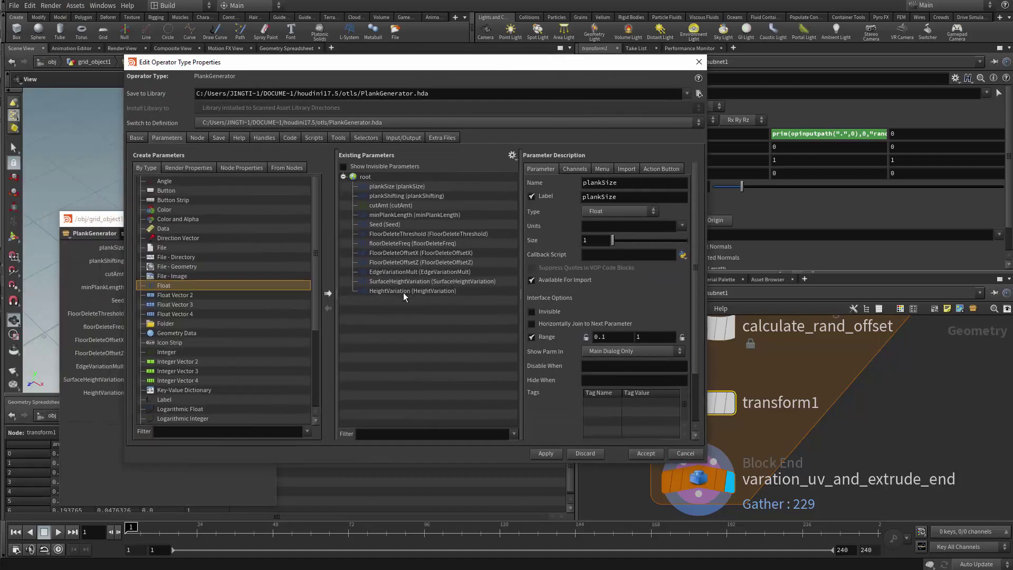
pyautogui.click(405, 291)
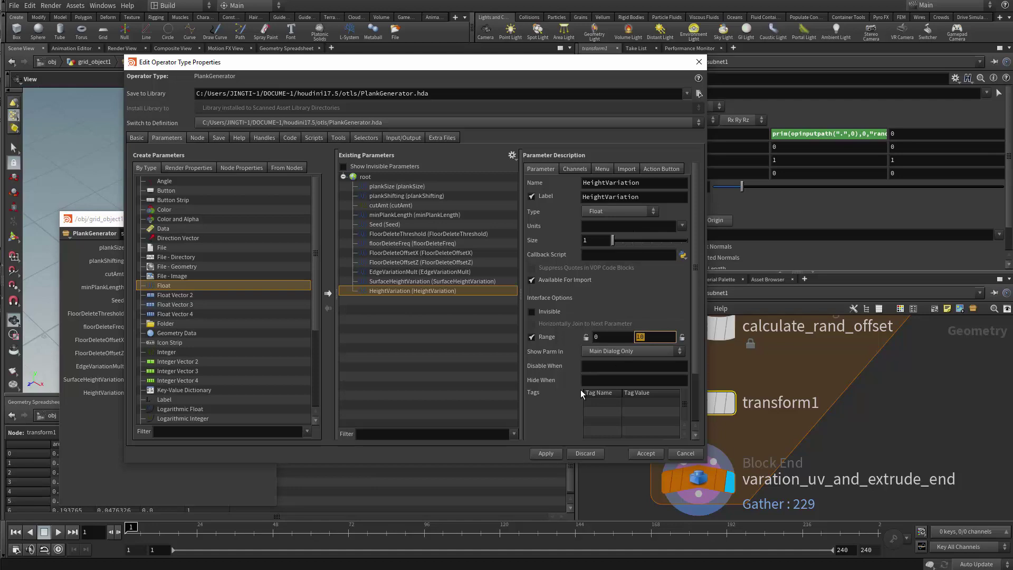
pyautogui.write('0.2')
pyautogui.press('Return')
pyautogui.click(646, 454)
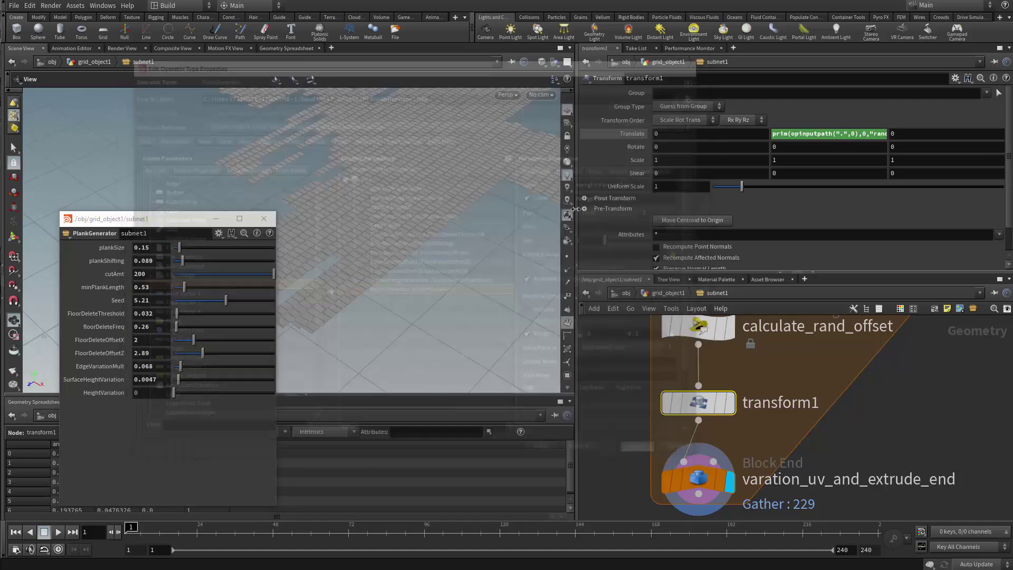
# Try a HeightVariation of about 0.083, check the planks up close, and reduce it to 0.012
pyautogui.moveTo(229, 396)
pyautogui.mouseDown()
pyautogui.moveTo(318, 398)
pyautogui.moveTo(215, 401)
pyautogui.mouseUp()
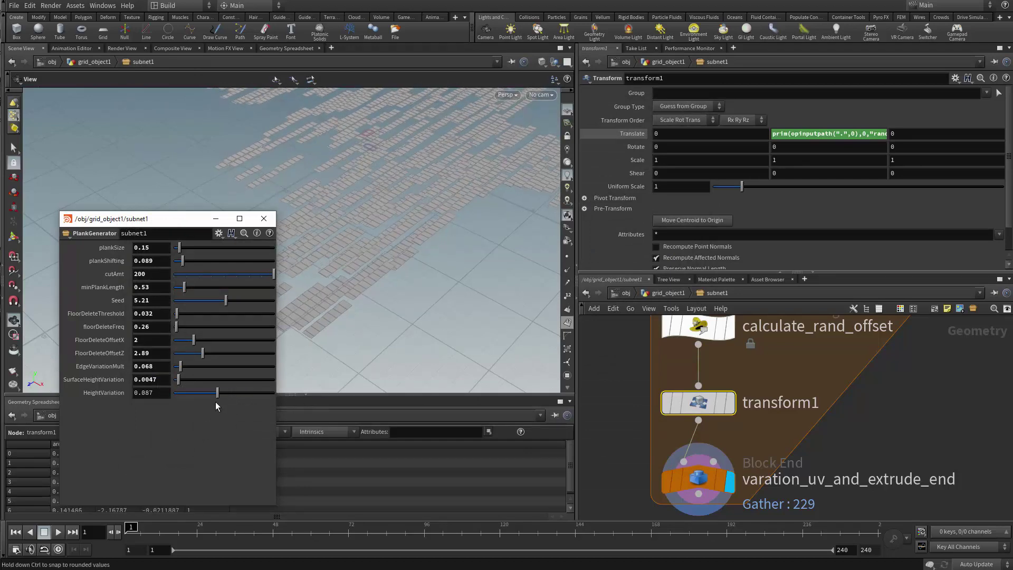
pyautogui.moveTo(401, 243); pyautogui.dragTo(338, 296)
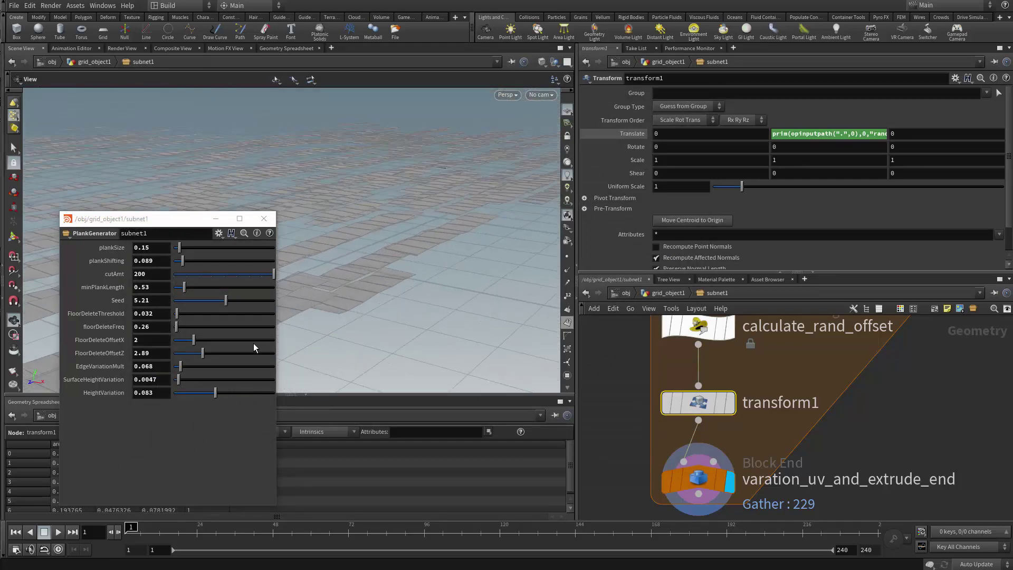
pyautogui.moveTo(192, 397)
pyautogui.mouseDown()
pyautogui.moveTo(157, 399)
pyautogui.moveTo(179, 398)
pyautogui.mouseUp()
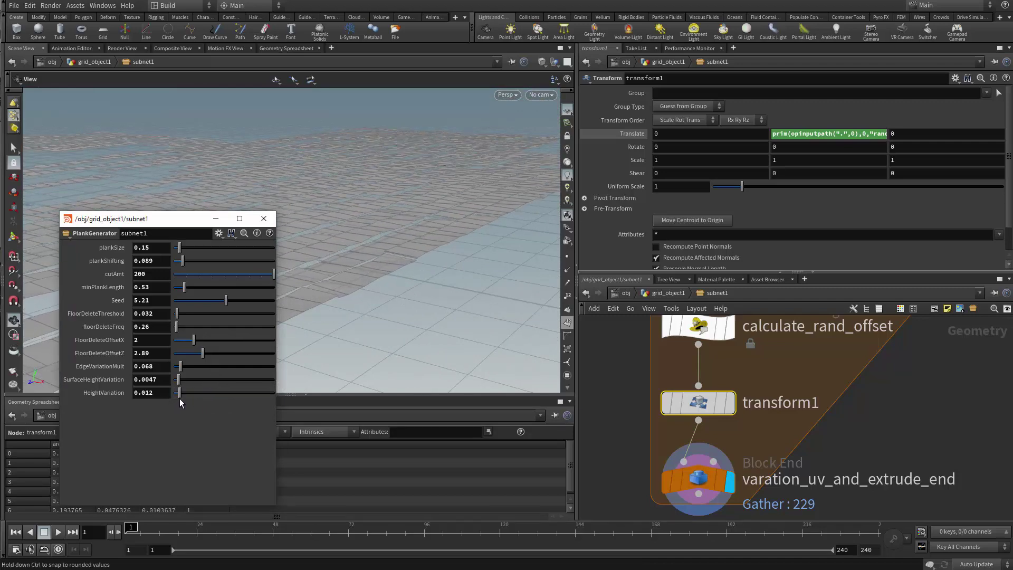
# Move the asset parameter window off the planks and set the viewport shading to Flat Shaded
pyautogui.moveTo(161, 228); pyautogui.dragTo(604, 124)
pyautogui.moveTo(248, 295); pyautogui.dragTo(135, 232)
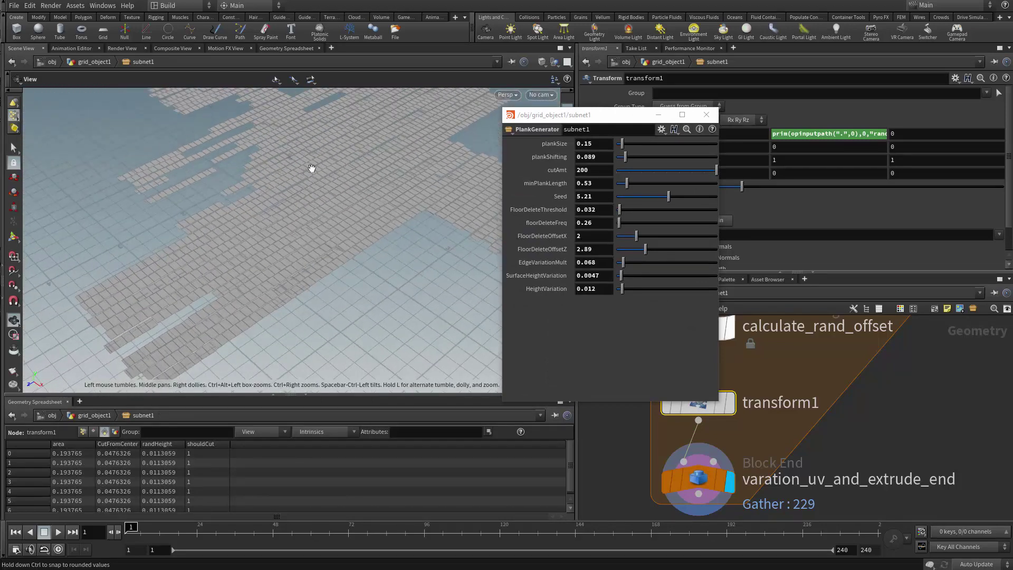
pyautogui.click(556, 62)
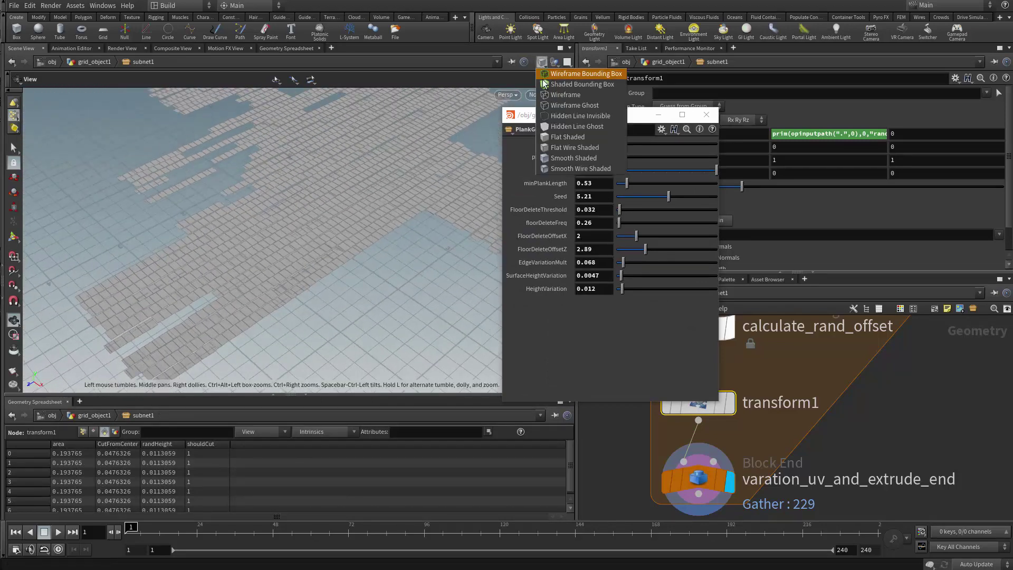
pyautogui.click(567, 137)
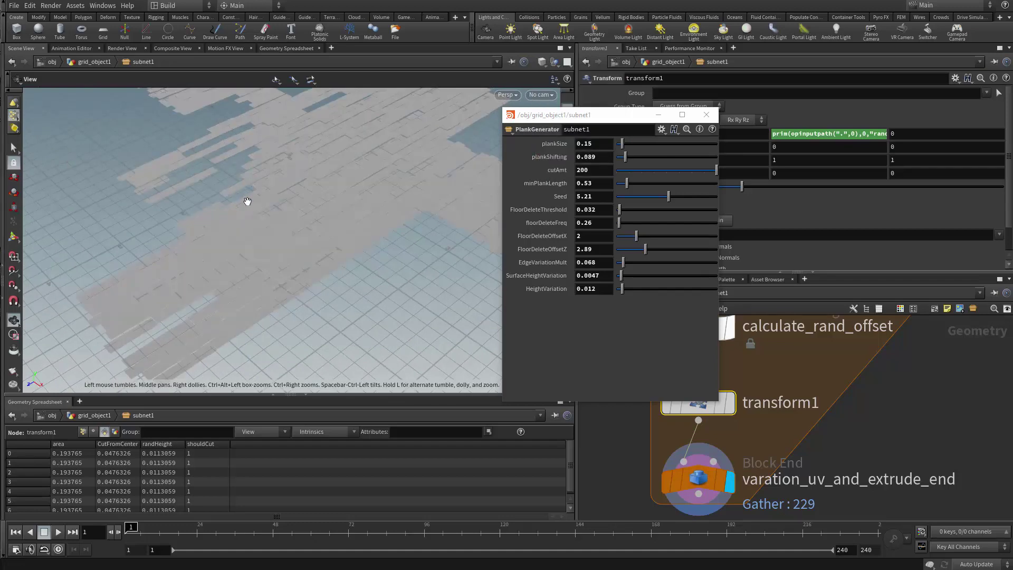
pyautogui.moveTo(249, 199)
pyautogui.mouseDown()
pyautogui.moveTo(216, 188)
pyautogui.moveTo(271, 222)
pyautogui.mouseUp()
# Set the viewport background to the dark color scheme in the display options and examine the height differences between the planks
pyautogui.press('d')
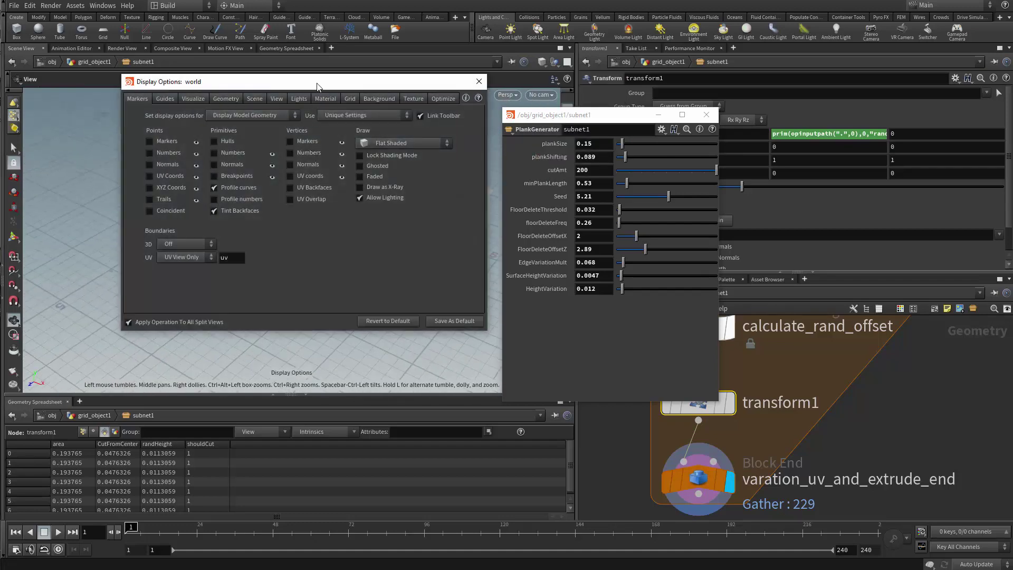
pyautogui.click(384, 117)
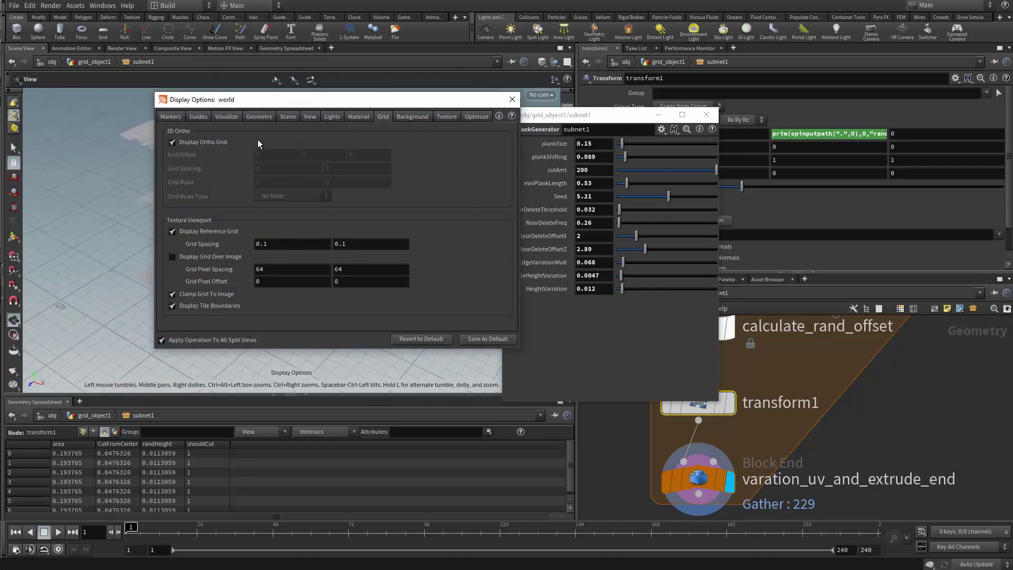
pyautogui.click(399, 117)
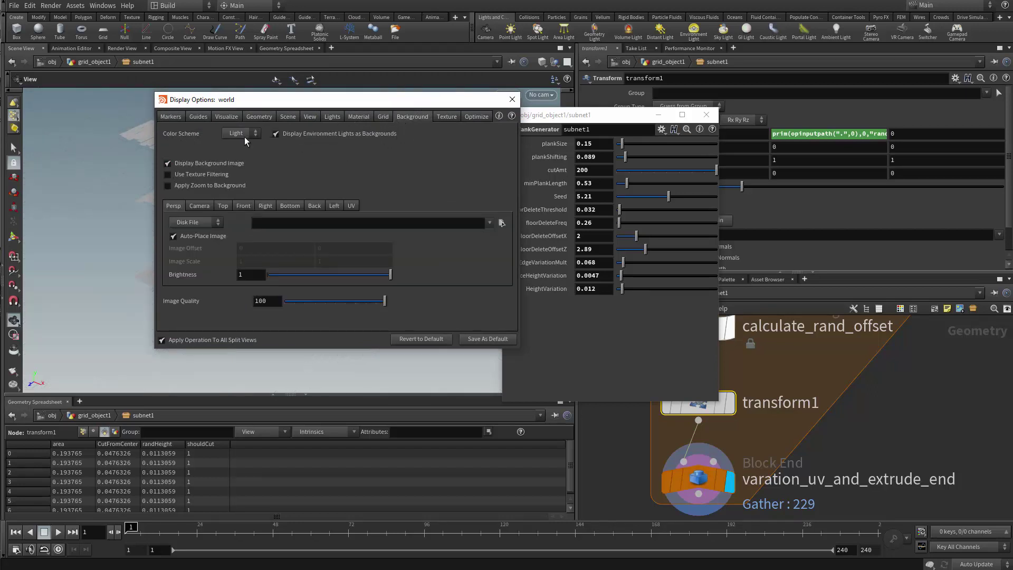
pyautogui.click(239, 155)
pyautogui.moveTo(384, 102); pyautogui.dragTo(388, 243)
pyautogui.scroll(10, 387, 243)
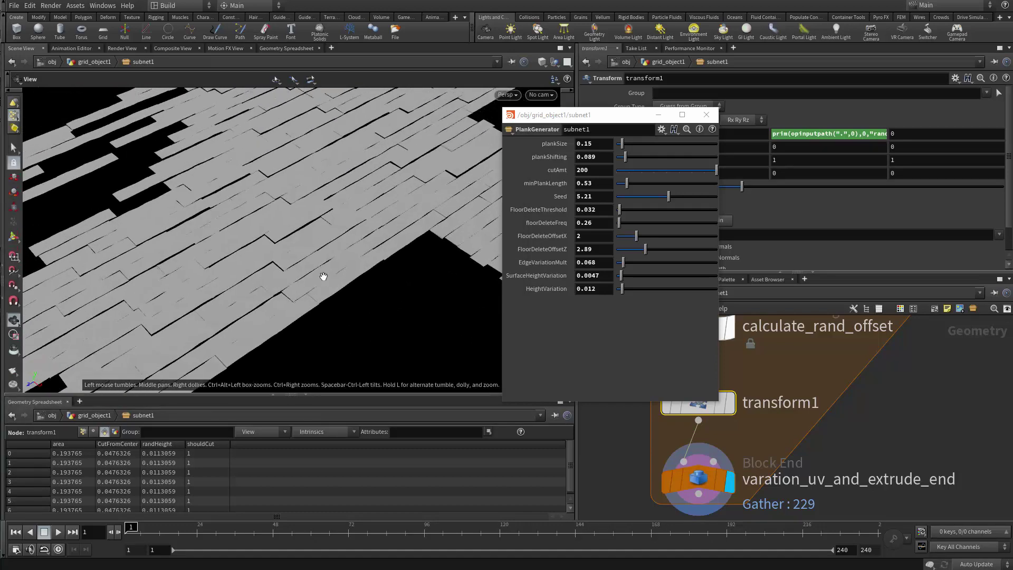
pyautogui.moveTo(323, 348); pyautogui.dragTo(384, 244)
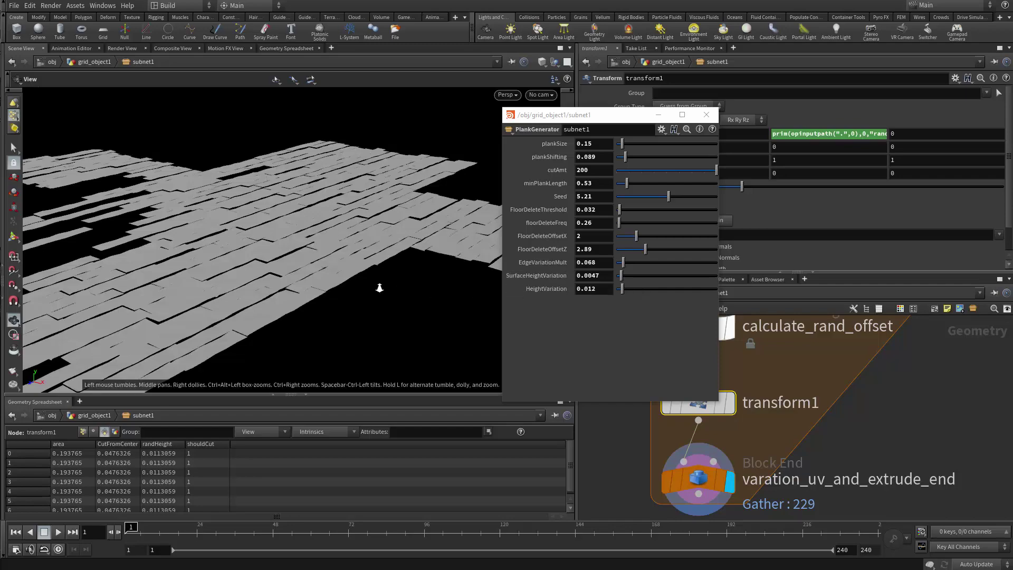
pyautogui.moveTo(380, 287); pyautogui.dragTo(241, 305)
pyautogui.moveTo(241, 306); pyautogui.dragTo(307, 309, button='right')
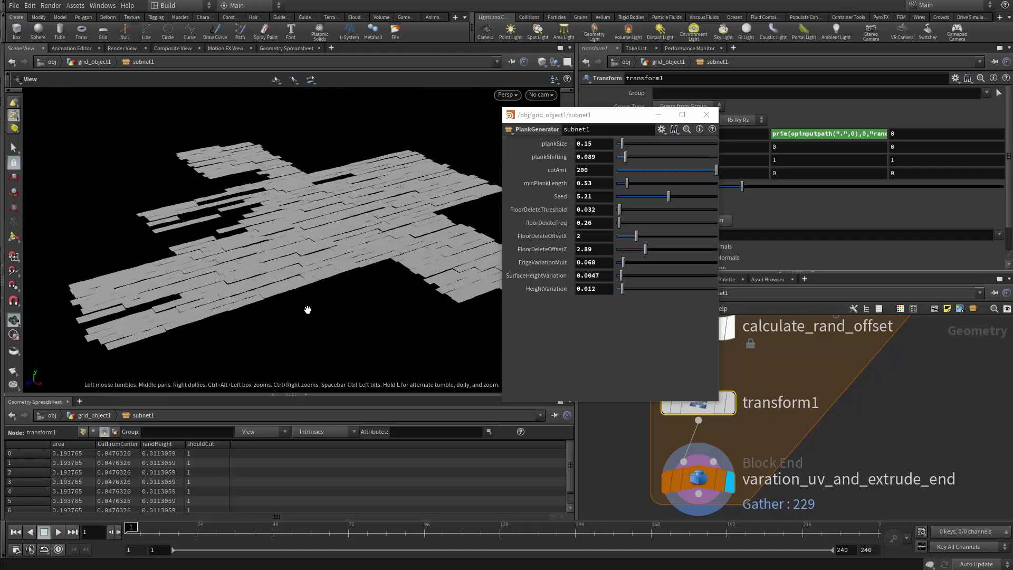